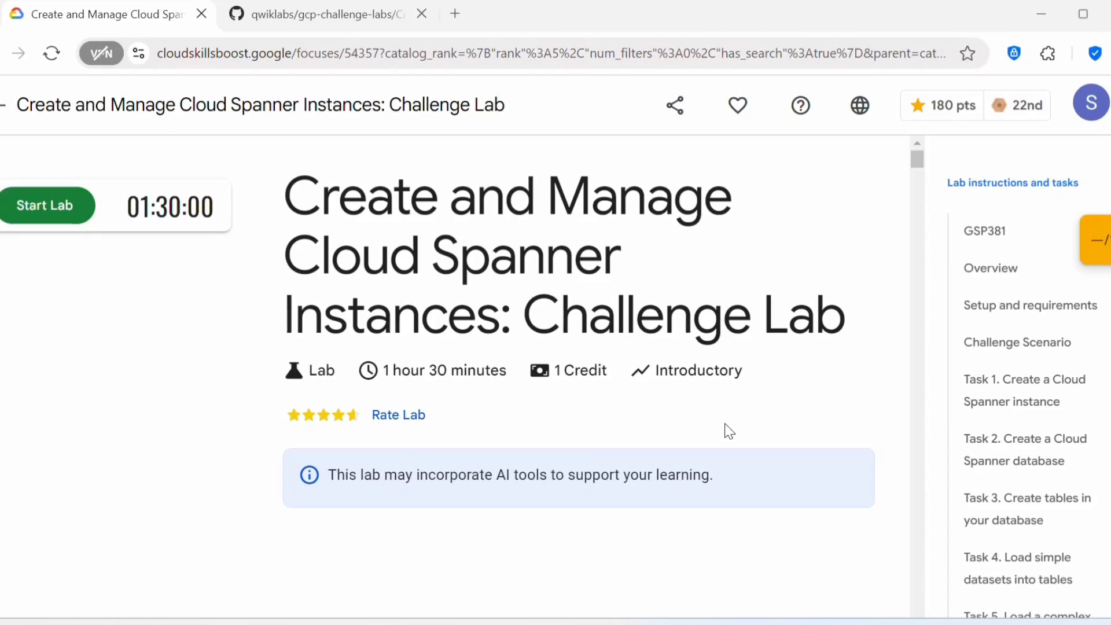
Start the Create and Manage Cloud Spanner Instances challenge lab and sign in to the Google Cloud console with the student account
scroll(728, 430, down, 3)
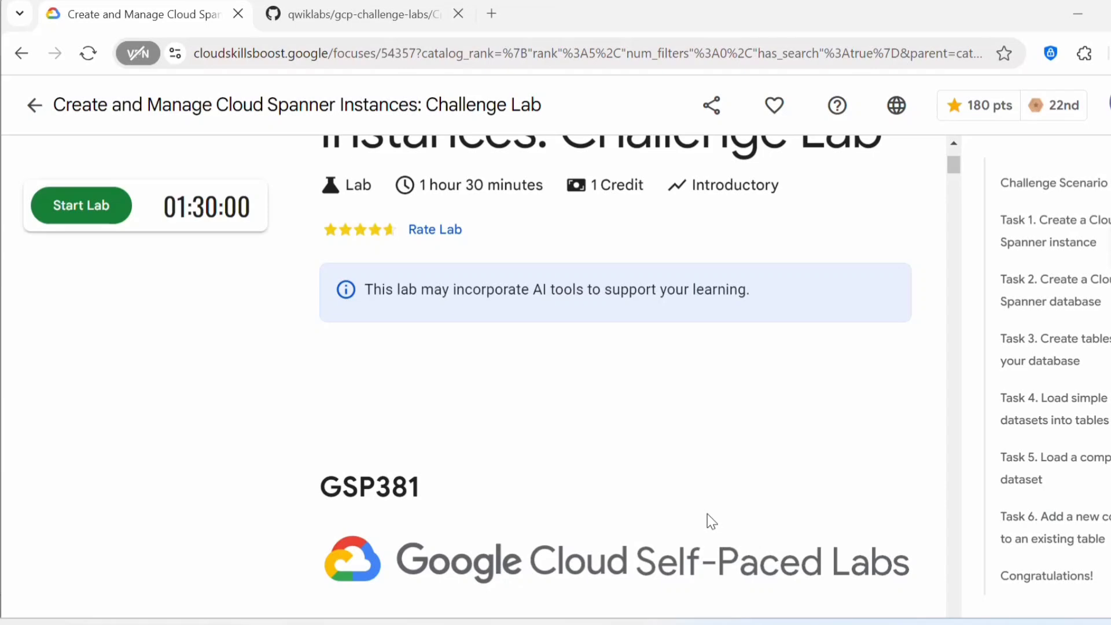
scroll(707, 513, down, 3)
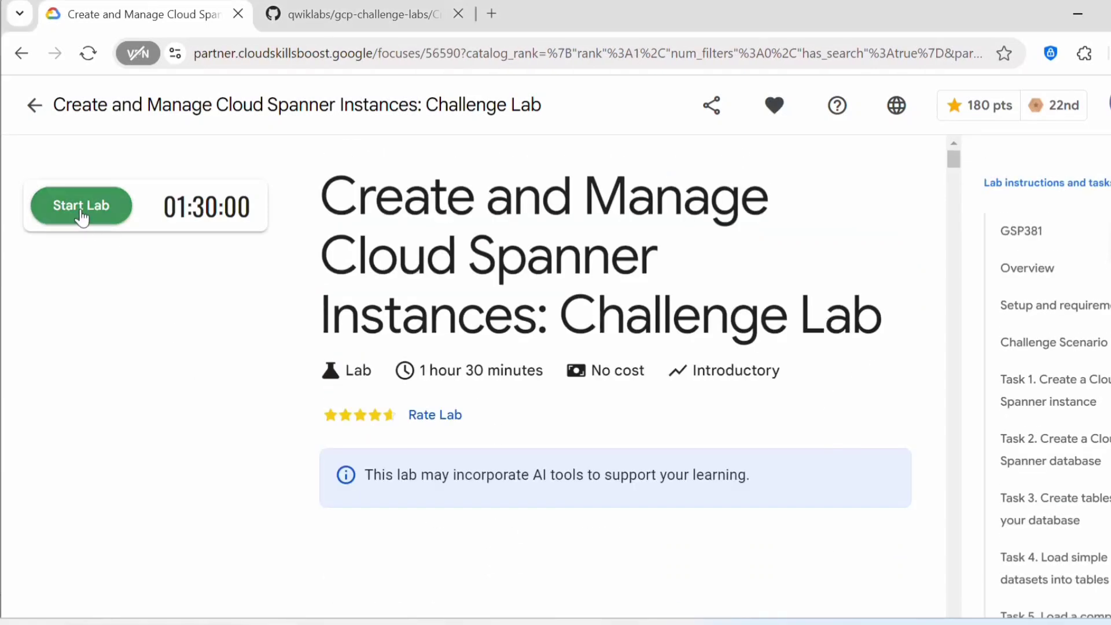
click(81, 213)
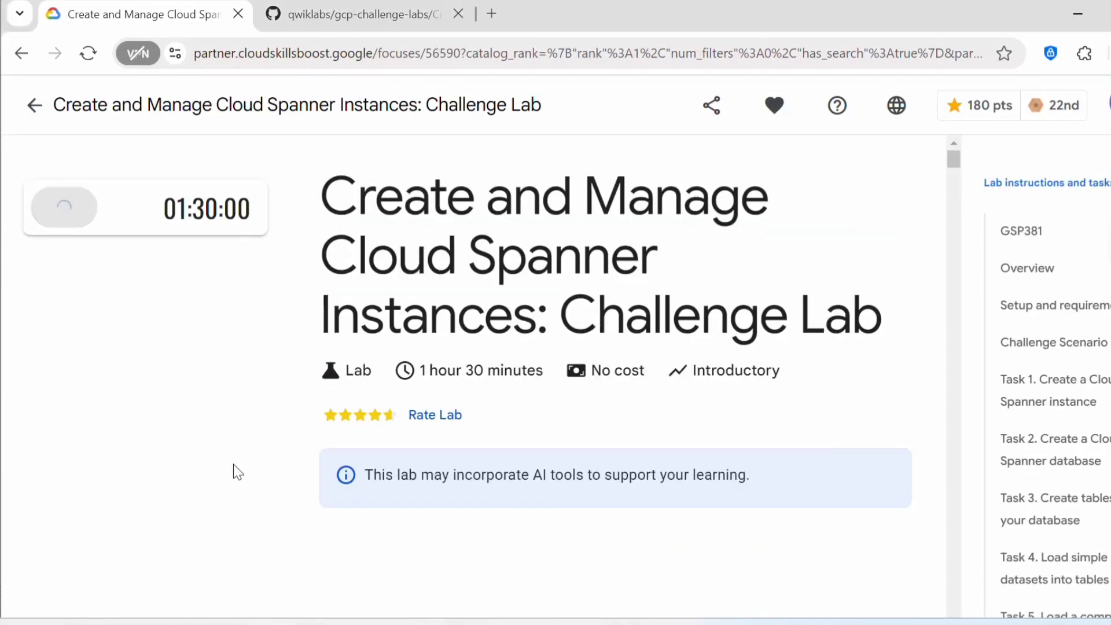
click(194, 355)
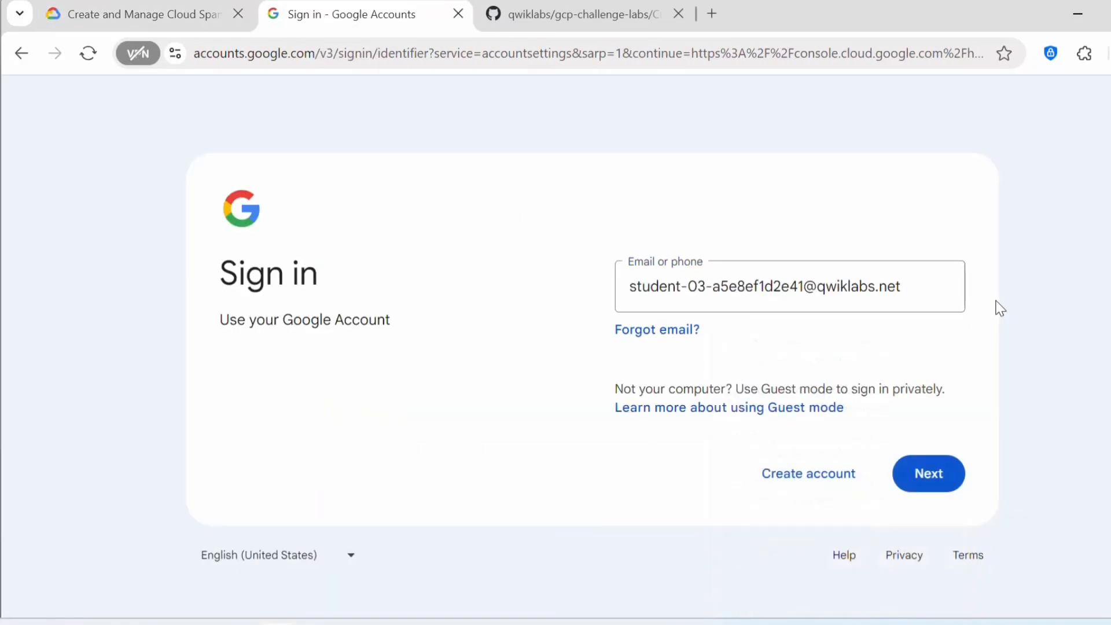
click(905, 469)
click(897, 471)
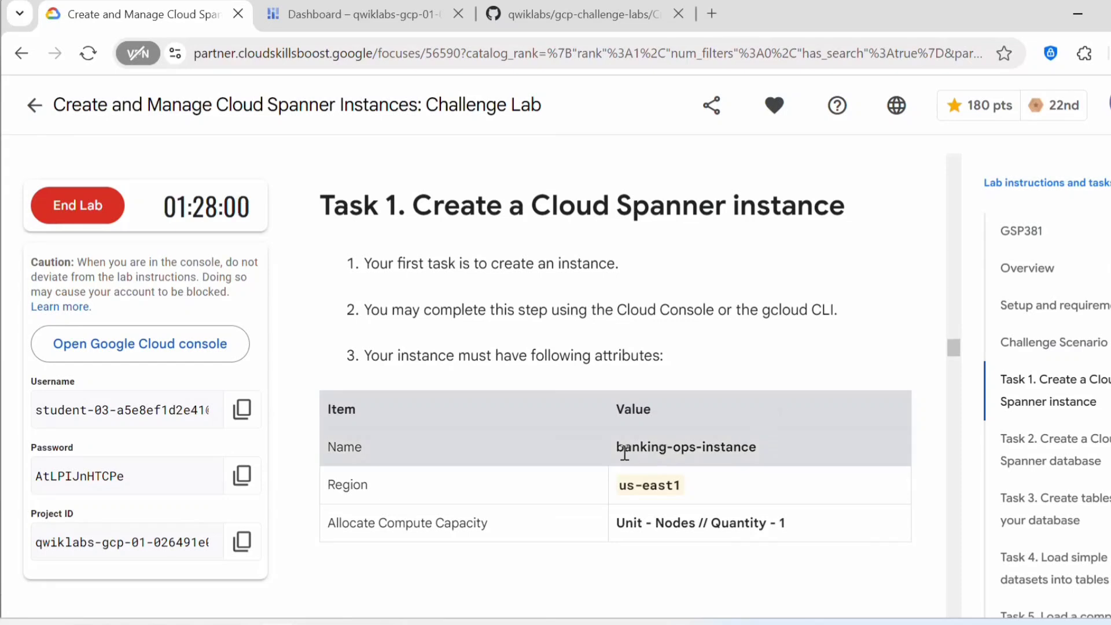
Review the instance name, region and compute capacity required by Task 1 in the lab instructions
drag(775, 446, 615, 446)
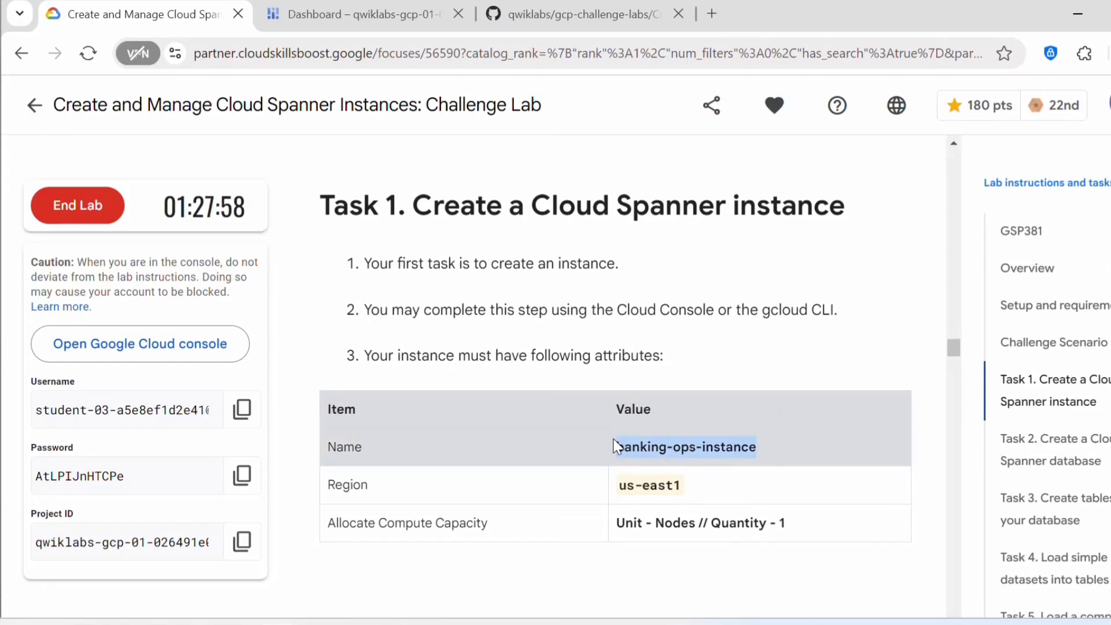
scroll(700, 432, down, 2)
drag(708, 395, 614, 404)
drag(792, 429, 608, 435)
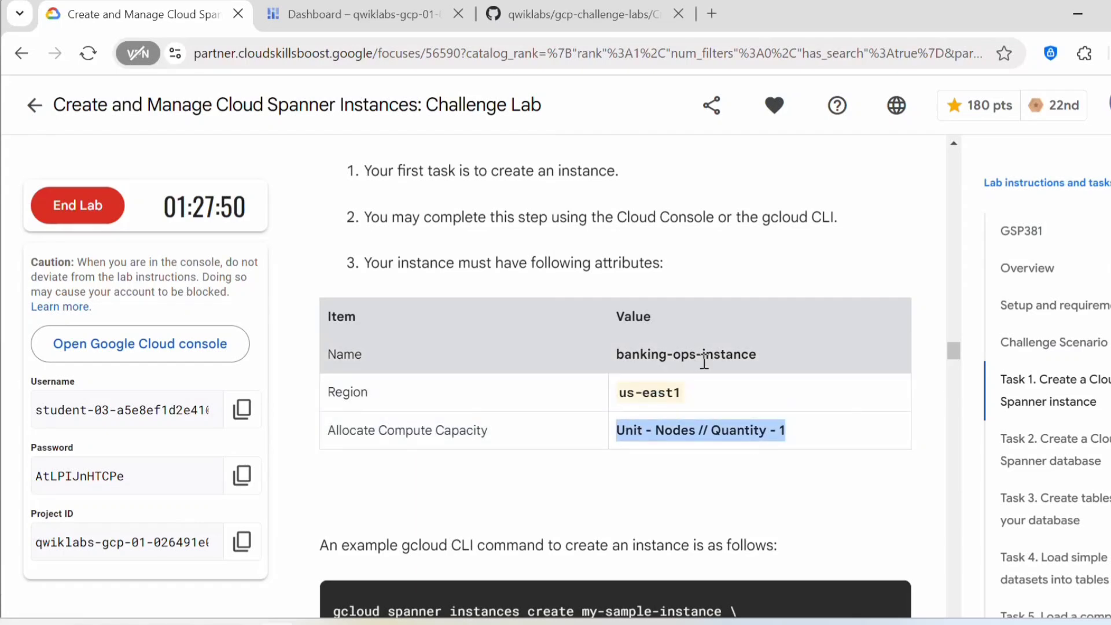
scroll(704, 360, up, 3)
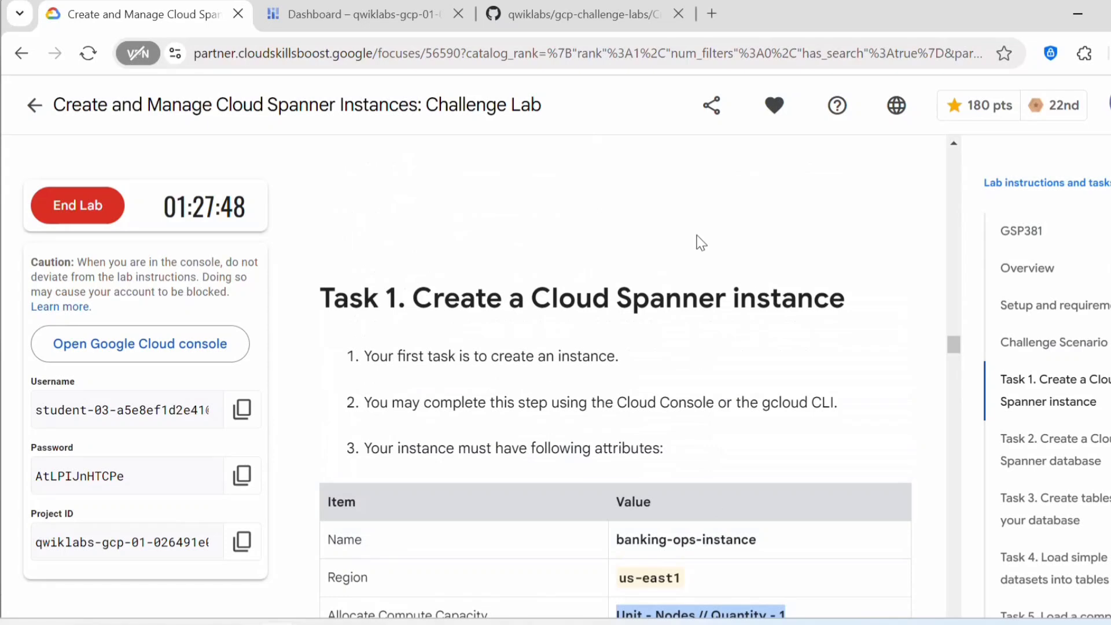
Switch to the Google Cloud console, search for "cloud spanne" and open the Spanner product page
click(367, 22)
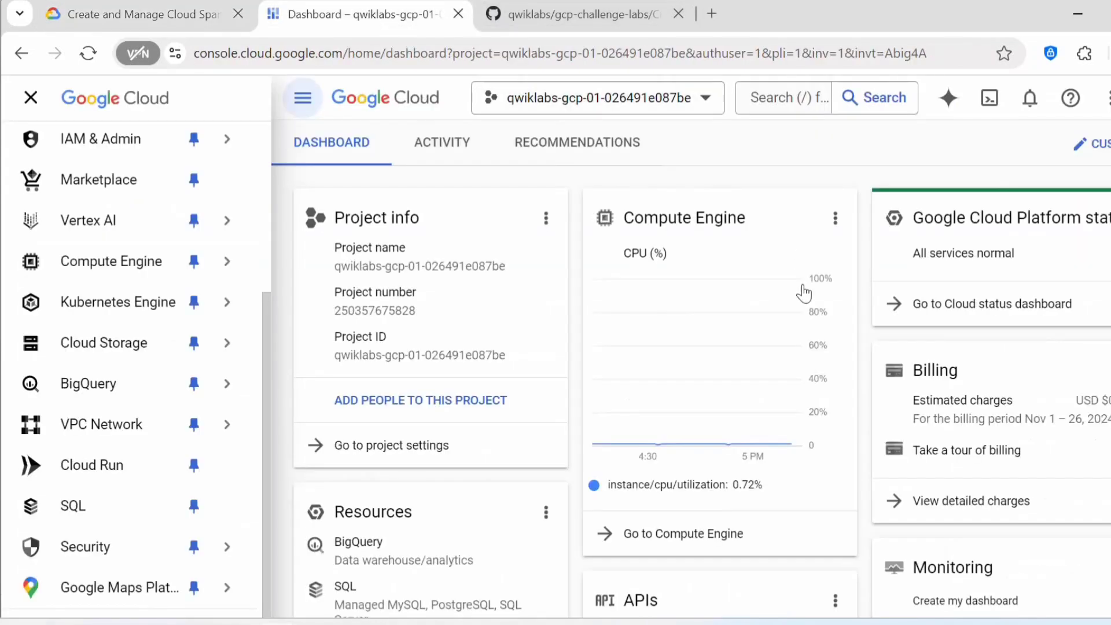
click(761, 102)
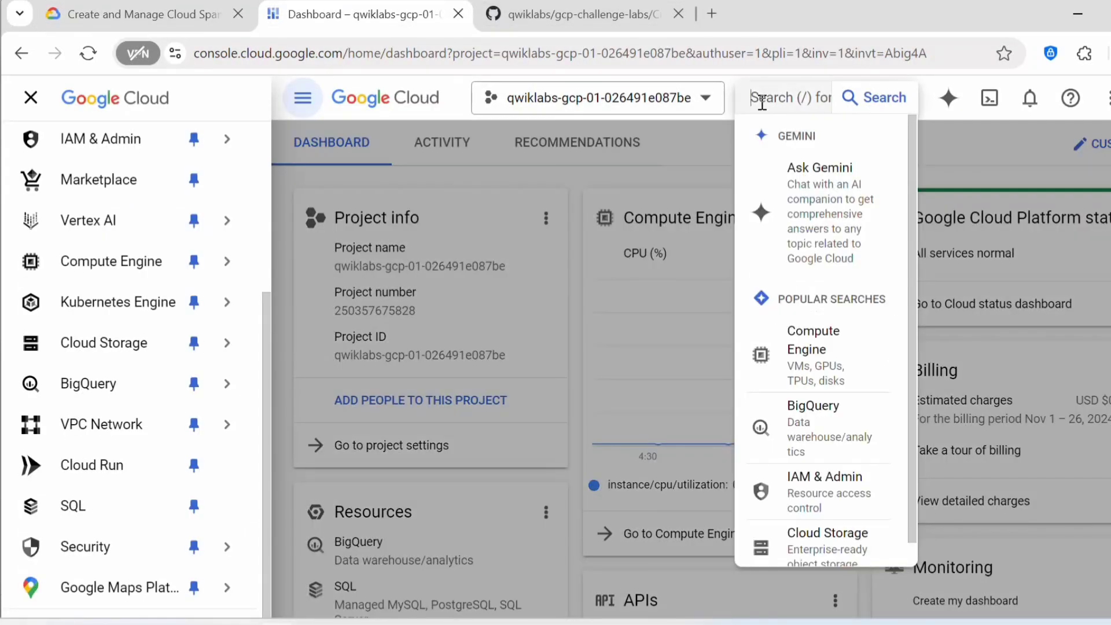
text(cloud s)
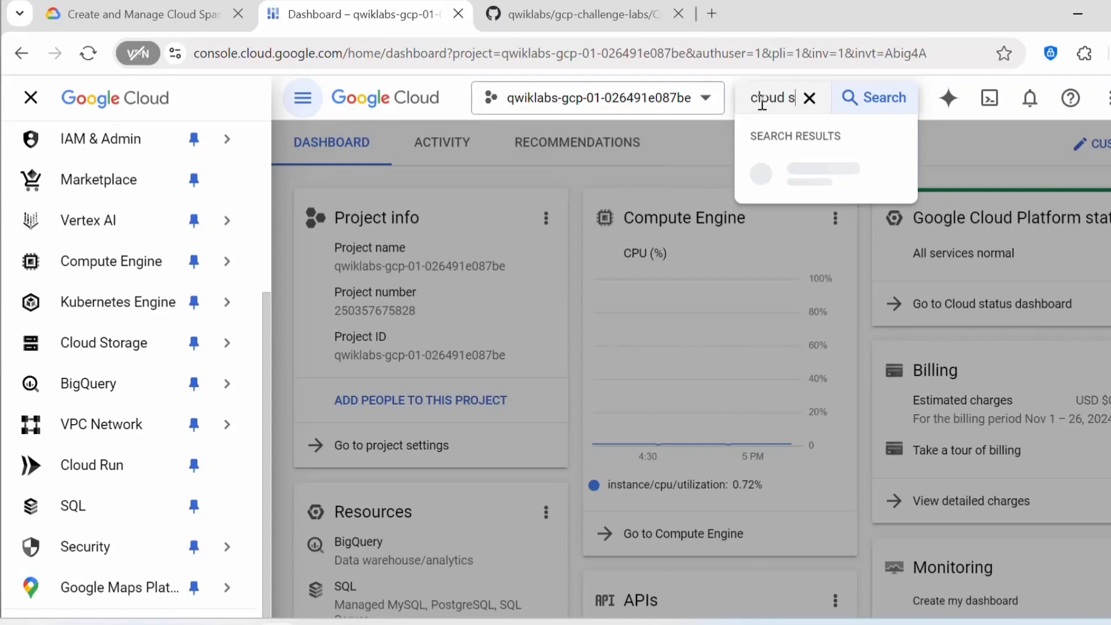
text(panne)
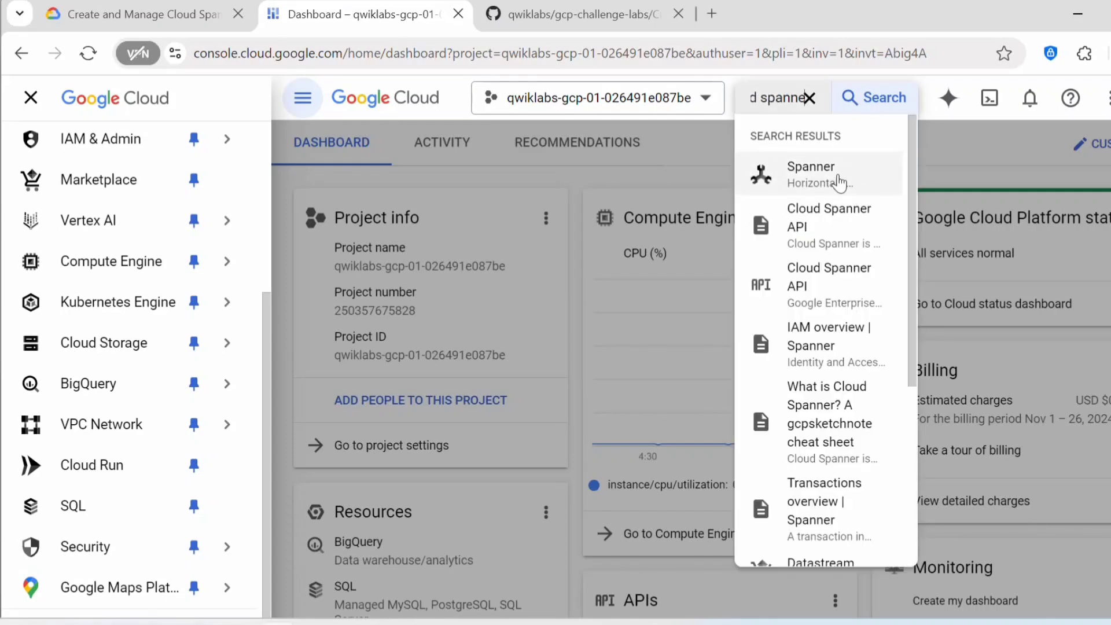
click(839, 183)
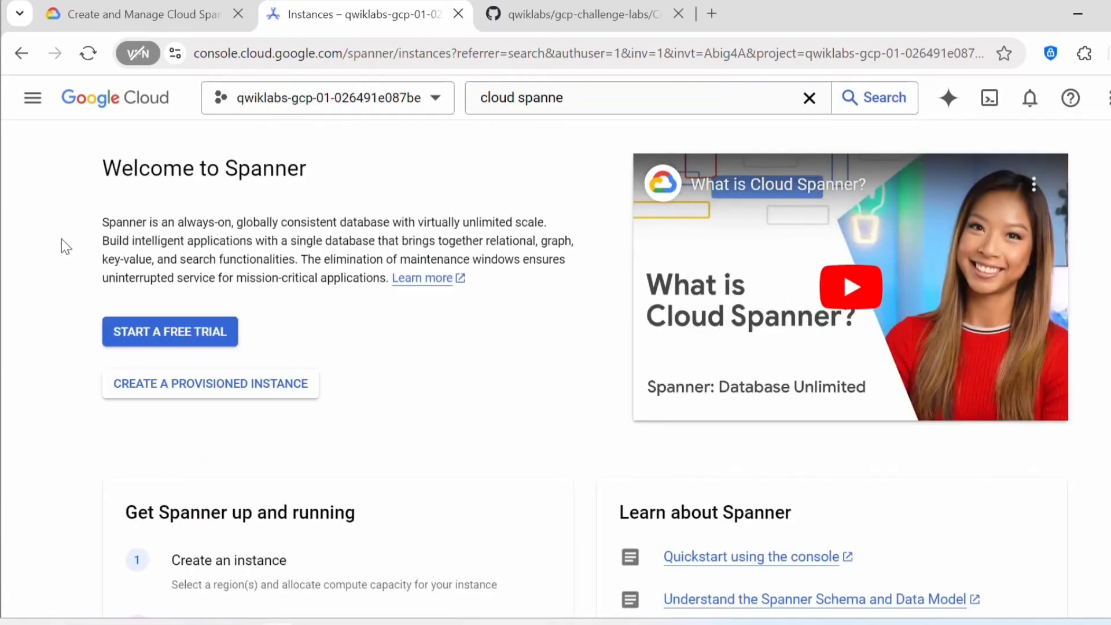
Begin creating a provisioned Spanner instance and choose the Standard edition
scroll(323, 365, down, 2)
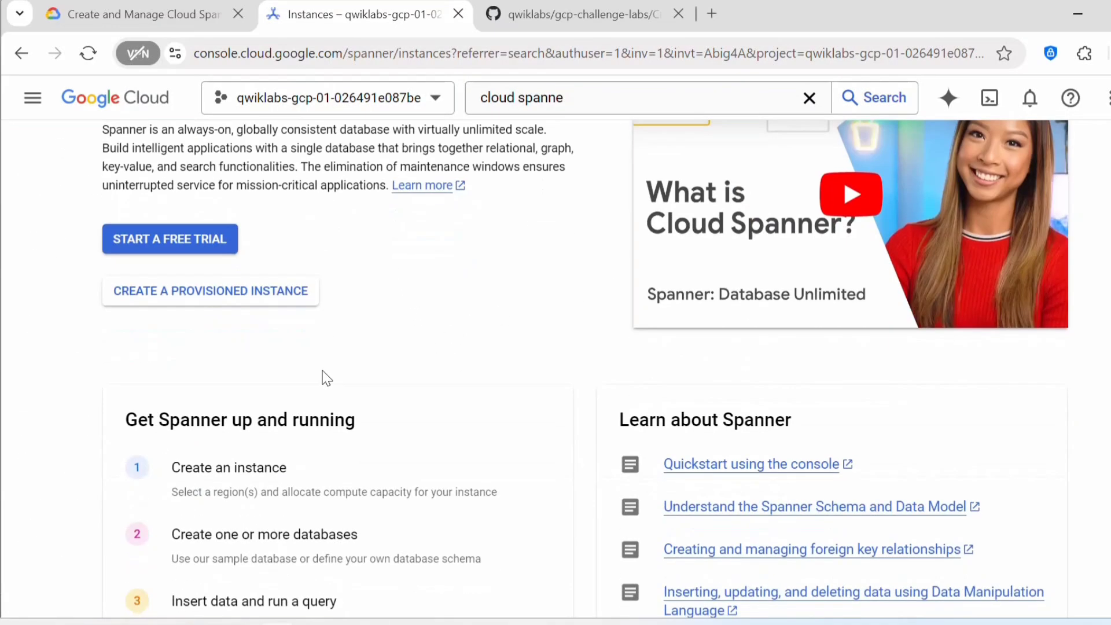
click(212, 299)
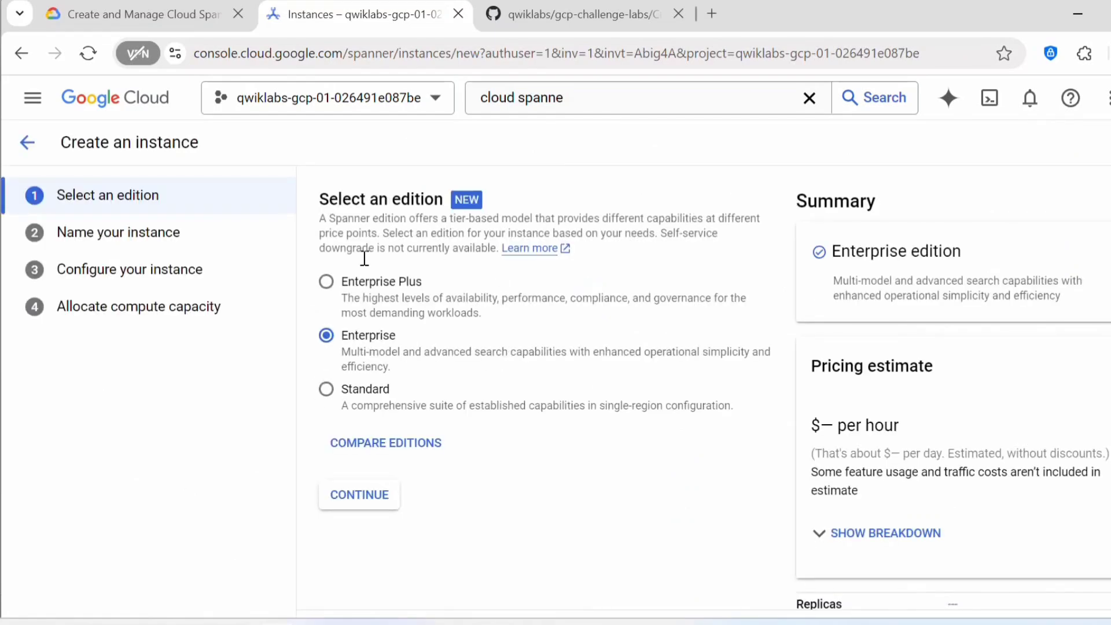
click(365, 388)
scroll(504, 359, down, 2)
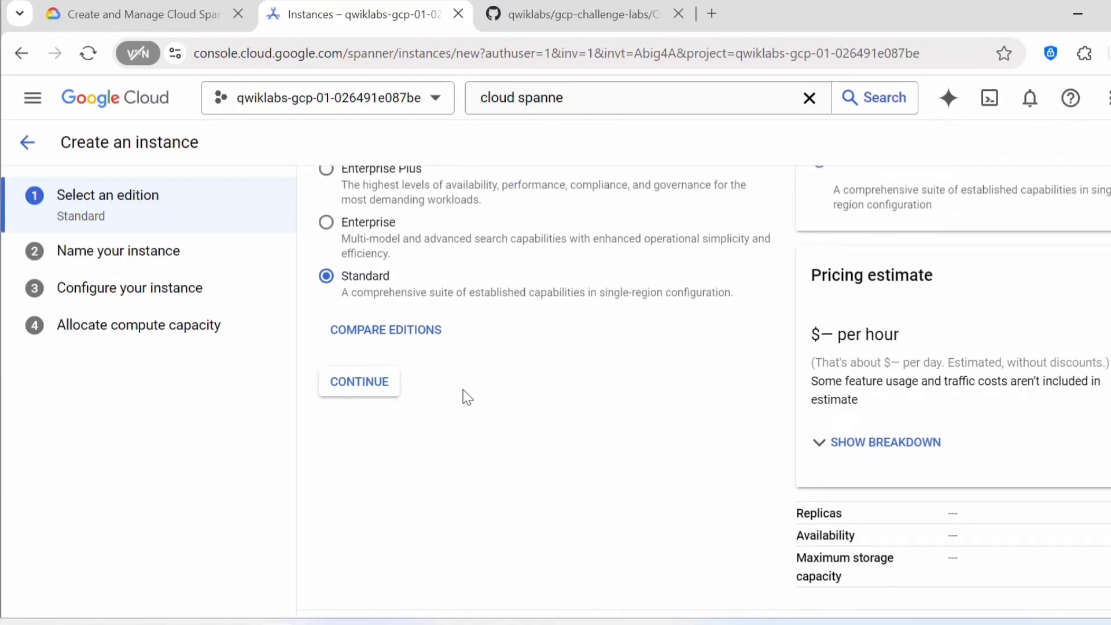
scroll(463, 394, up, 2)
click(360, 497)
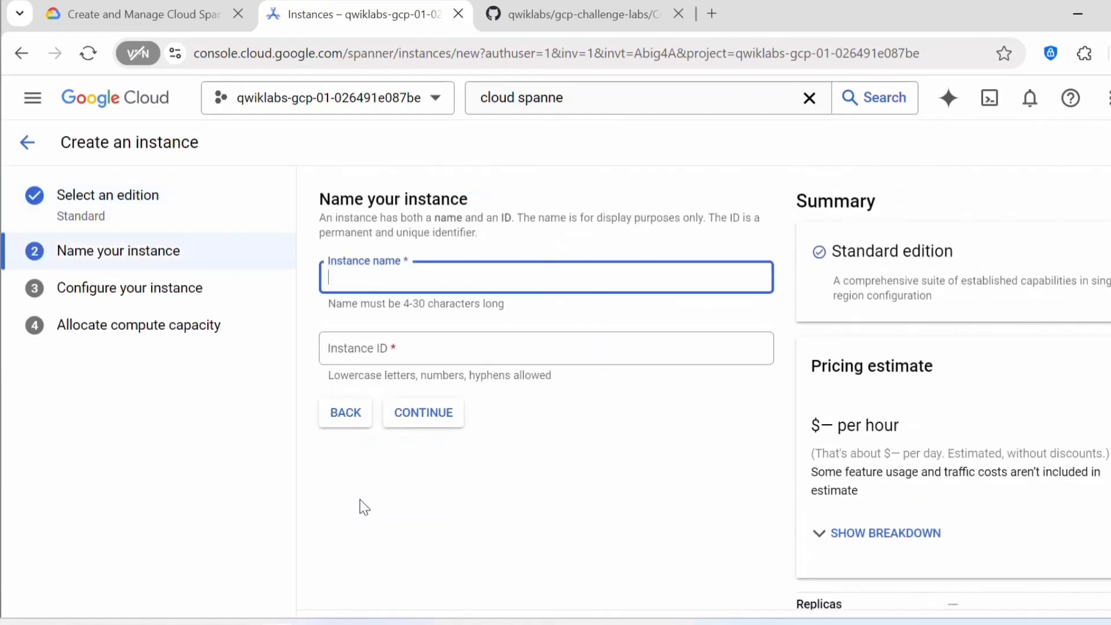
Copy banking-ops-instance from the lab instructions, use it as the instance name, and continue with the matching instance ID
click(137, 23)
scroll(748, 460, down, 1)
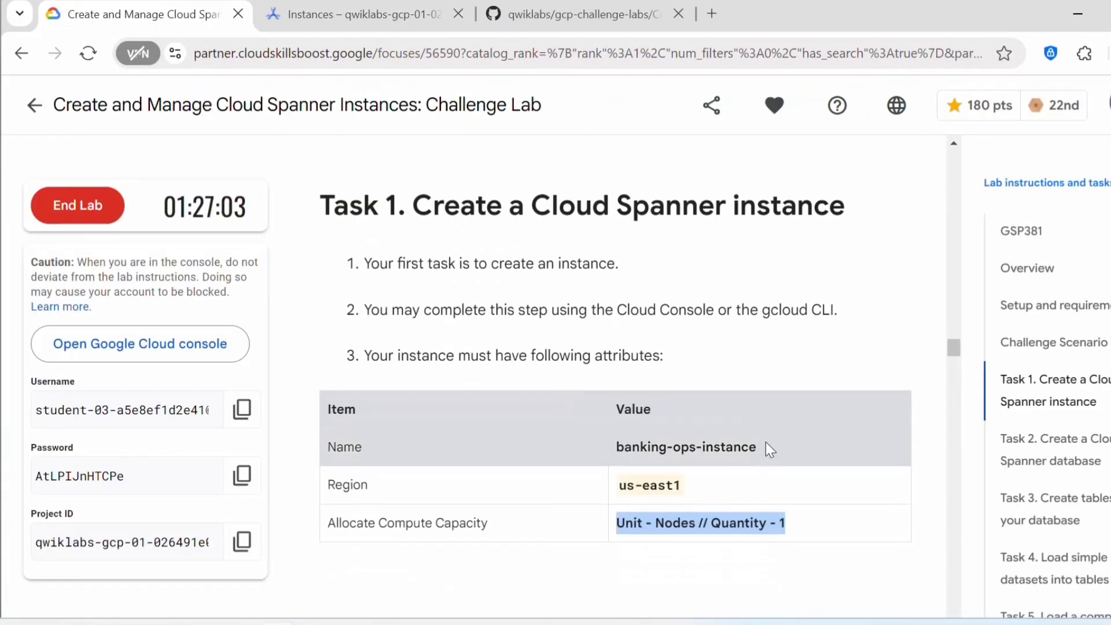
drag(763, 447, 607, 446)
key(ctrl+c)
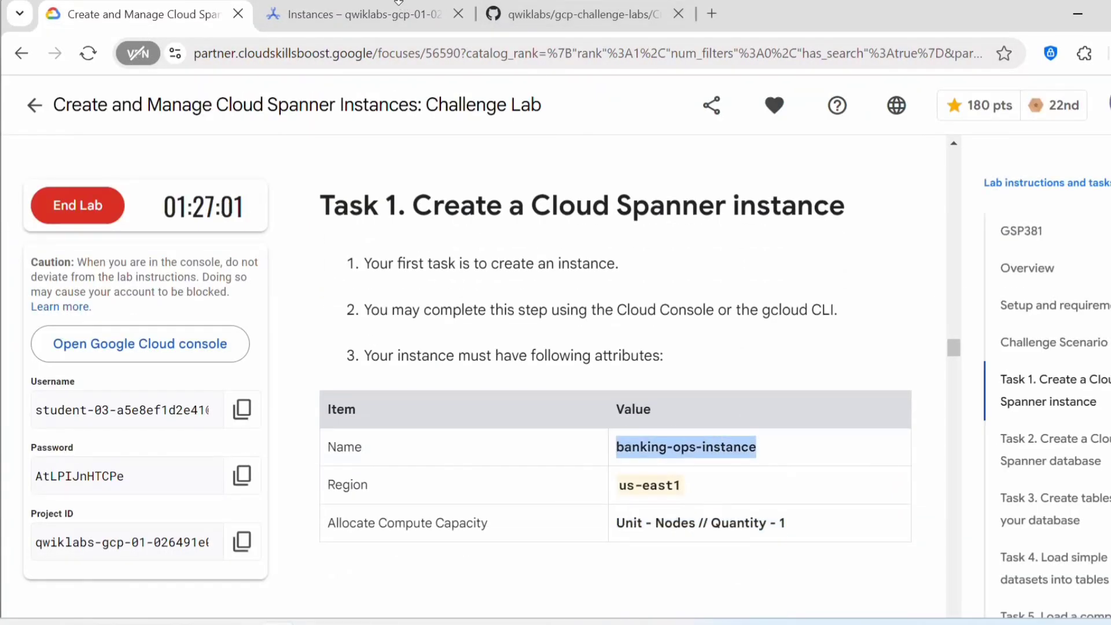
click(353, 14)
click(490, 280)
key(ctrl+v)
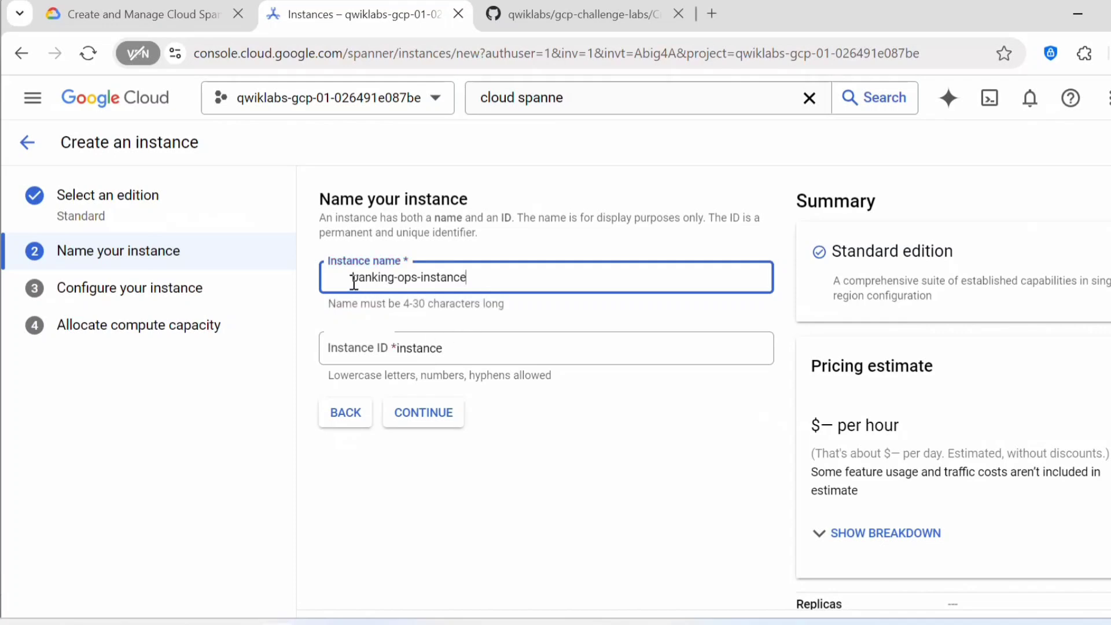
click(431, 351)
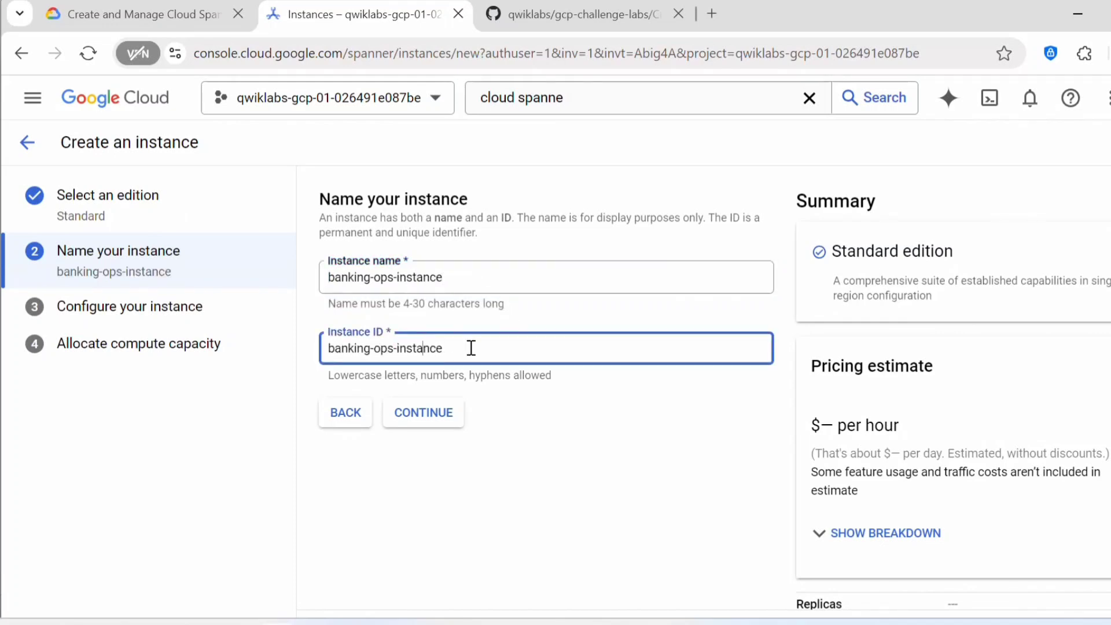
key(ctrl+a)
click(471, 397)
click(427, 414)
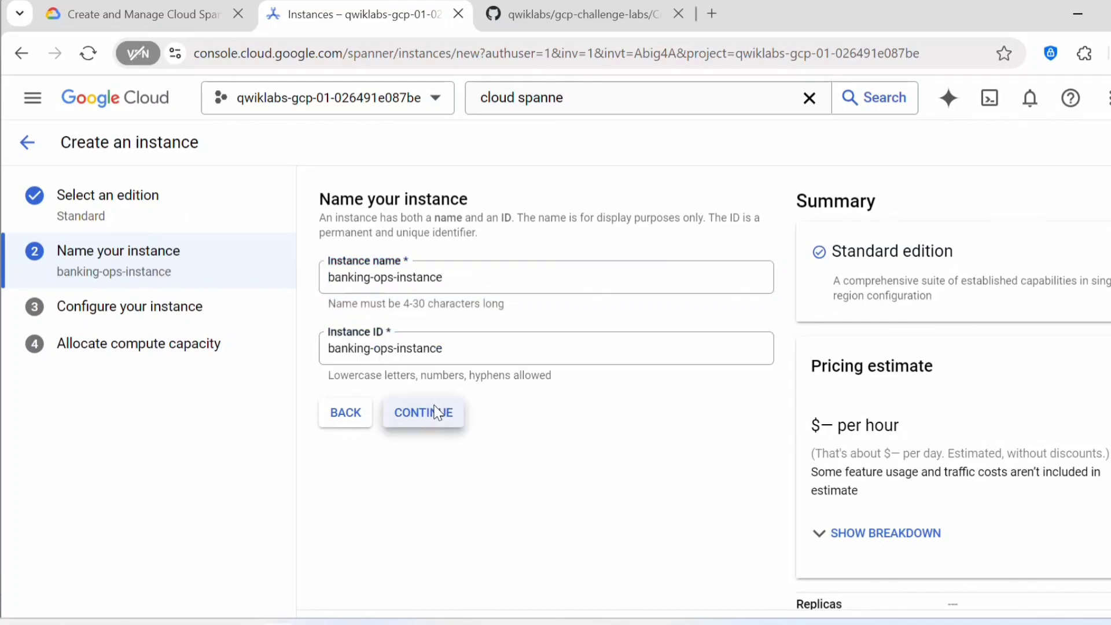
Choose us-east1 (South Carolina) as the regional configuration and proceed to the compute capacity settings
scroll(500, 376, down, 2)
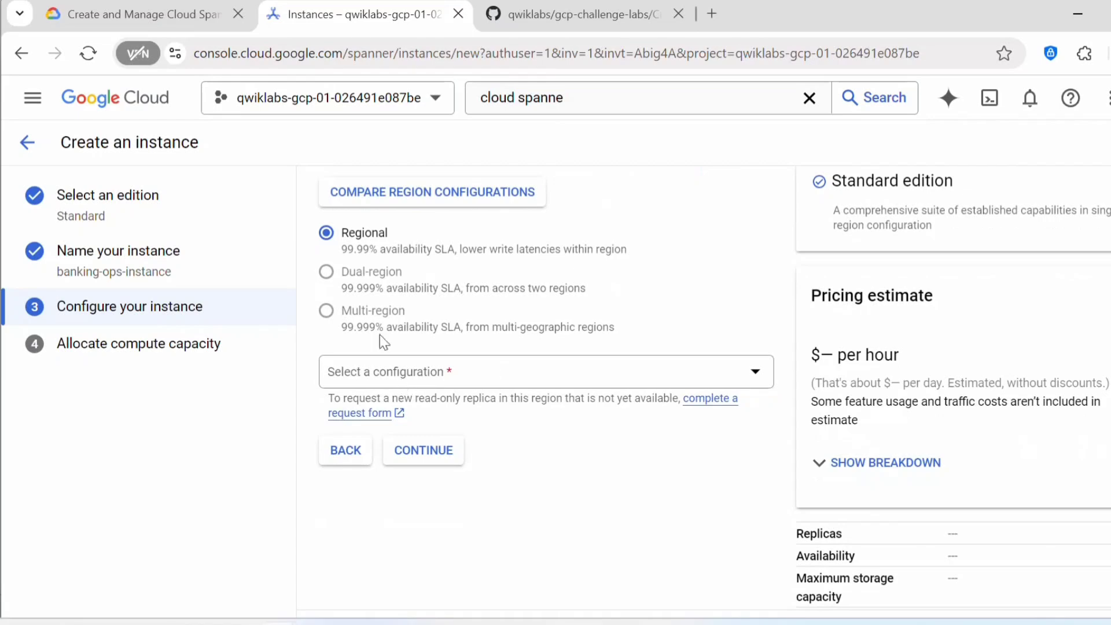
scroll(380, 336, up, 2)
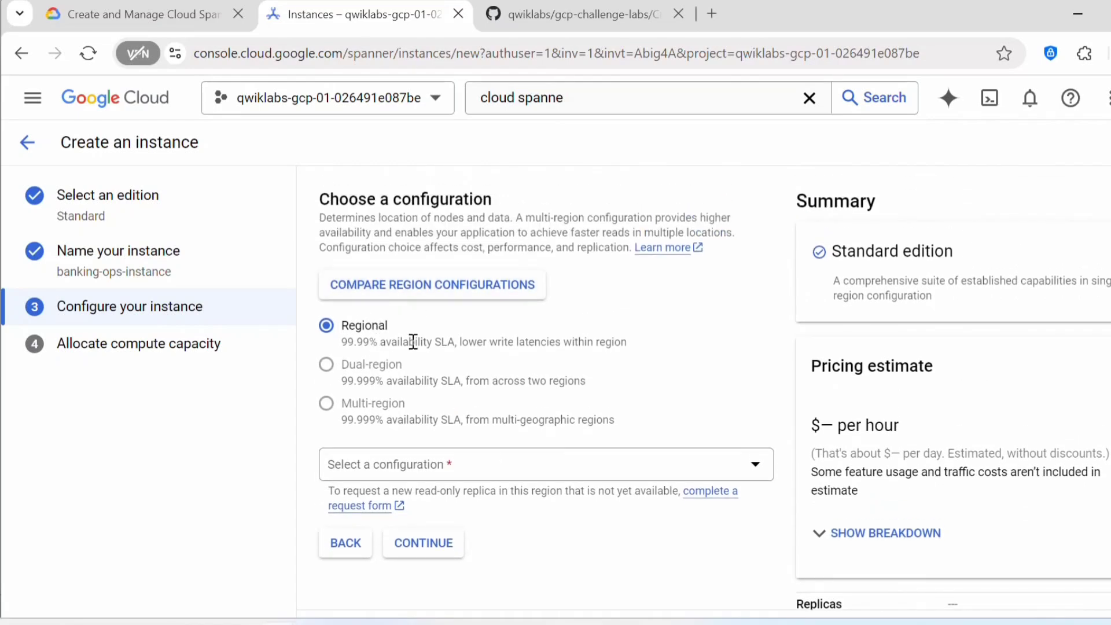
scroll(422, 340, down, 2)
click(558, 385)
click(455, 374)
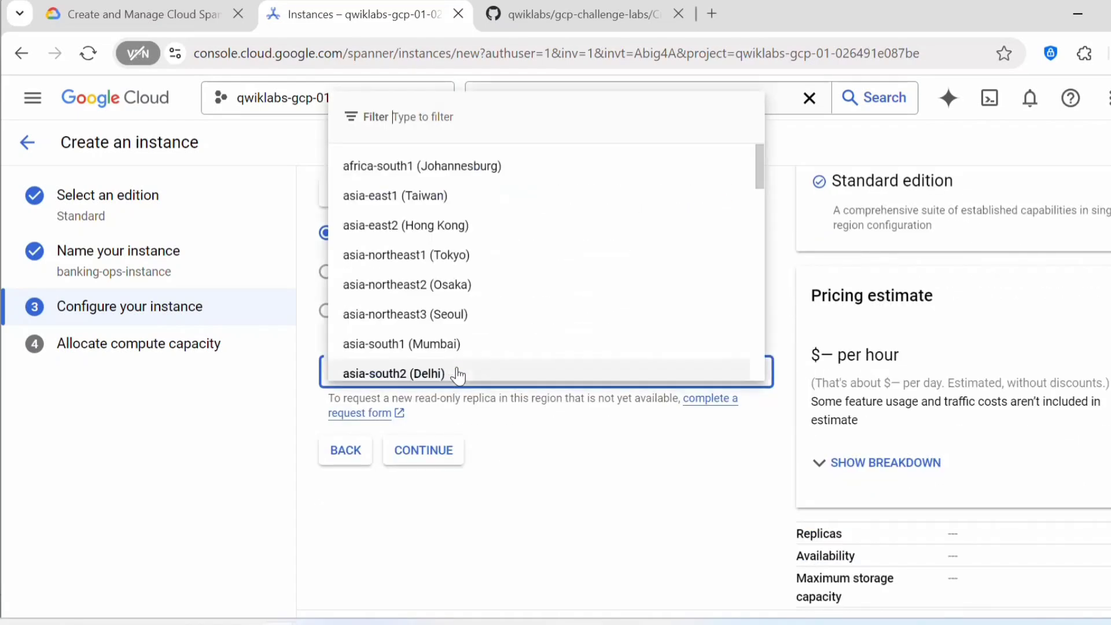
click(424, 125)
text(us-east1)
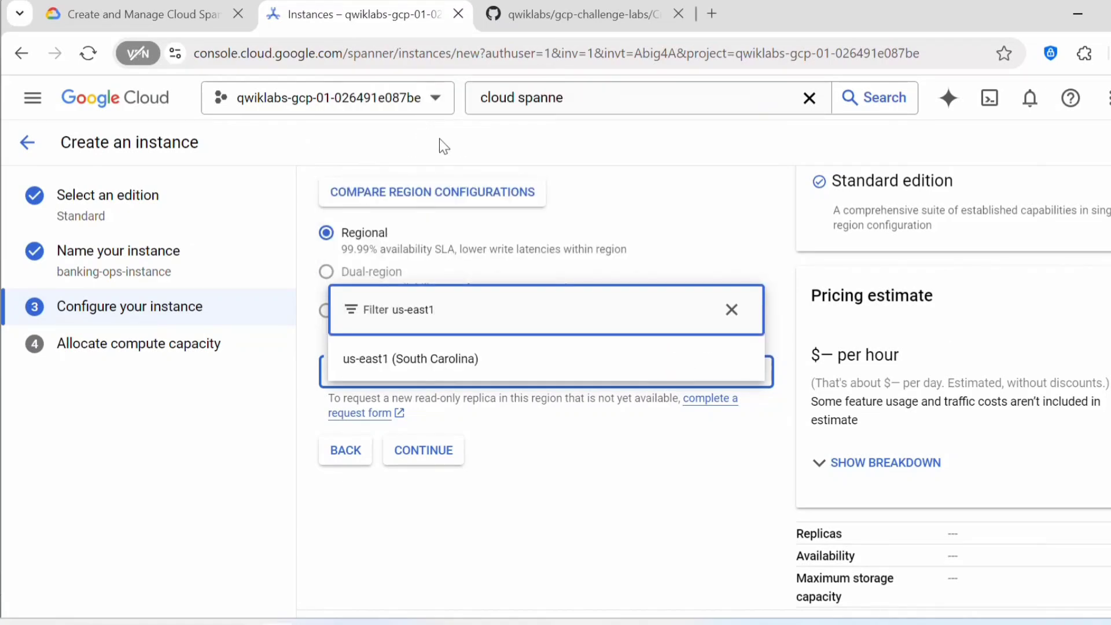
click(405, 371)
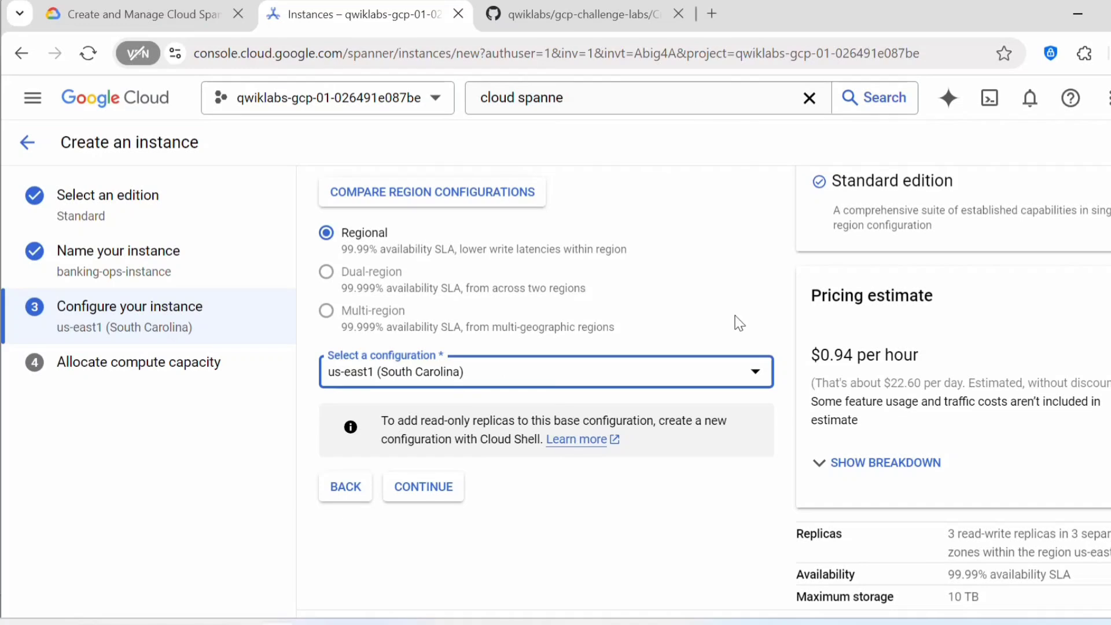
scroll(606, 359, down, 1)
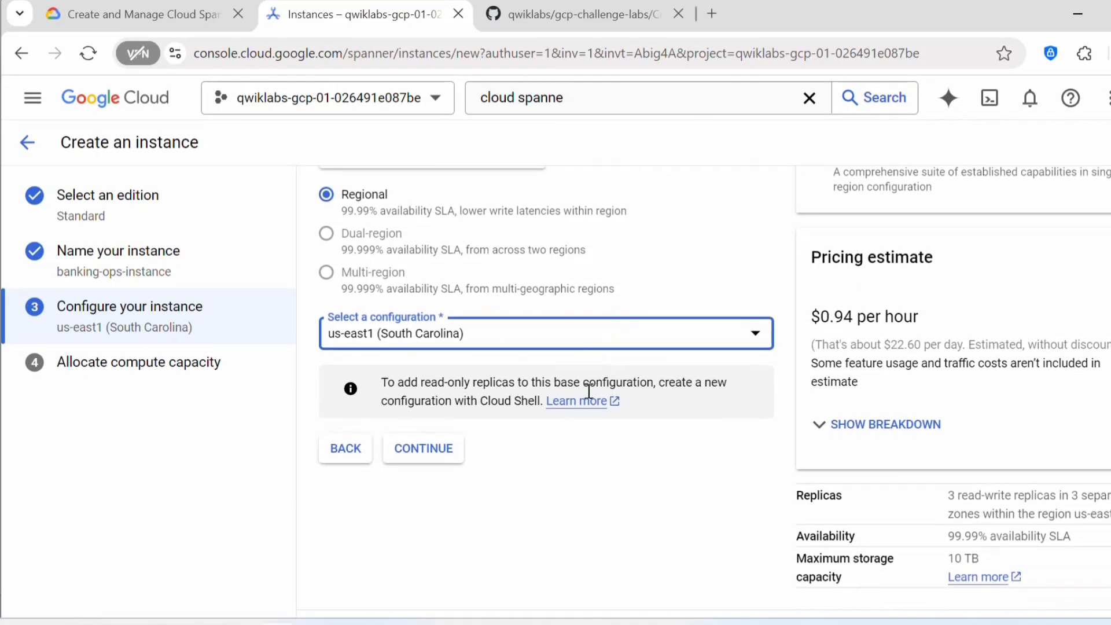
click(432, 453)
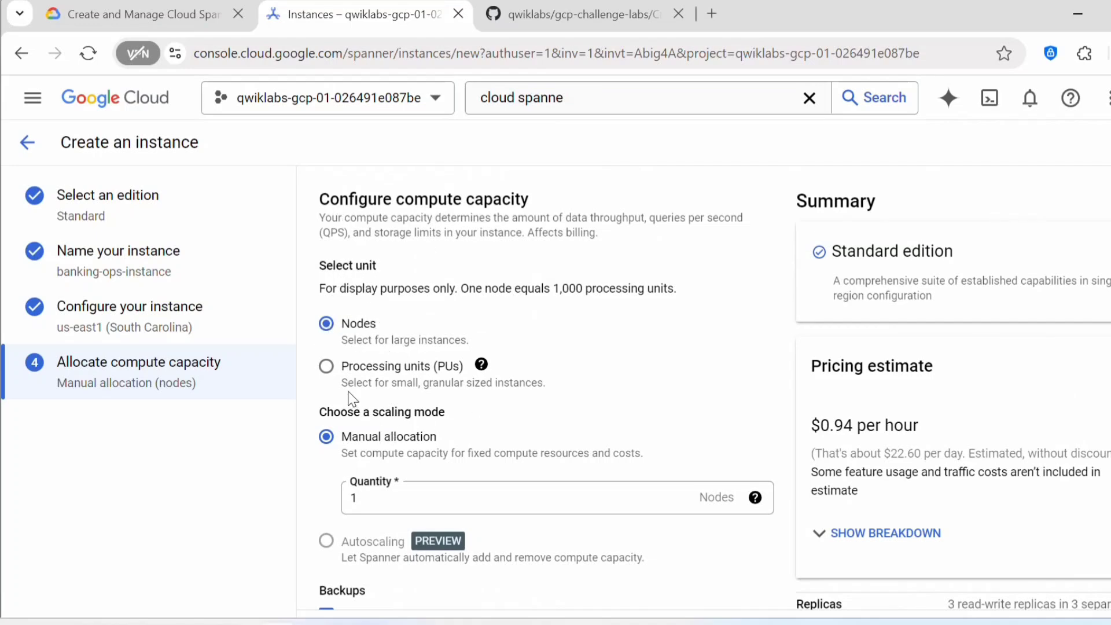
Keep manual allocation at a quantity of 1 node and create the Spanner instance
scroll(379, 369, down, 2)
click(388, 412)
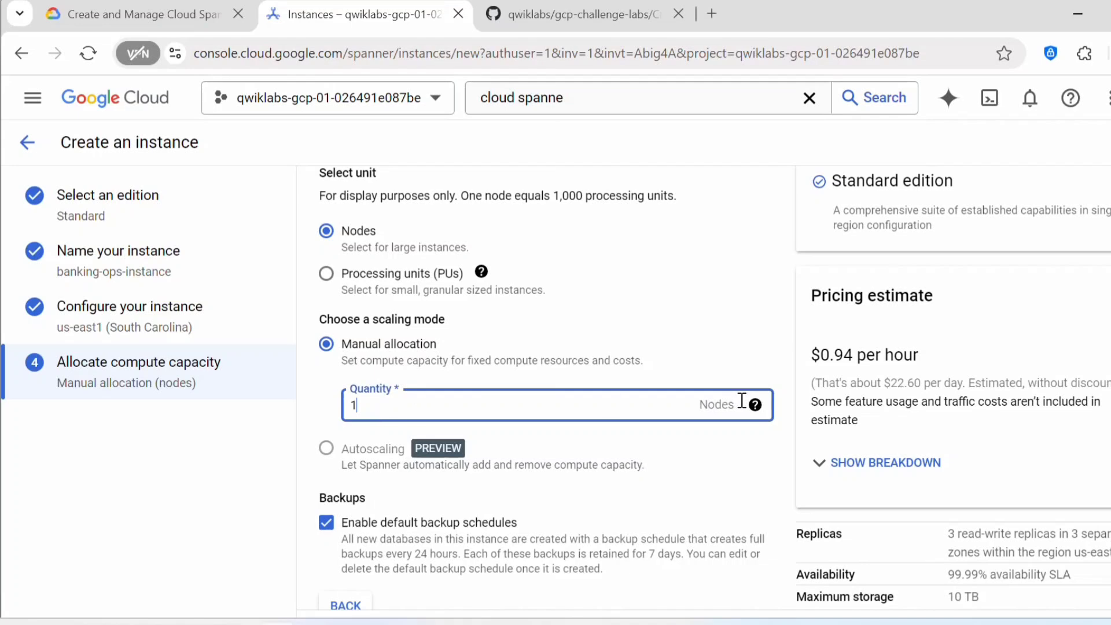
scroll(669, 428, down, 1)
scroll(670, 428, down, 1)
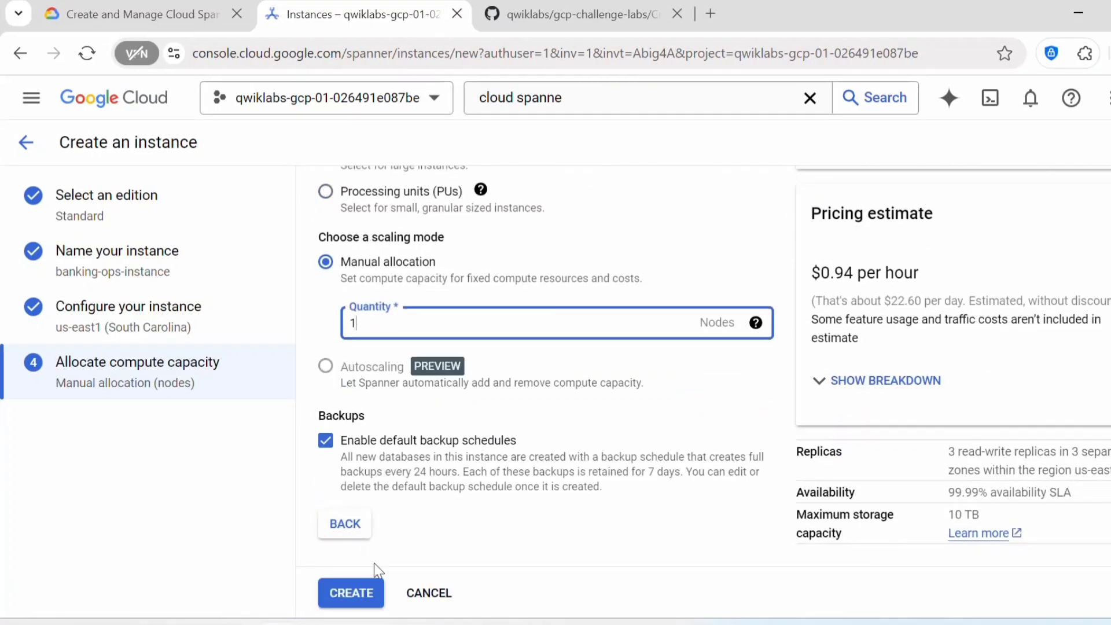
click(350, 595)
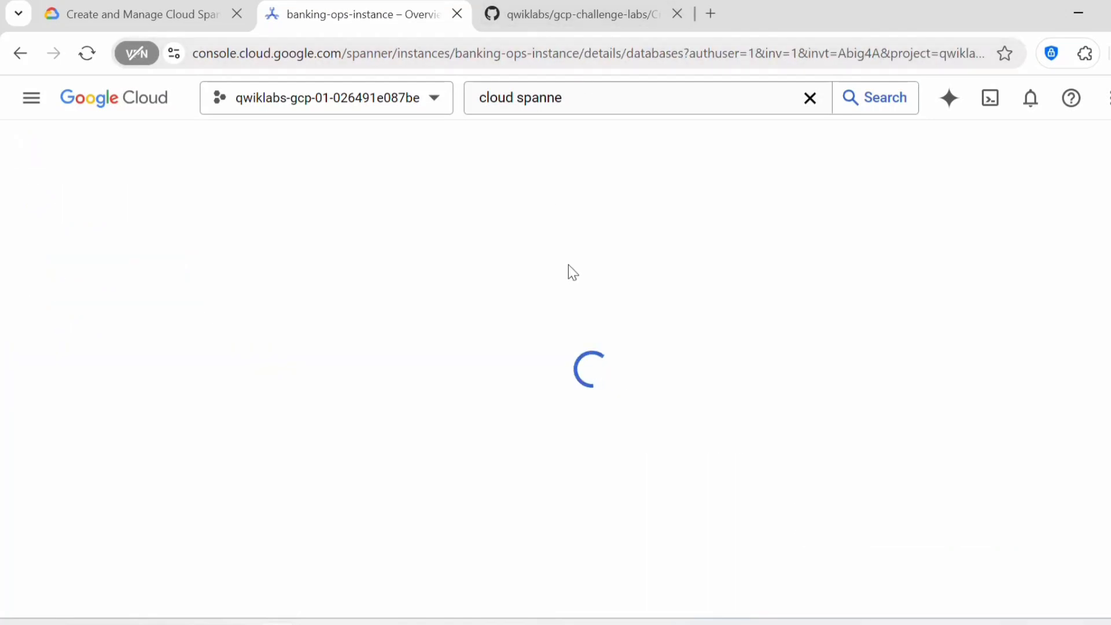
Examine the Task 1 gcloud command for creating the Spanner instance in the GitHub challenge lab guide
click(550, 16)
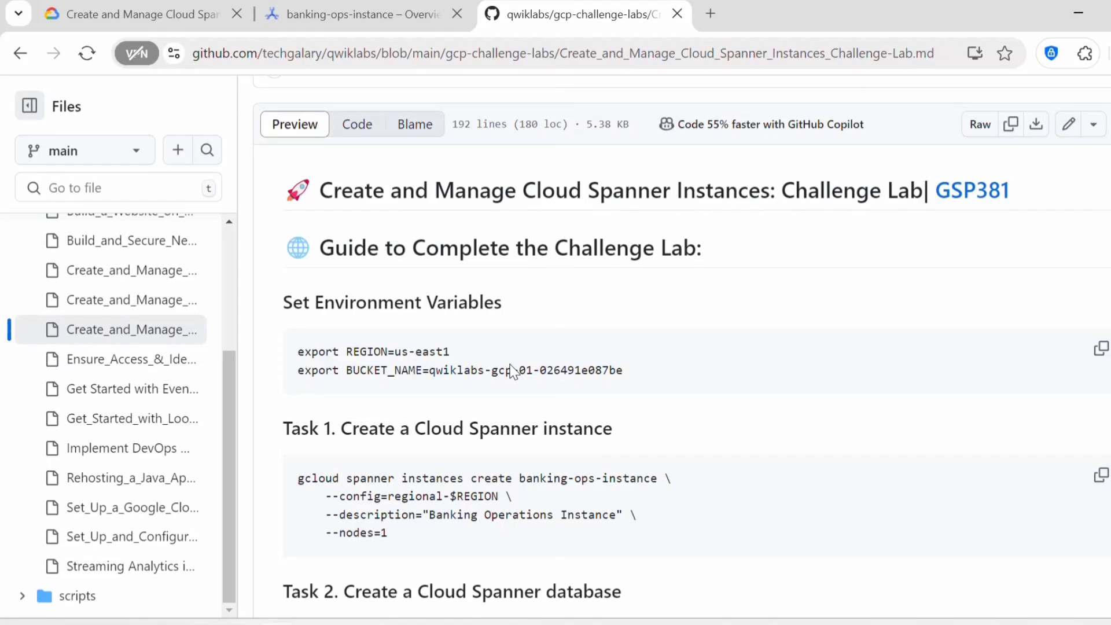
scroll(511, 371, down, 2)
scroll(534, 324, down, 2)
drag(298, 289, 398, 353)
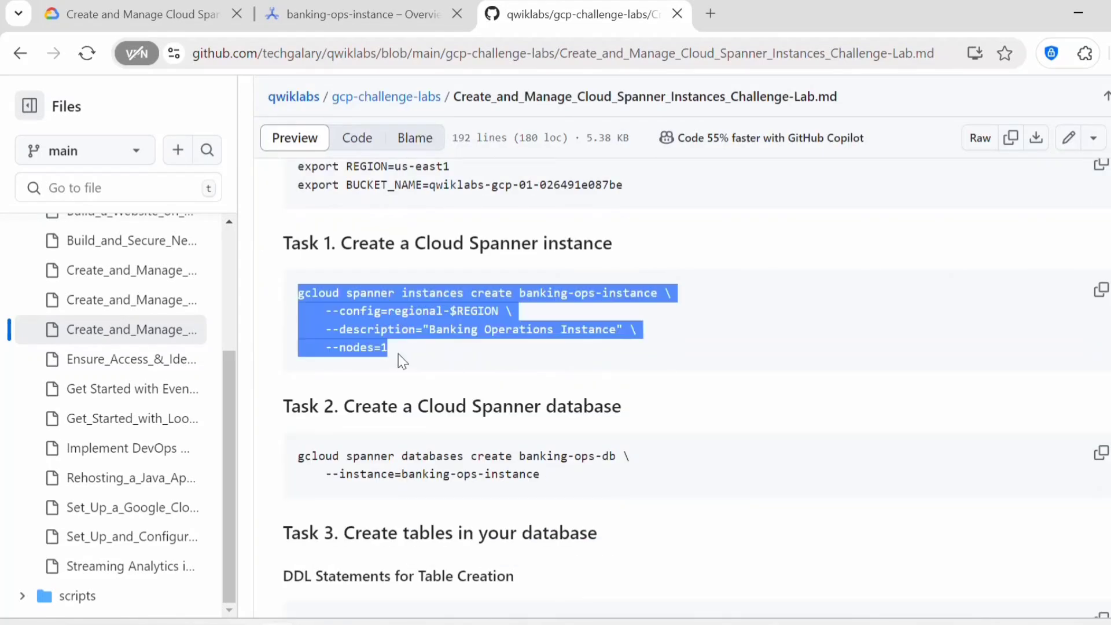
click(299, 292)
drag(298, 291, 512, 292)
double_click(561, 291)
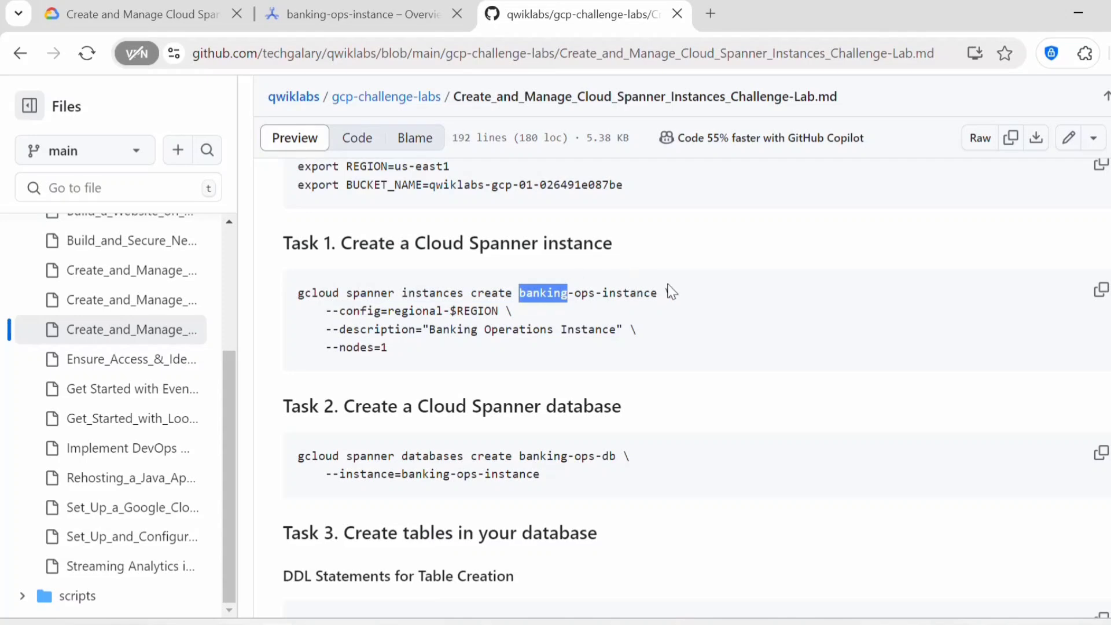
Examine the REGION and BUCKET_NAME environment variables and the Task 1 instance creation command in the GitHub guide
drag(334, 315, 490, 311)
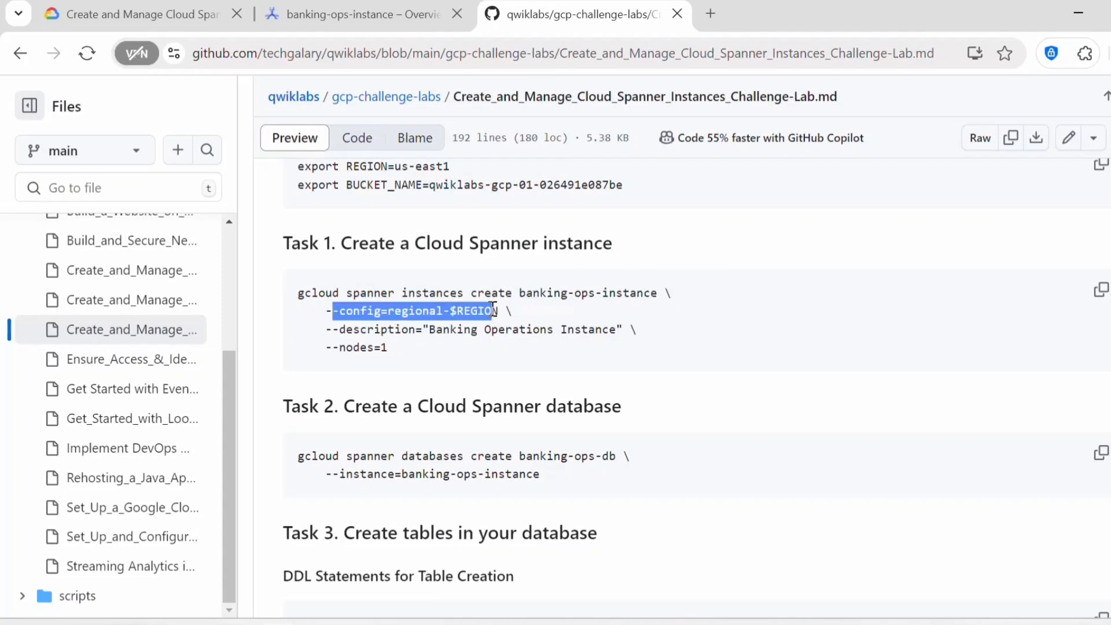
scroll(496, 320, up, 2)
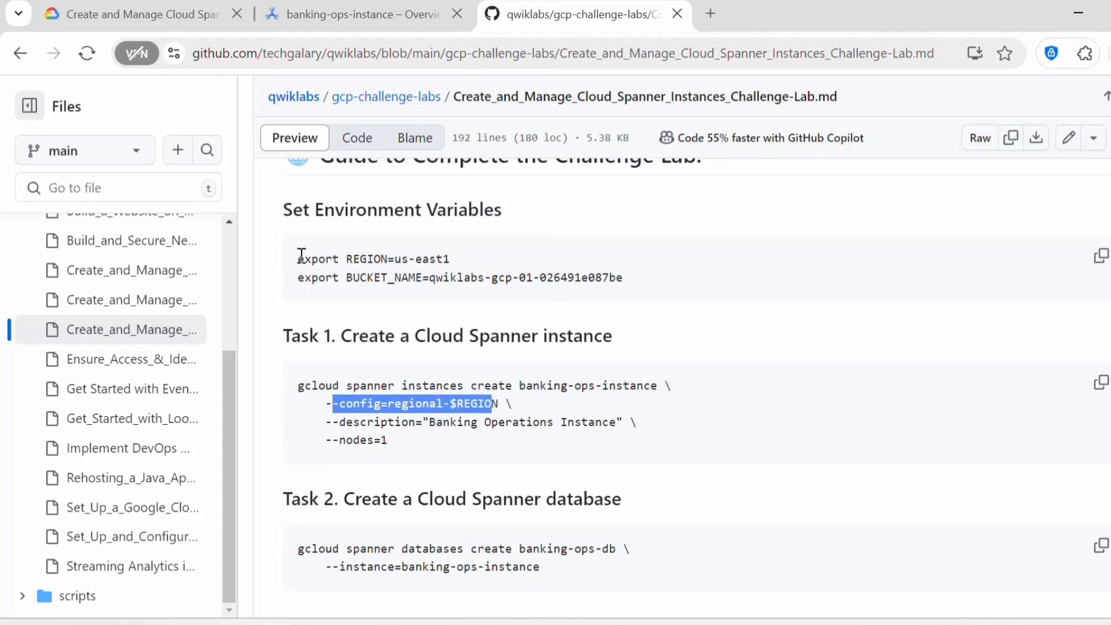
mouse_move(301, 255)
mouse_down()
mouse_move(456, 258)
mouse_move(311, 259)
mouse_up()
click(463, 273)
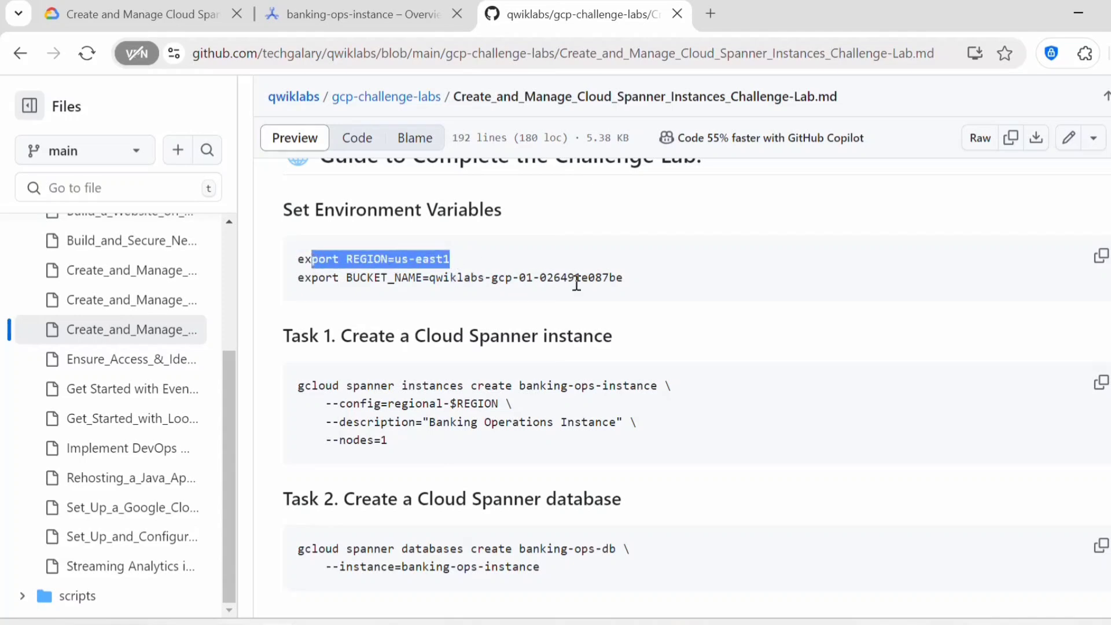
drag(616, 284, 308, 266)
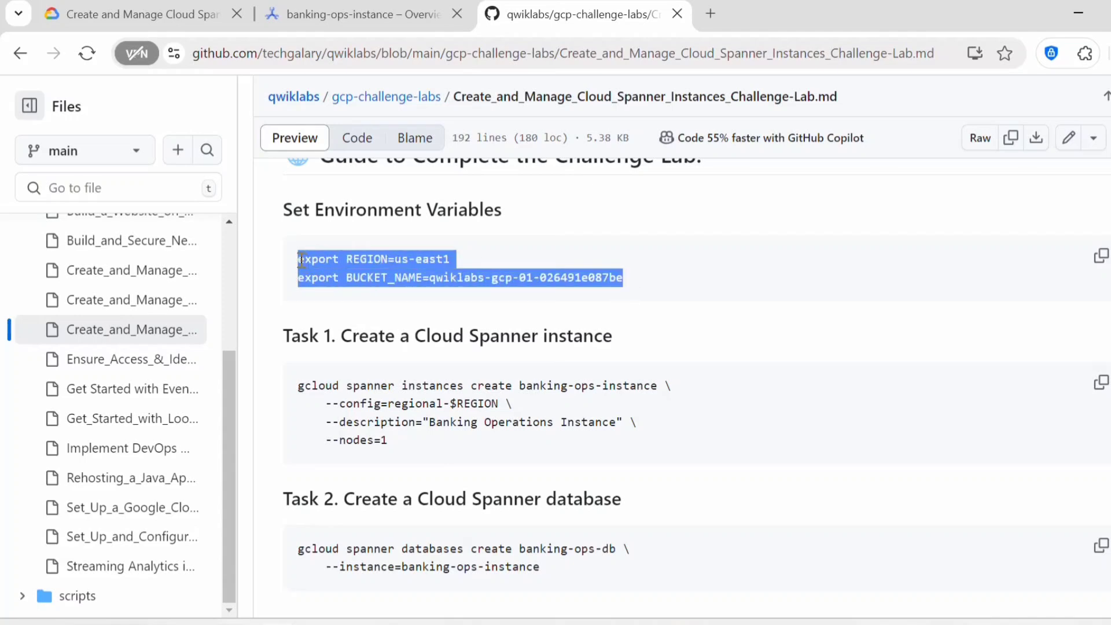
drag(646, 275, 429, 283)
click(302, 277)
click(625, 277)
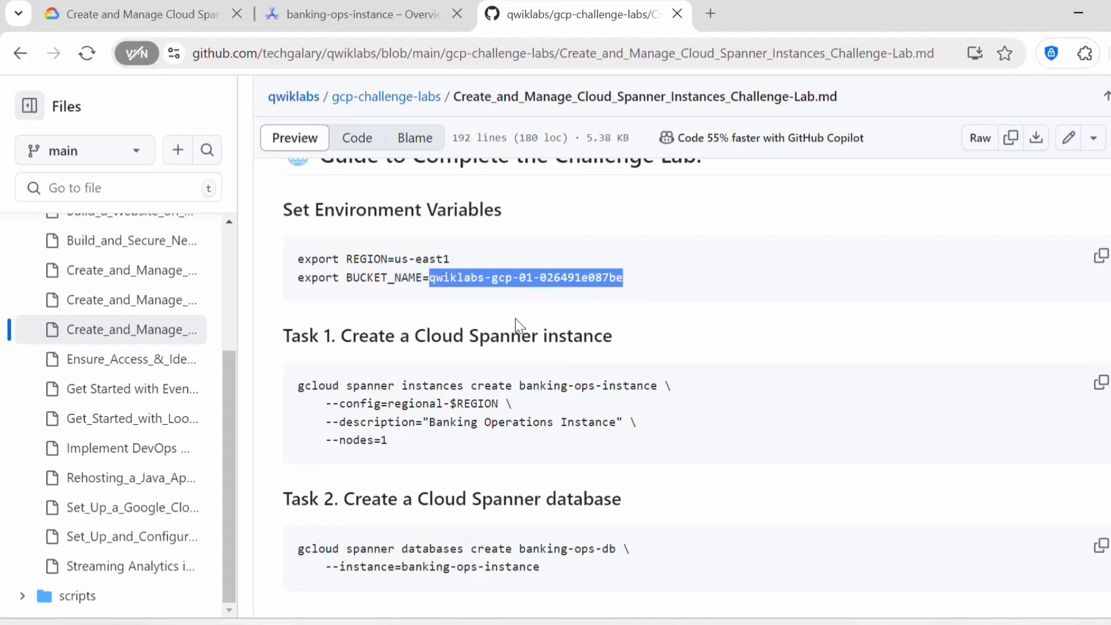
scroll(515, 323, down, 2)
click(296, 298)
drag(295, 294, 421, 364)
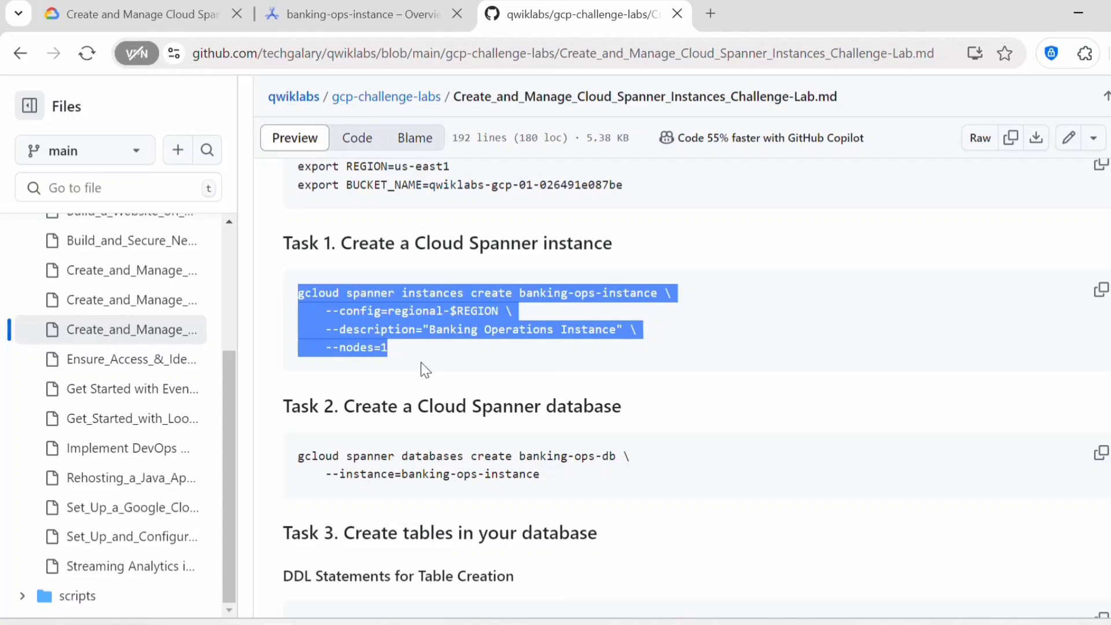
Switch to the banking-ops-instance overview in the Cloud console, hide the info panel, and view the Databases section
click(298, 8)
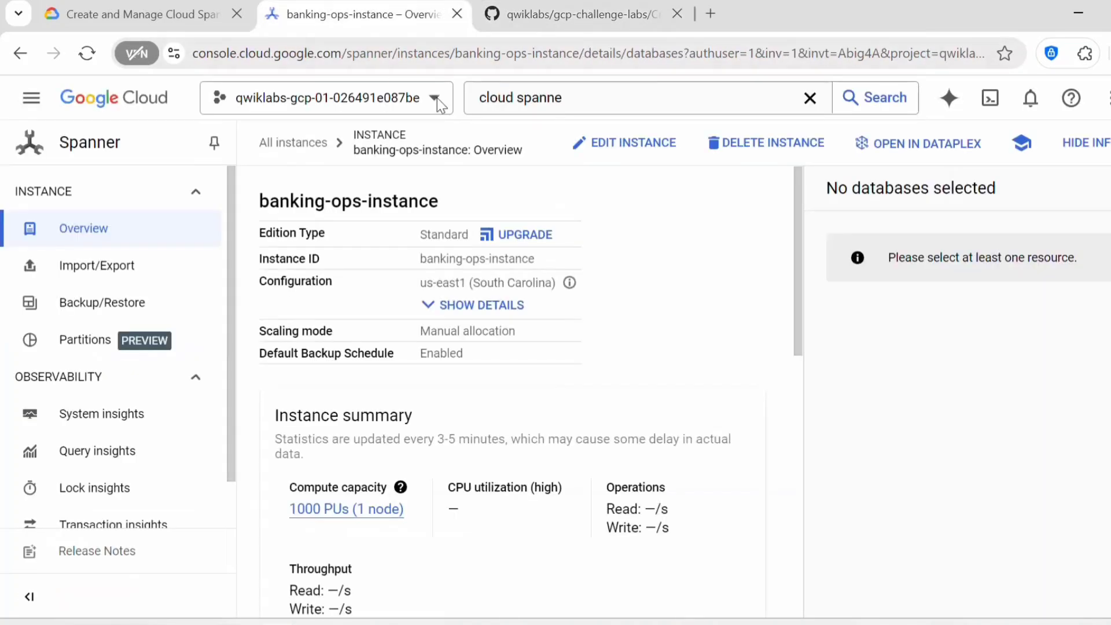
click(1083, 142)
scroll(572, 485, down, 5)
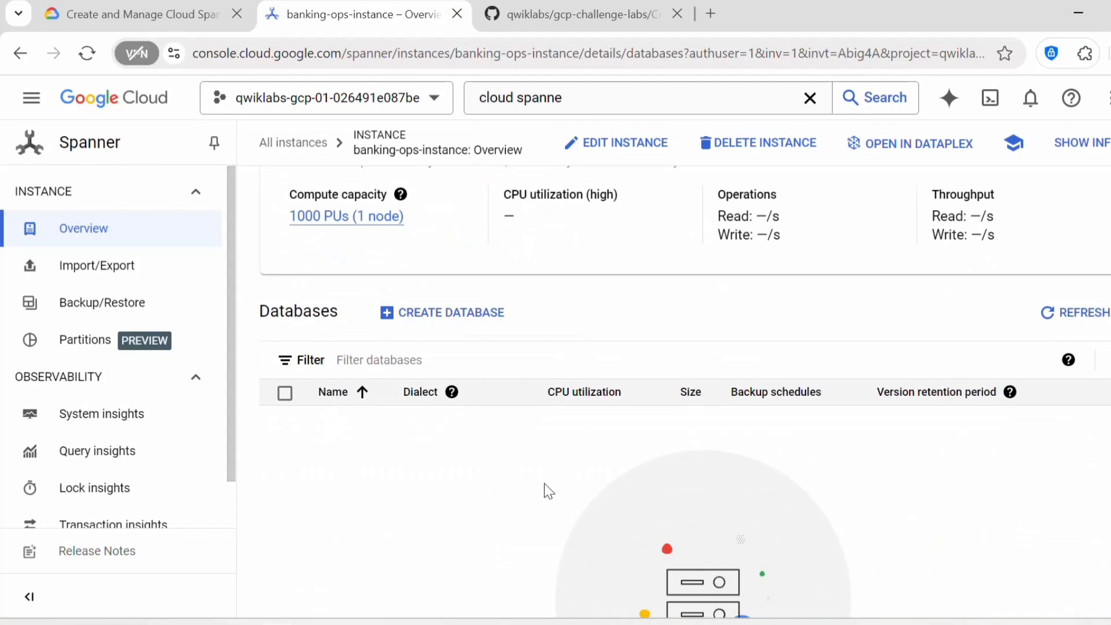
scroll(547, 490, up, 2)
Return to the lab instructions and check progress on the "Create an instance" objective
key(ctrl+shift+Tab)
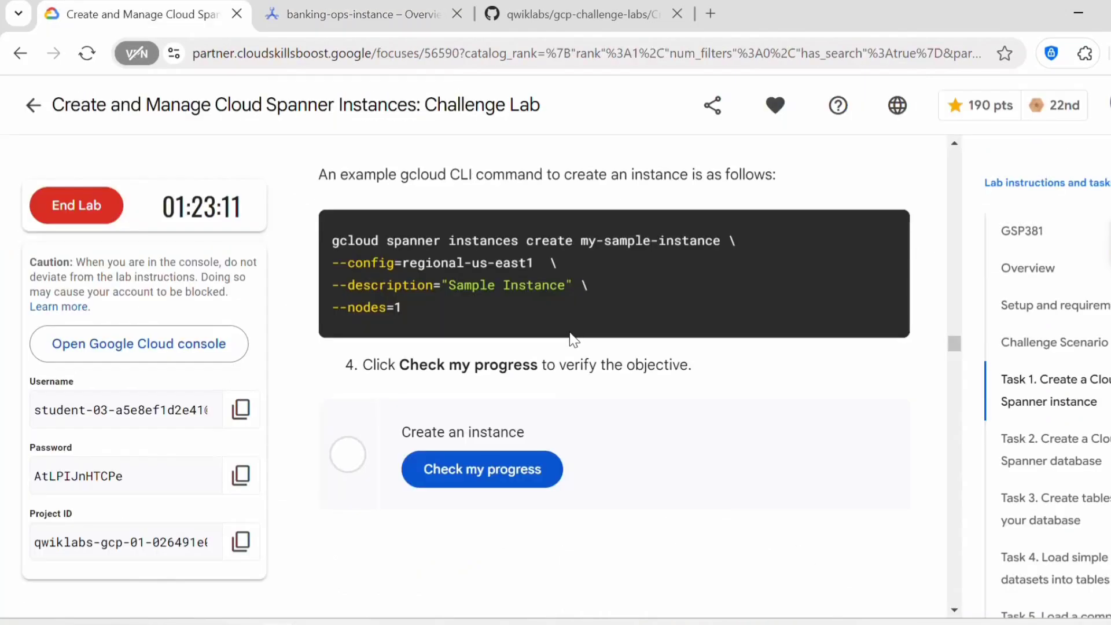
click(478, 476)
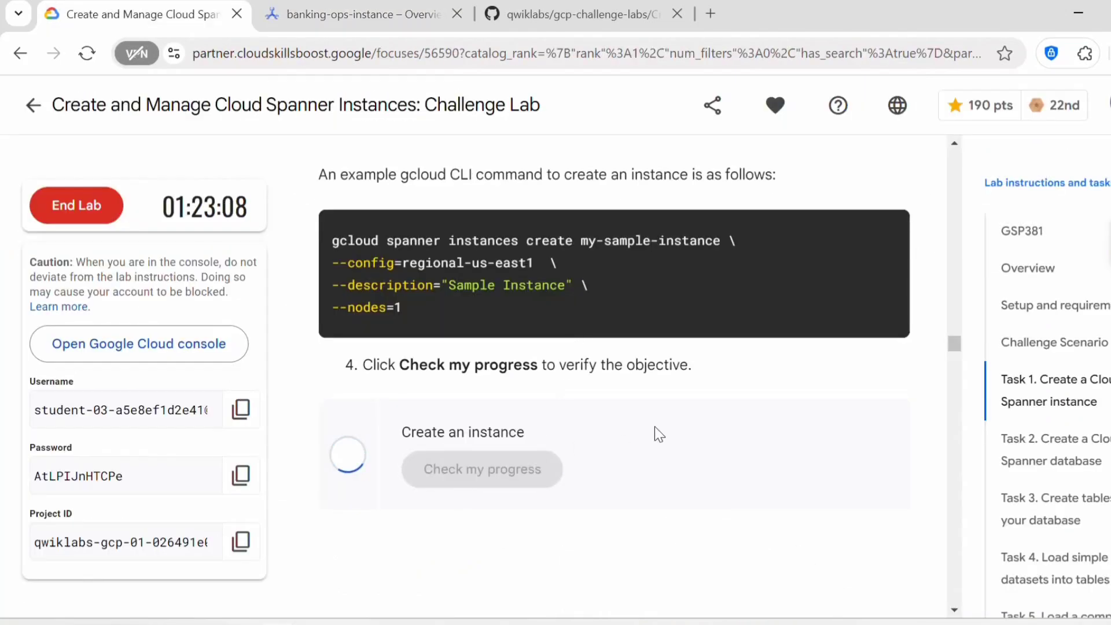
scroll(654, 426, down, 2)
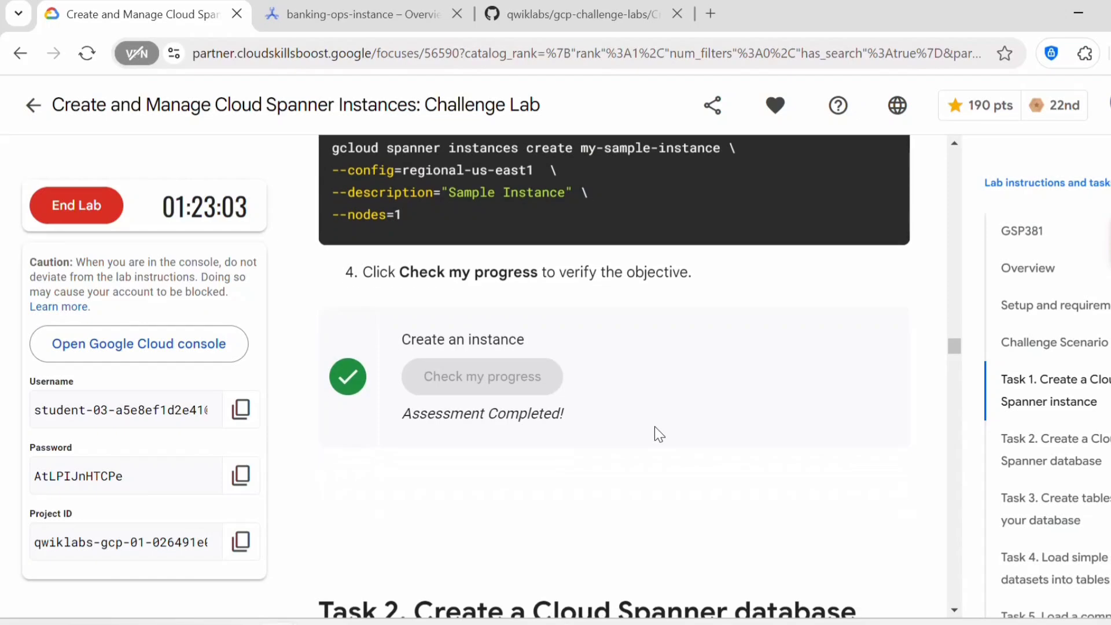
Copy the database name banking-ops-db from the Task 2 instructions and return to the Spanner console
scroll(654, 426, down, 5)
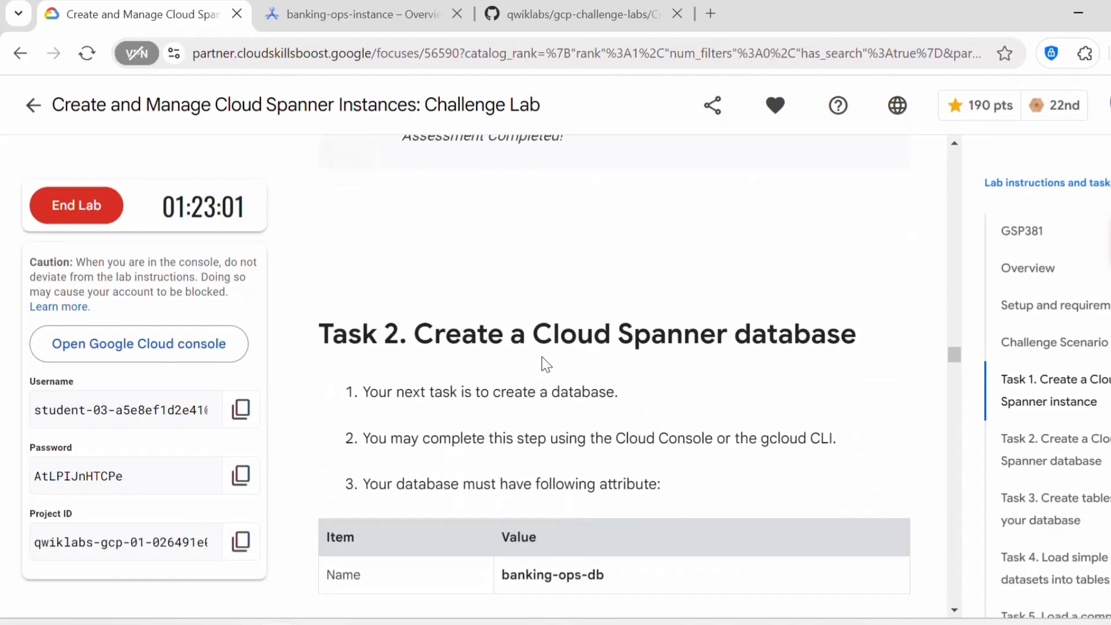
scroll(694, 364, down, 2)
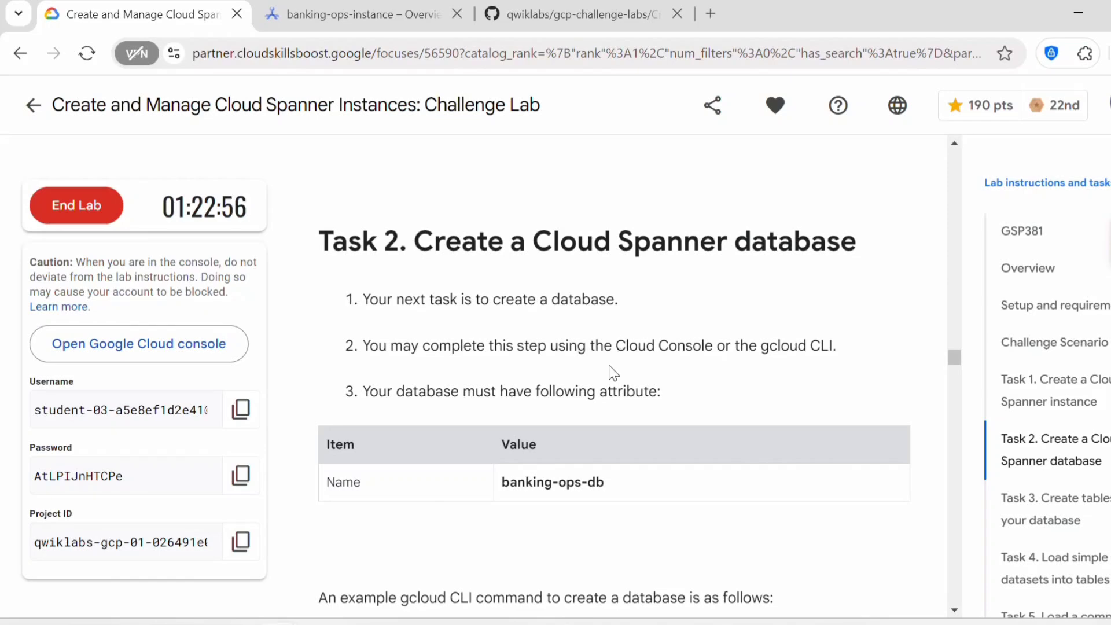
drag(614, 480, 498, 482)
key(ctrl+c)
key(ctrl+Tab)
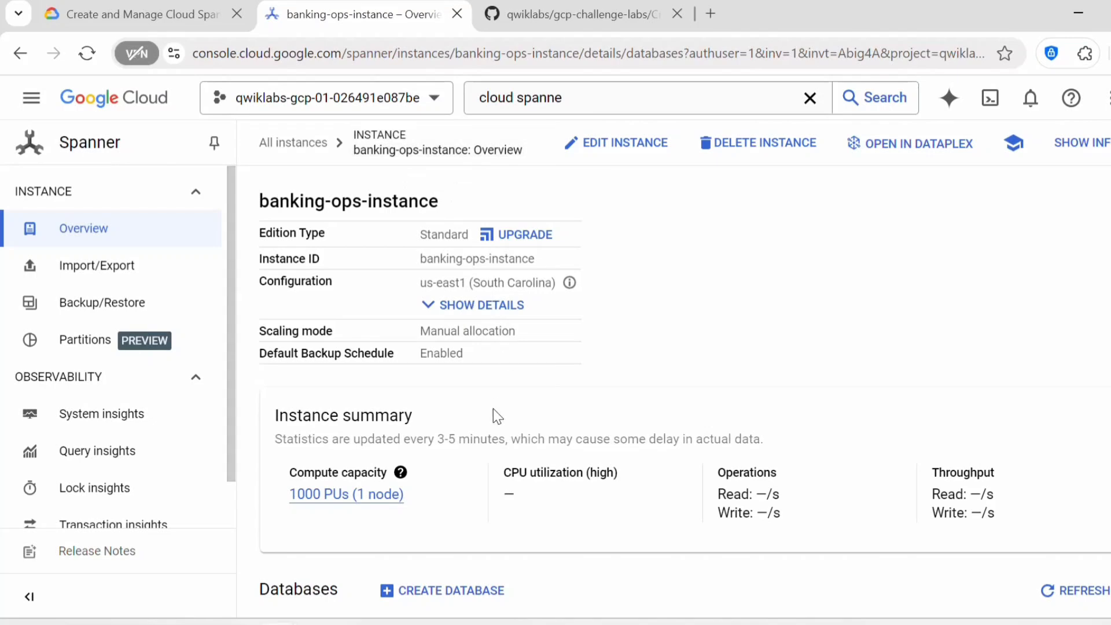
Start a new database in banking-ops-instance and name it banking-ops-db
scroll(560, 422, down, 3)
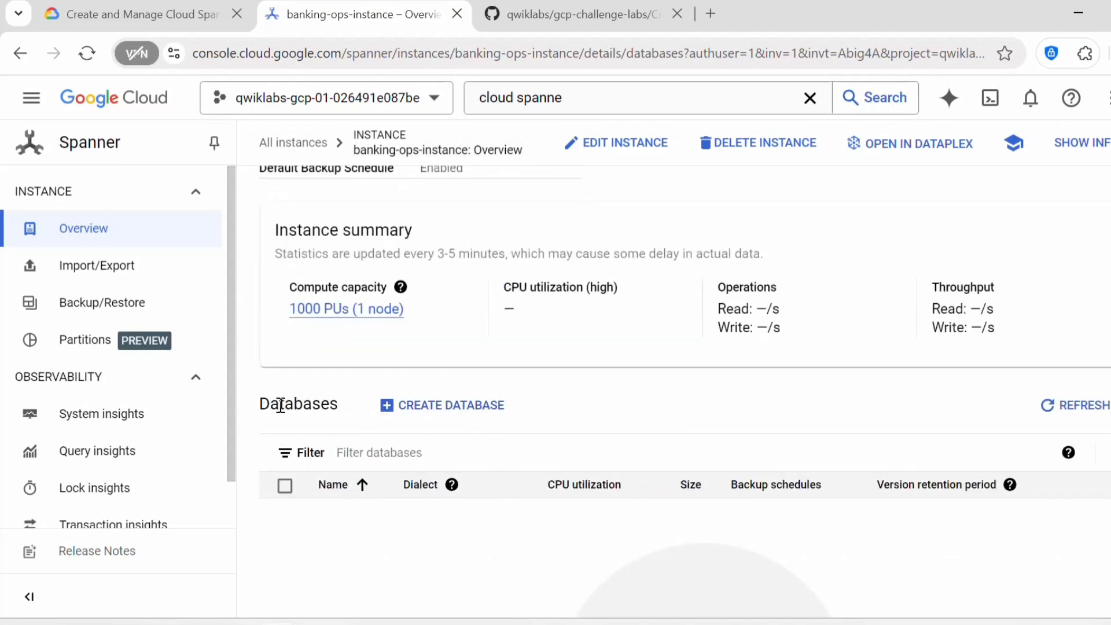
click(443, 409)
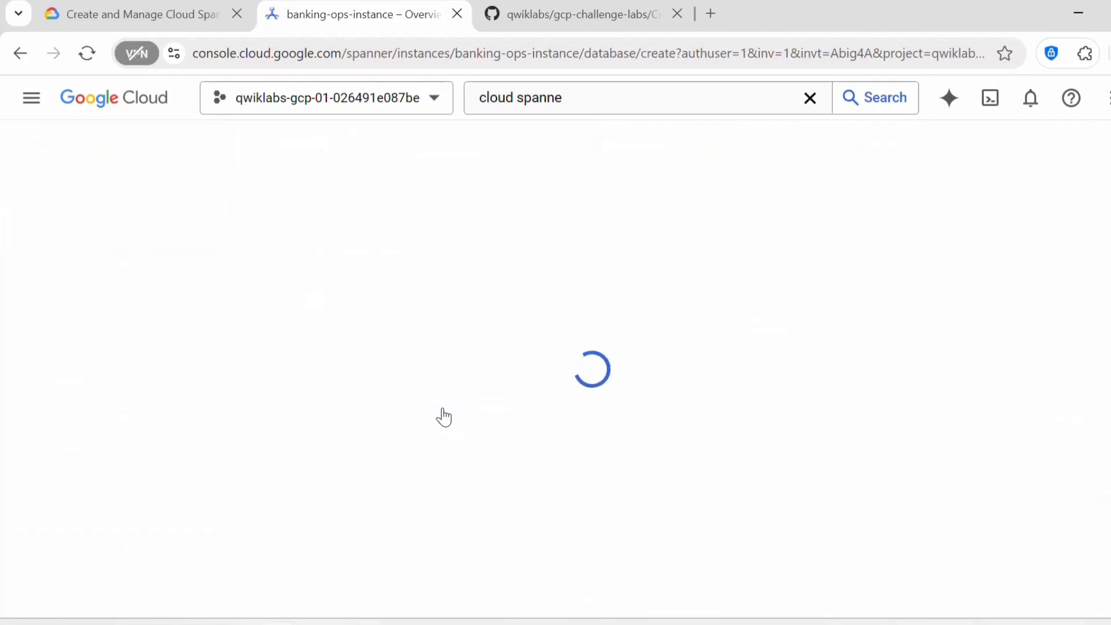
key(ctrl+v)
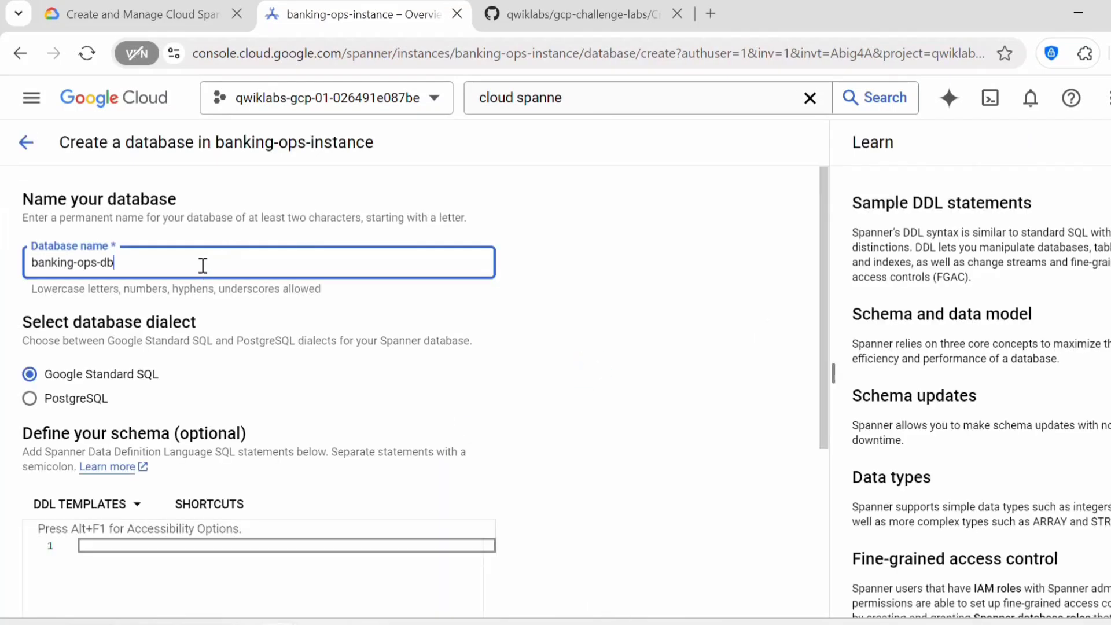
drag(156, 268, 26, 272)
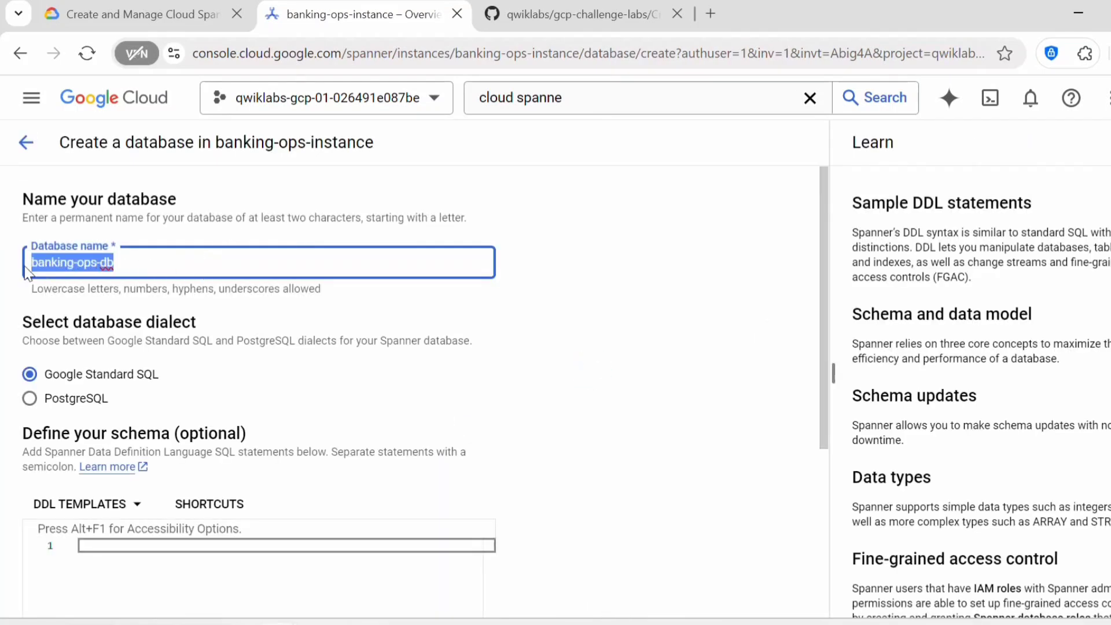
click(126, 263)
drag(127, 263, 6, 272)
click(221, 280)
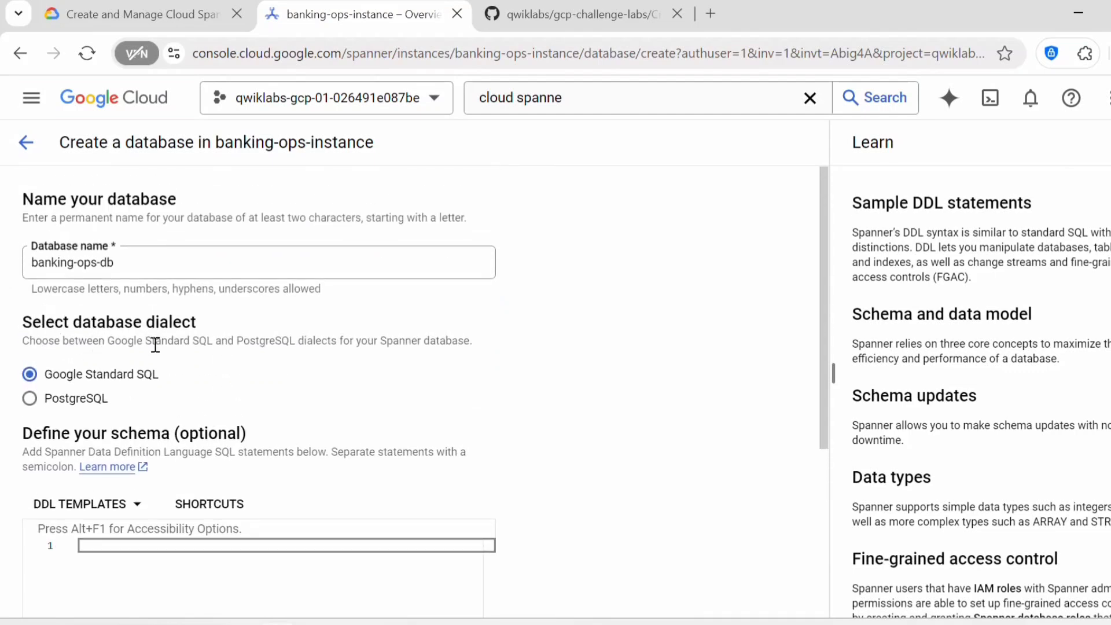
Keep the Google Standard SQL dialect with an empty schema and create the database
scroll(156, 383, down, 3)
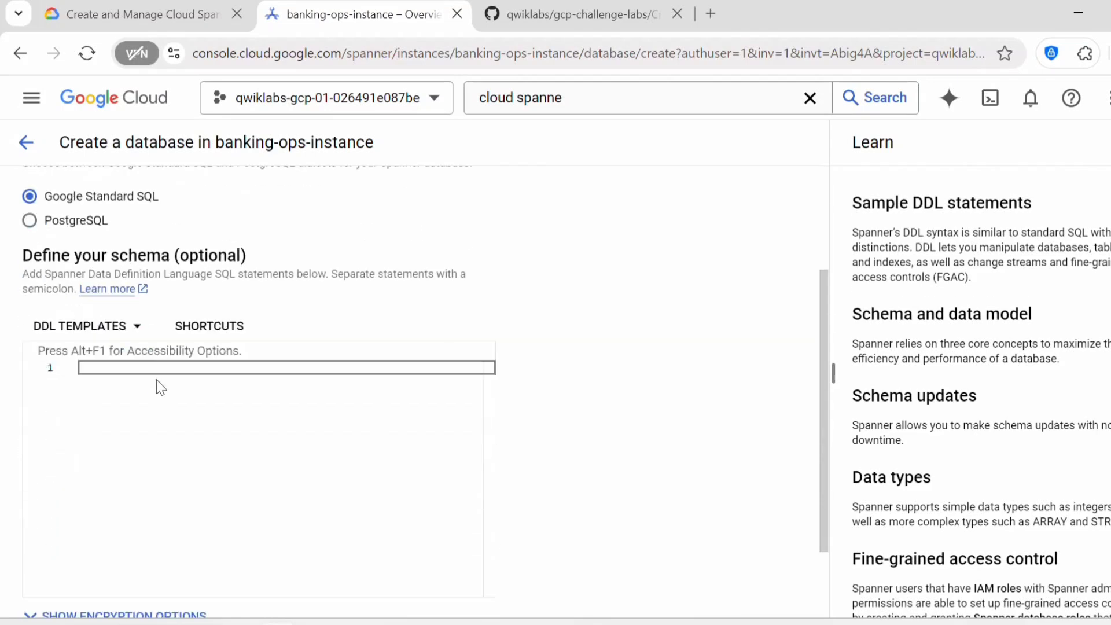
scroll(260, 509, down, 1)
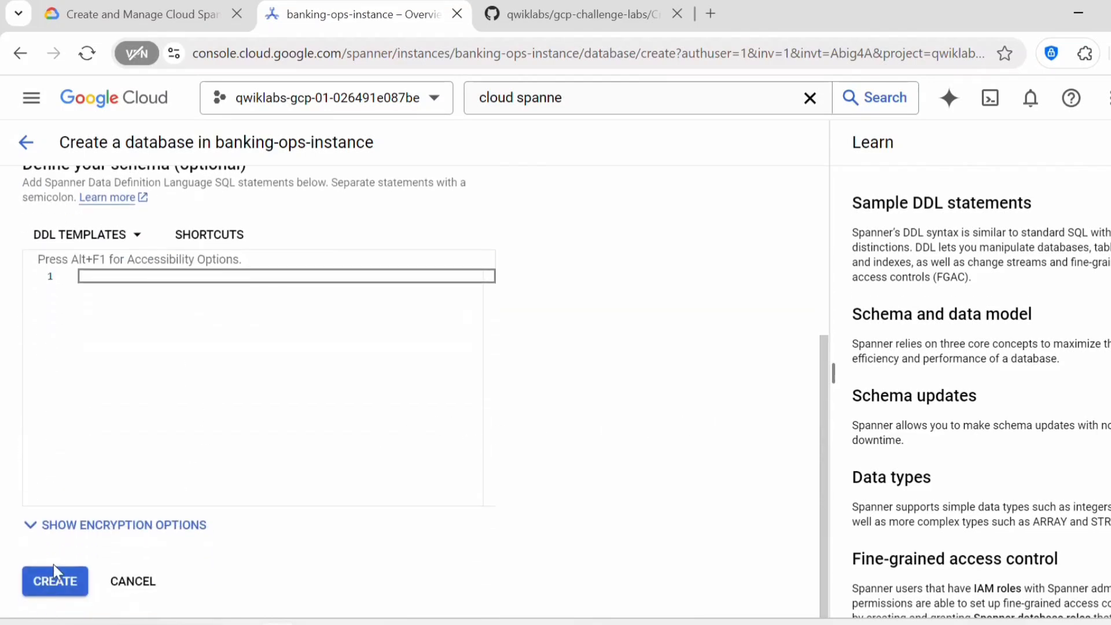
click(78, 576)
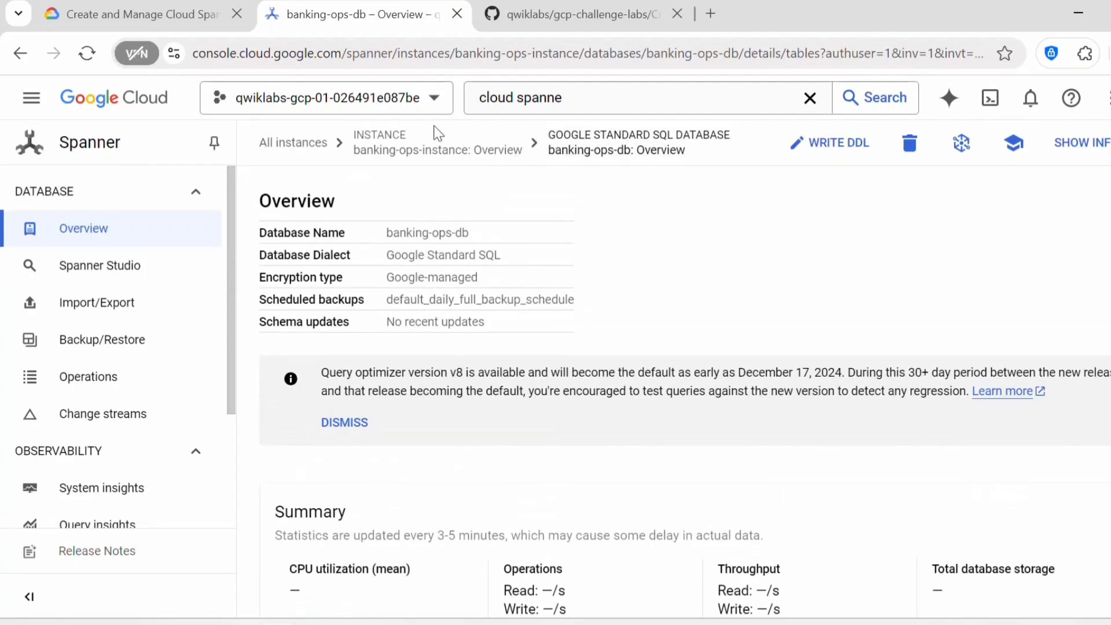
Review the banking-ops-instance overview and its database list, then reopen the banking-ops-db overview
click(399, 150)
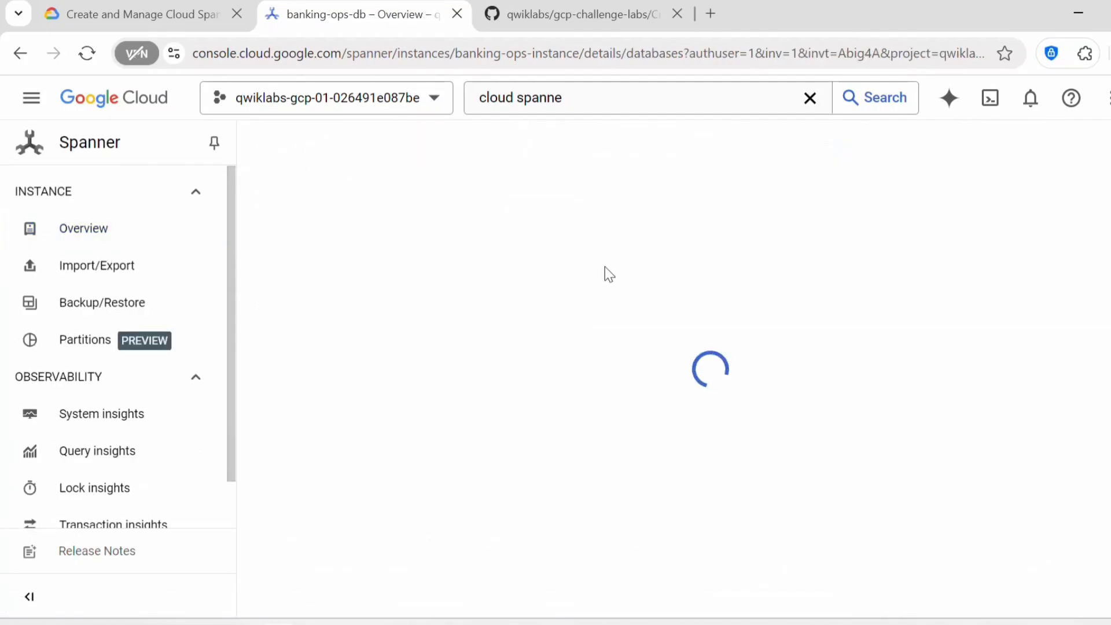
drag(259, 201, 431, 197)
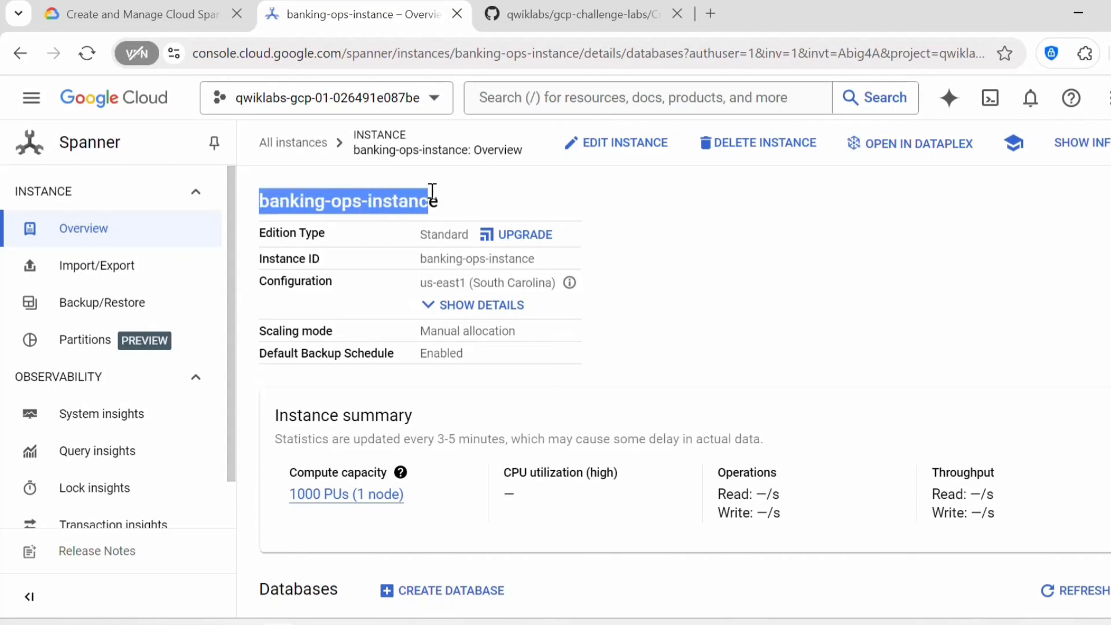
scroll(531, 338, down, 2)
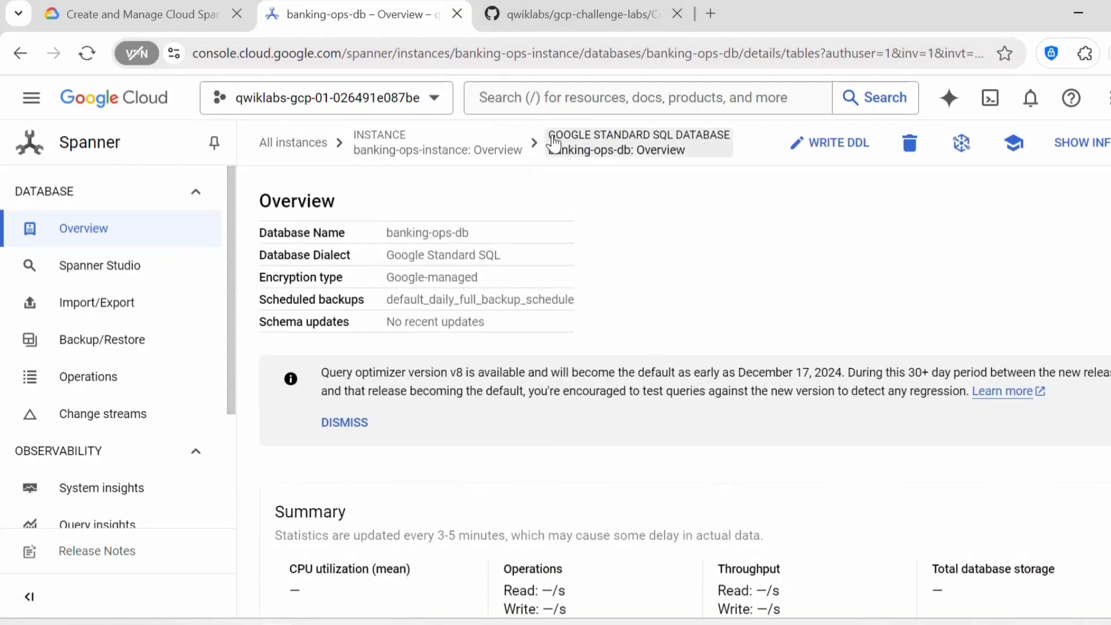
Examine the Task 2 gcloud command for creating the Spanner database in the GitHub guide
click(588, 15)
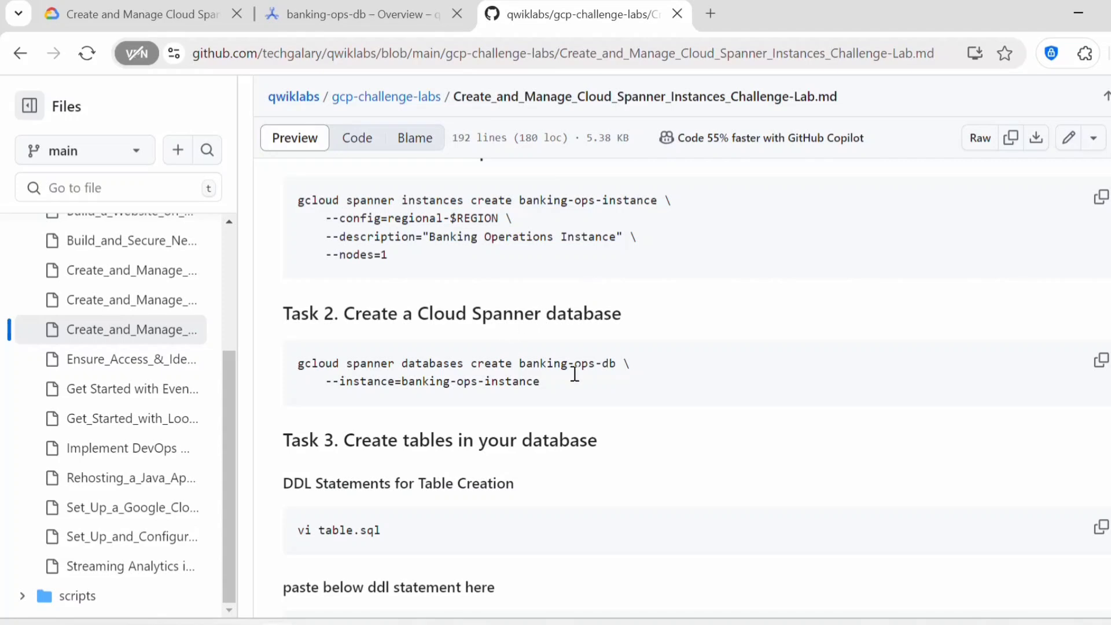
drag(570, 379, 289, 368)
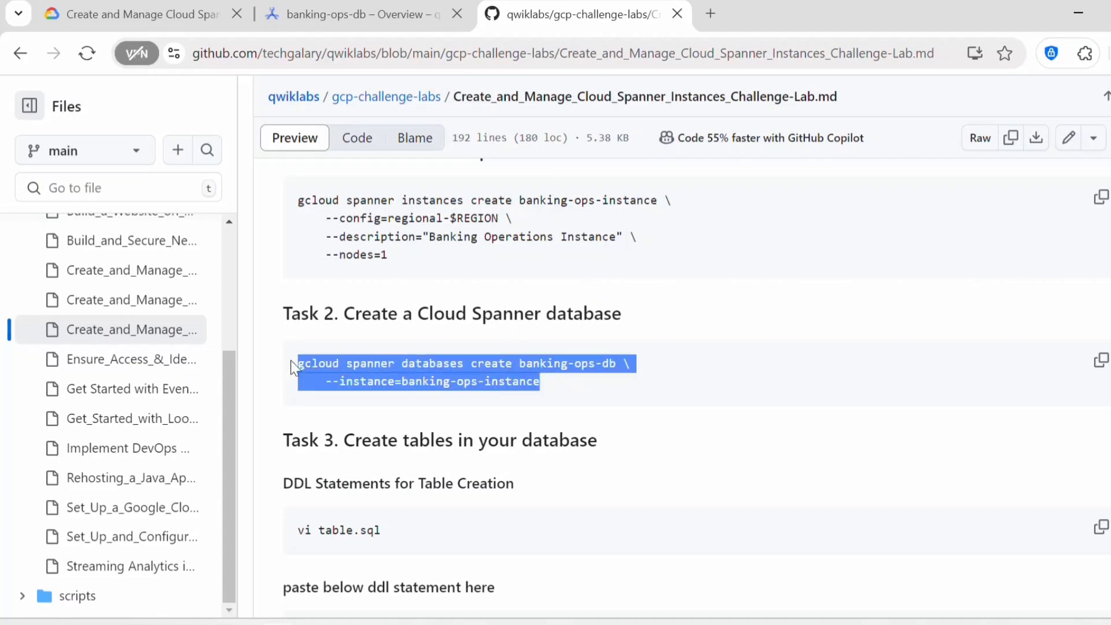
double_click(501, 363)
double_click(553, 363)
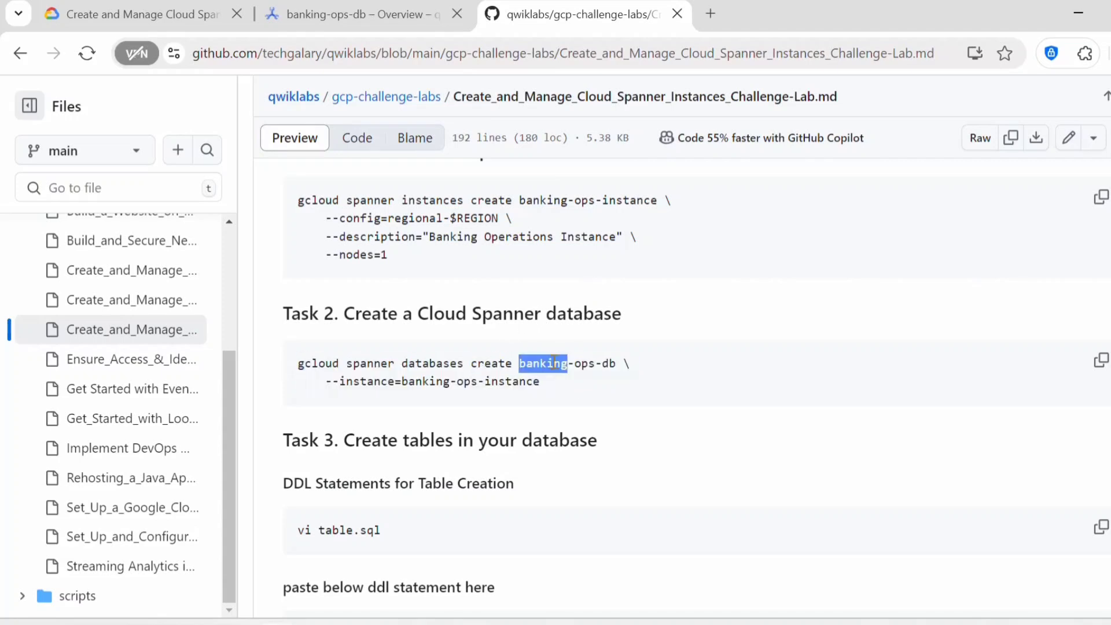
drag(349, 385, 396, 385)
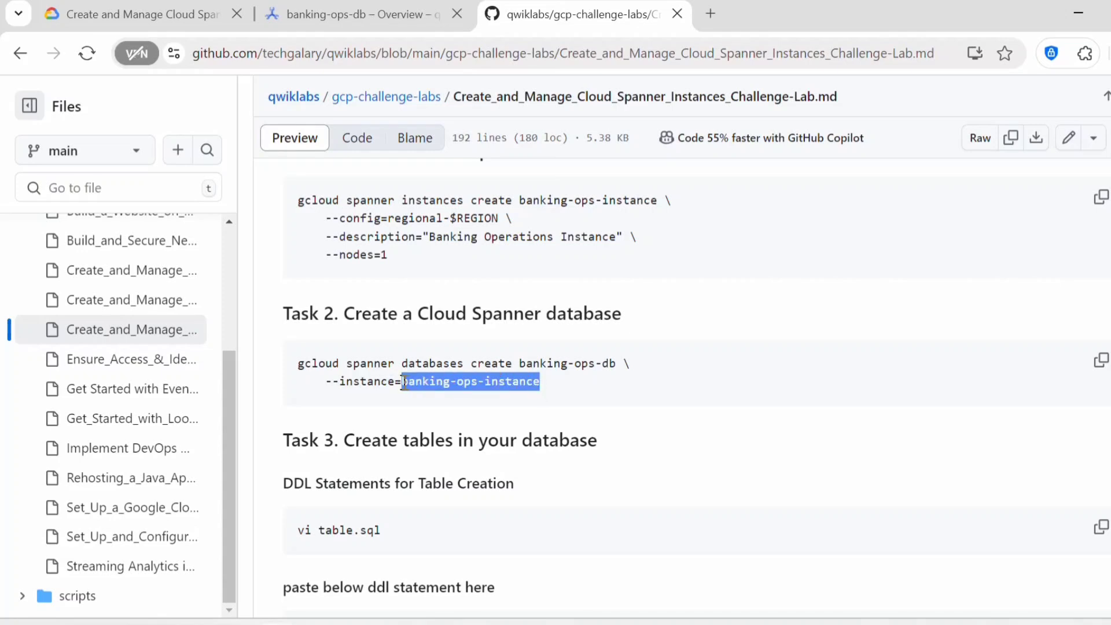
Go back to the lab instructions and check progress on the "Create a database" objective
click(123, 12)
scroll(873, 290, down, 5)
click(486, 486)
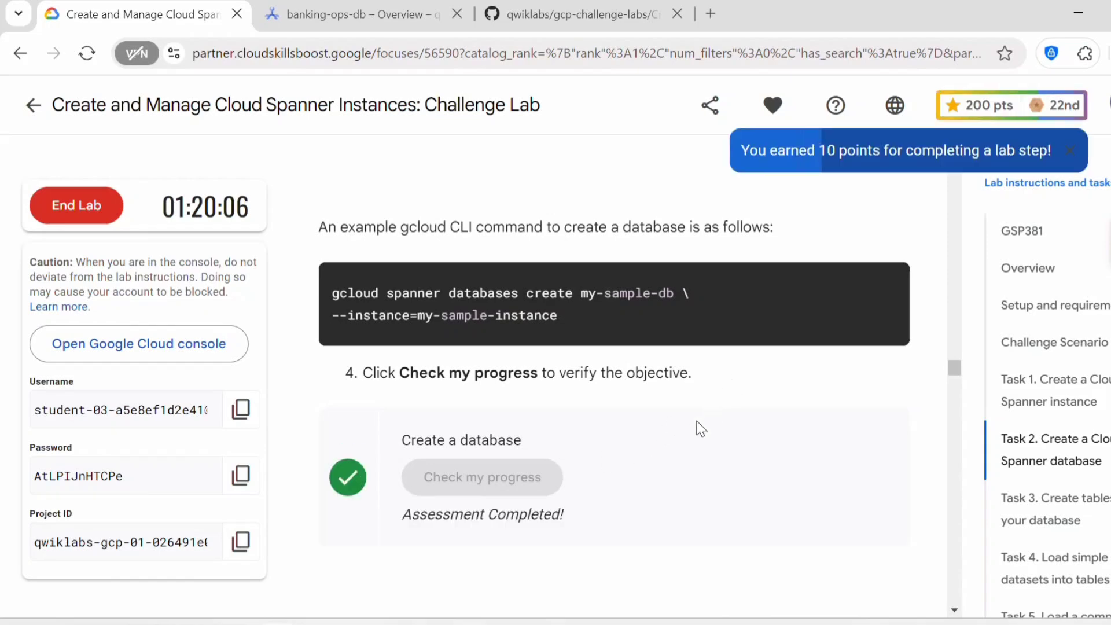
Read the Task 3 instructions for the example DDL command and the column definitions of the required tables
scroll(696, 428, down, 3)
scroll(696, 429, down, 3)
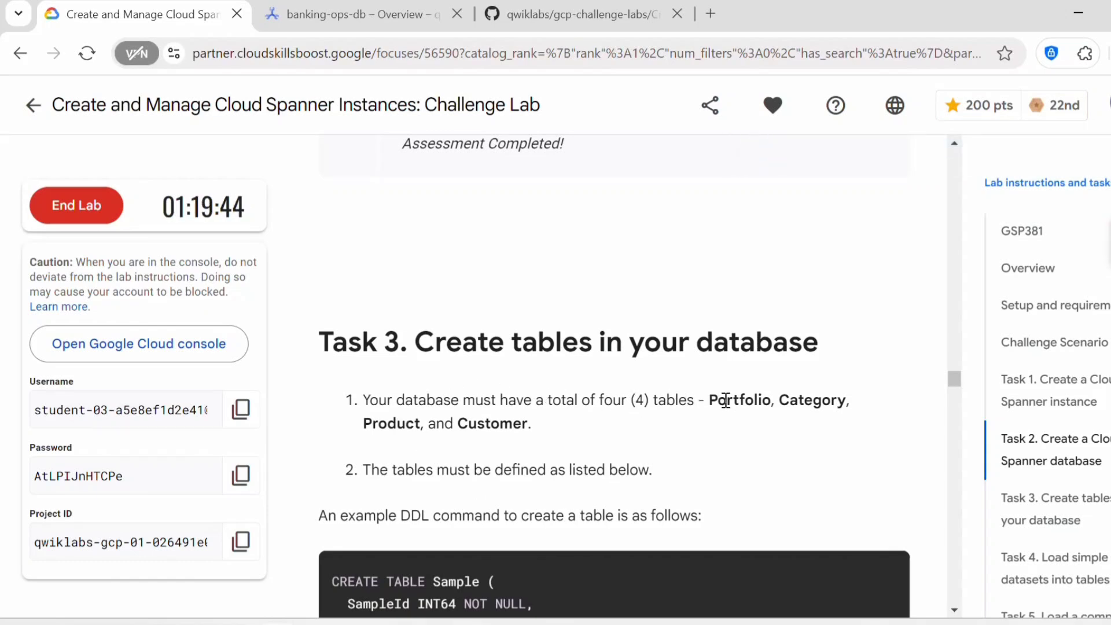
scroll(440, 469, down, 3)
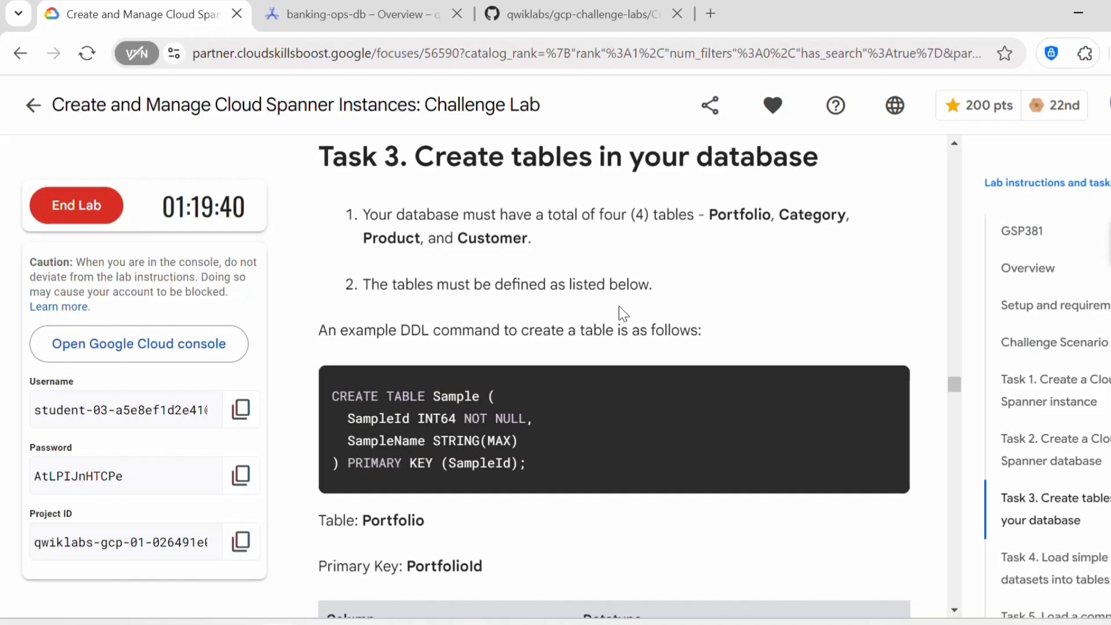
scroll(355, 365, down, 2)
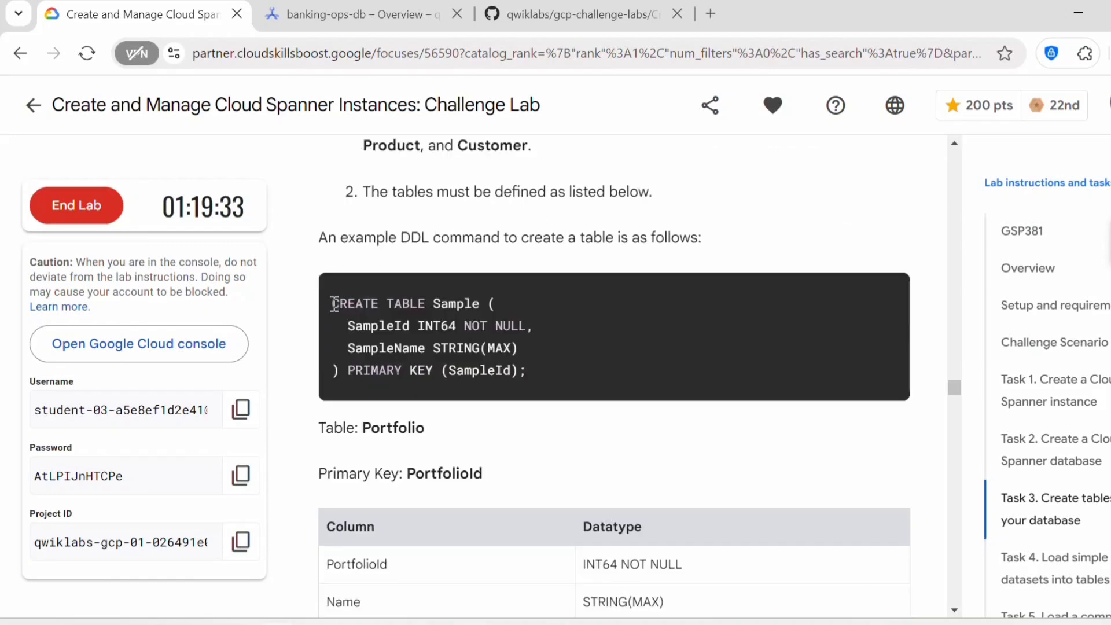
drag(332, 300, 558, 408)
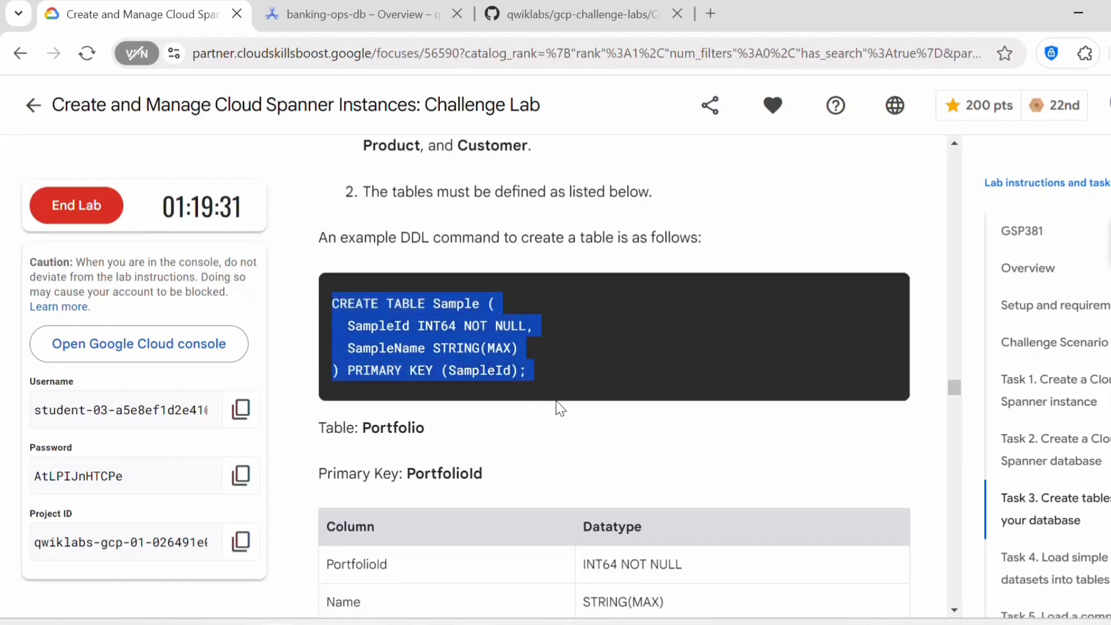
scroll(560, 410, down, 2)
scroll(557, 411, down, 12)
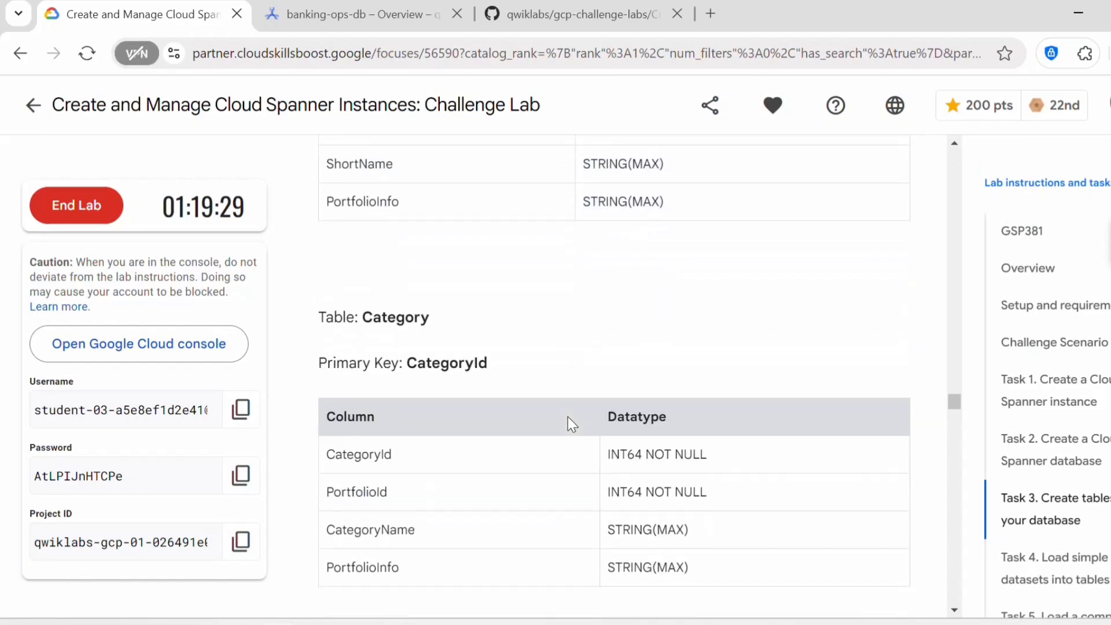
scroll(567, 417, down, 8)
scroll(567, 418, up, 16)
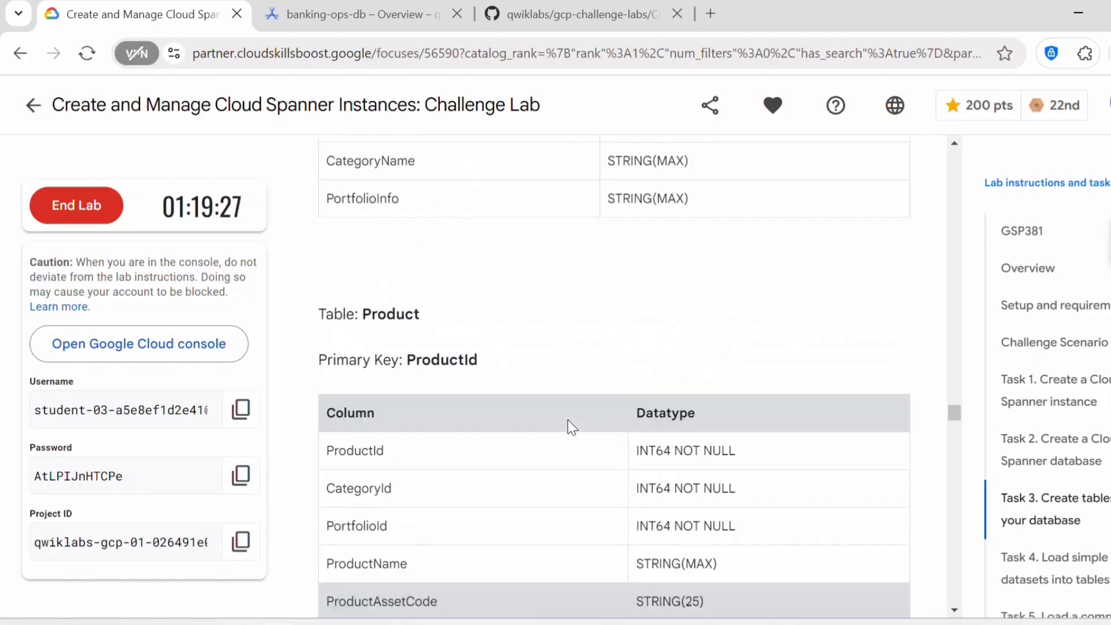
scroll(568, 419, up, 5)
Open the banking-ops-db database from the banking-ops-instance overview in the Cloud console and start writing DDL in Spanner Studio
key(ctrl+Tab)
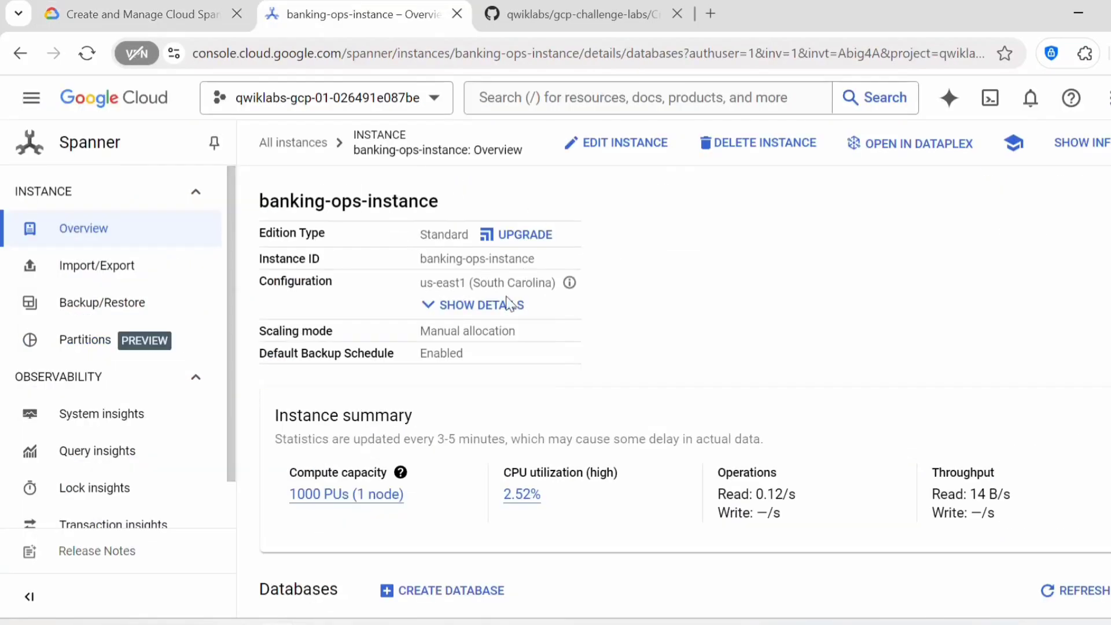
scroll(533, 436, down, 3)
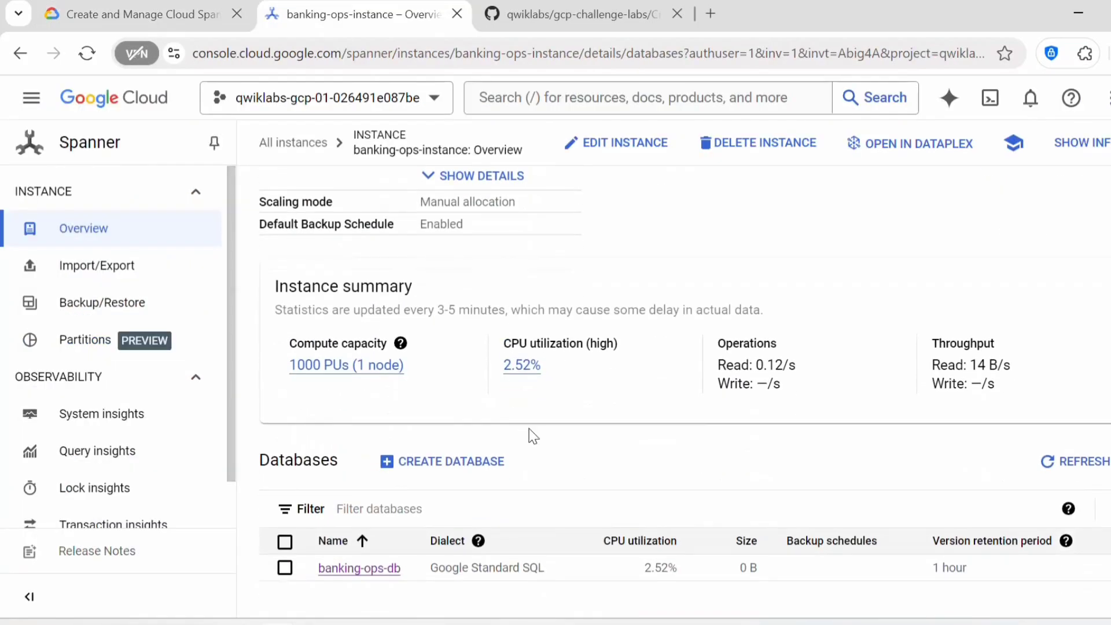
click(356, 569)
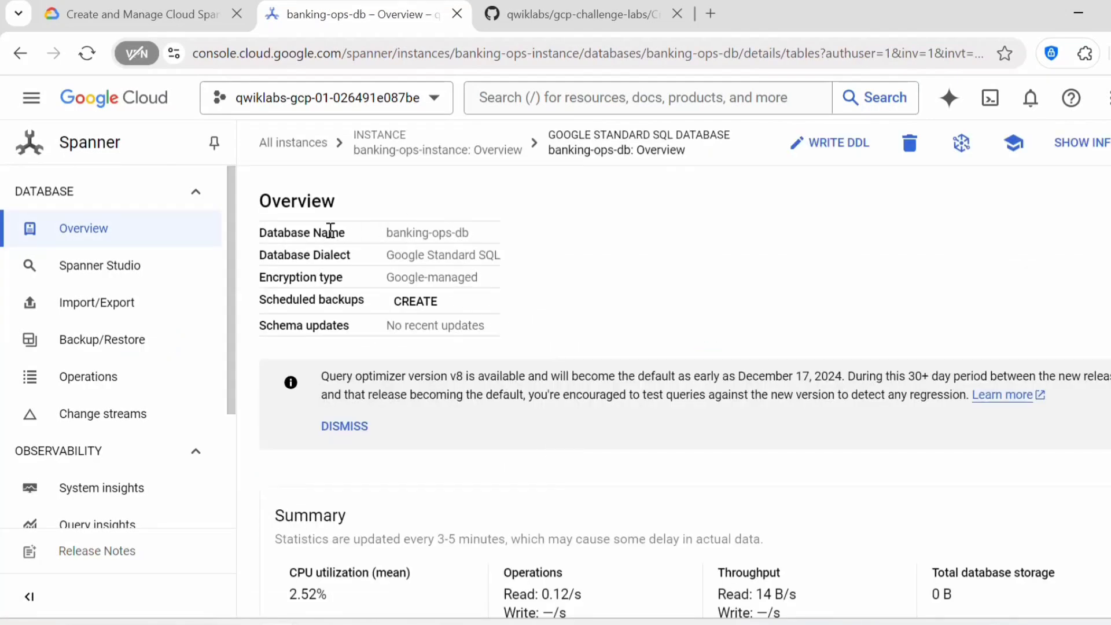
scroll(561, 337, down, 3)
scroll(593, 372, up, 3)
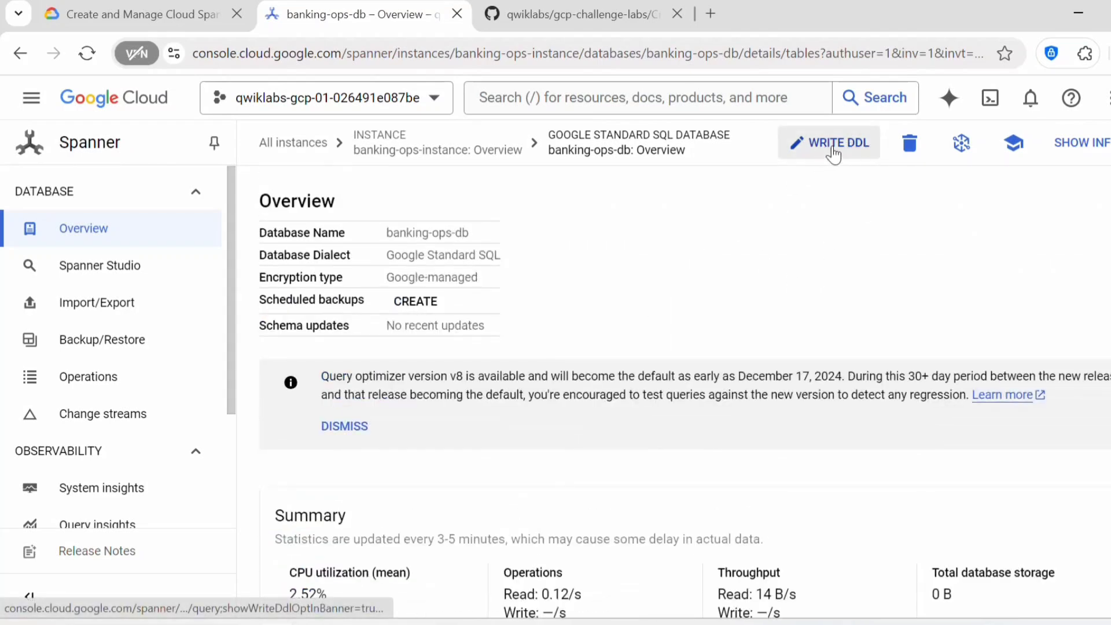
click(833, 151)
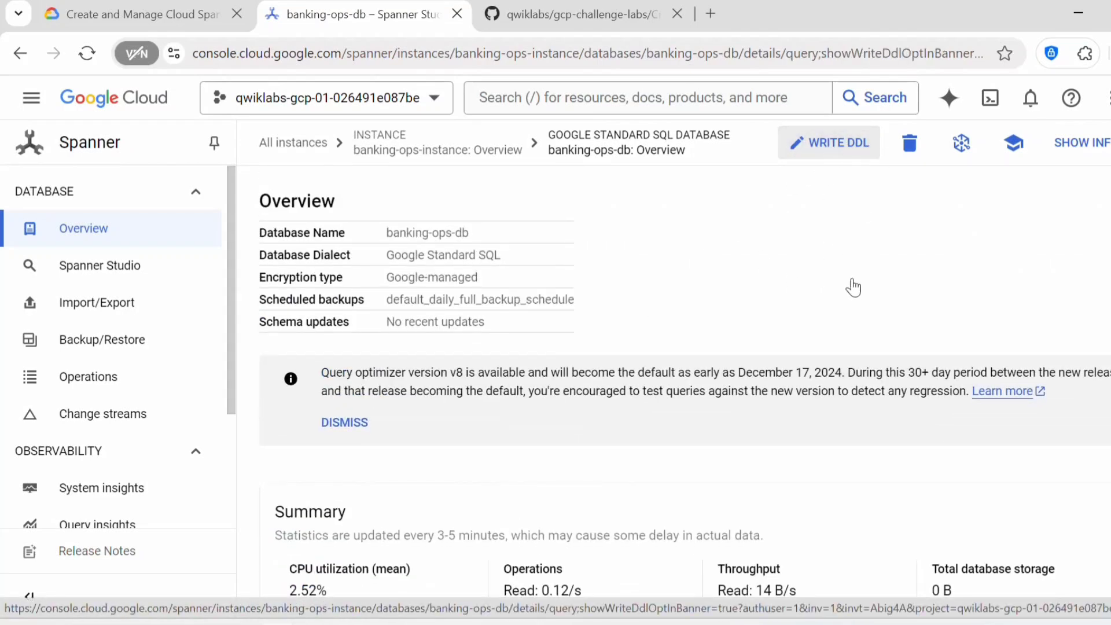
click(602, 377)
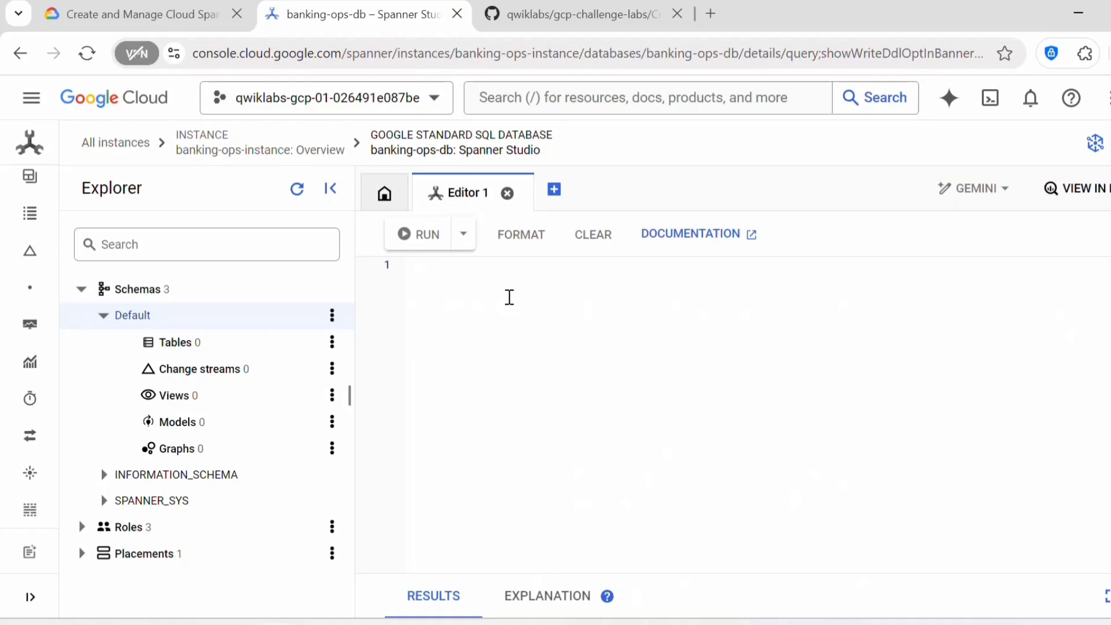
Examine the CREATE TABLE statements in the GitHub guide and compare them with the lab's Task 3 table definitions
click(521, 17)
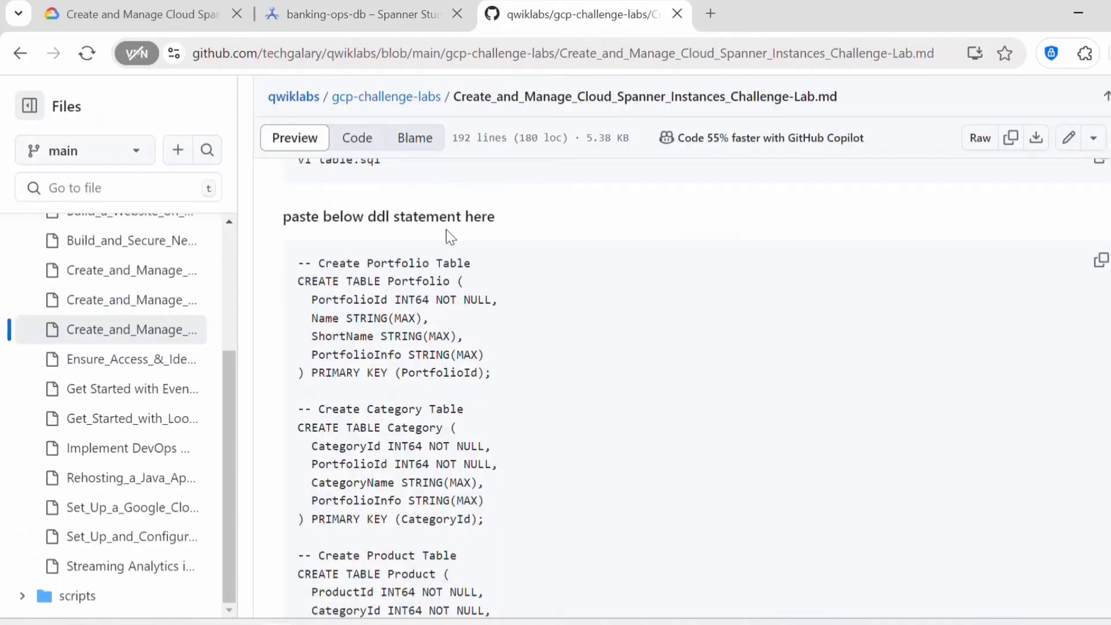
drag(297, 262, 407, 377)
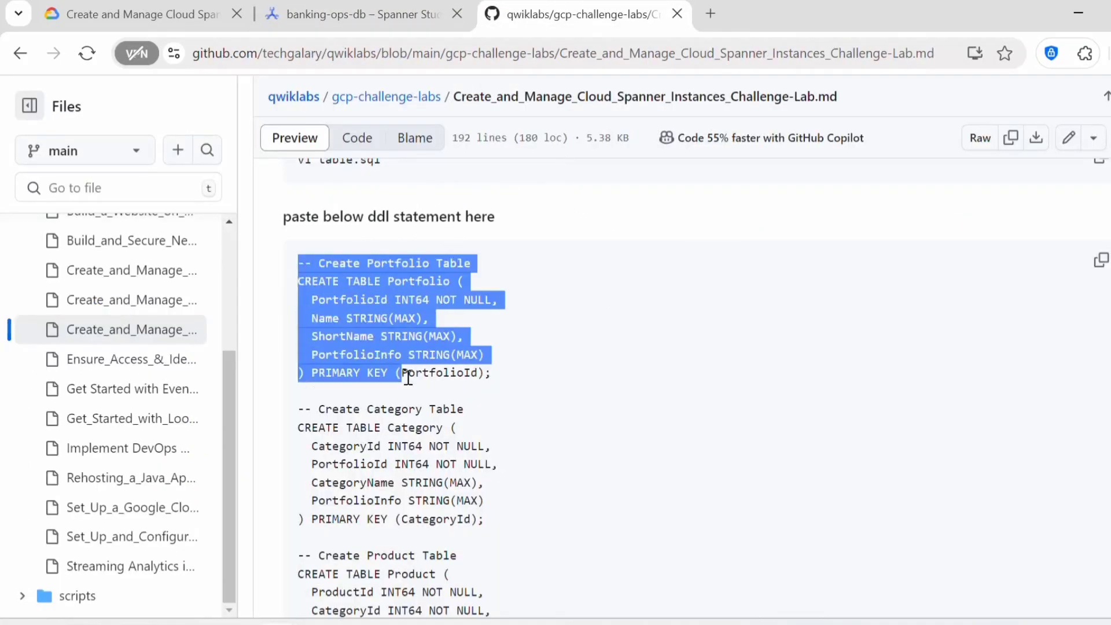
click(376, 310)
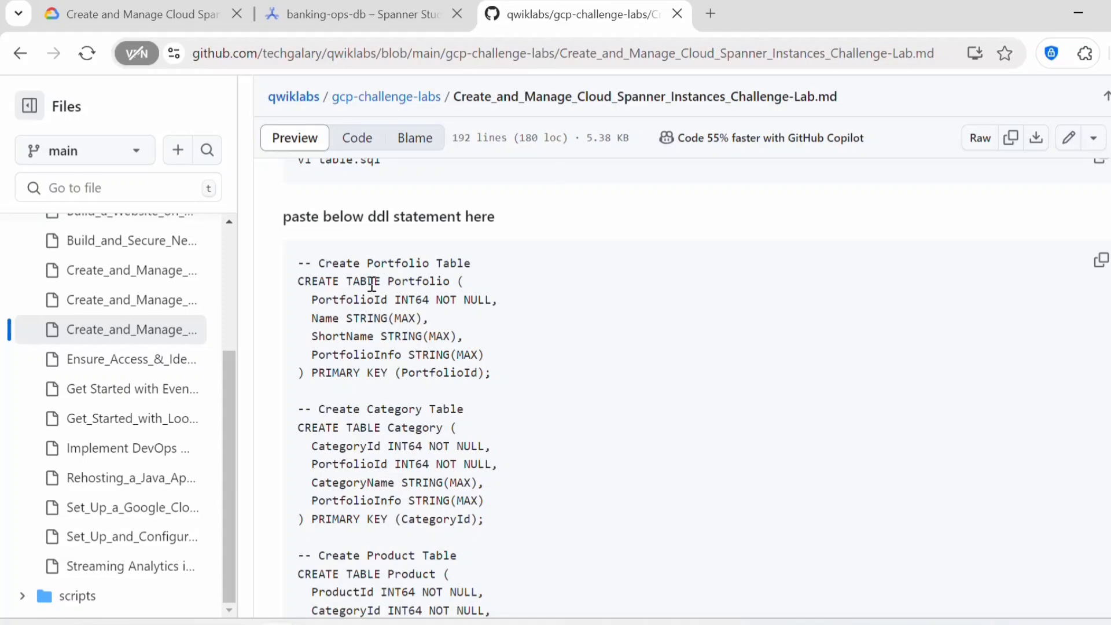
double_click(393, 281)
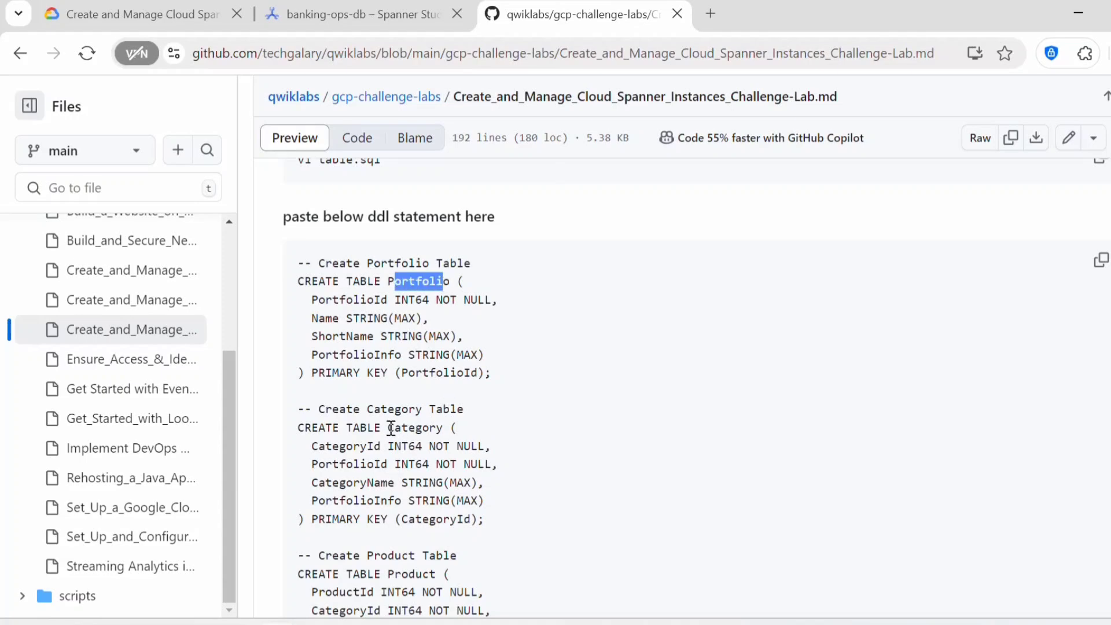
drag(387, 428, 429, 427)
scroll(431, 434, down, 3)
drag(387, 388, 346, 301)
scroll(427, 394, down, 3)
key(ctrl+1)
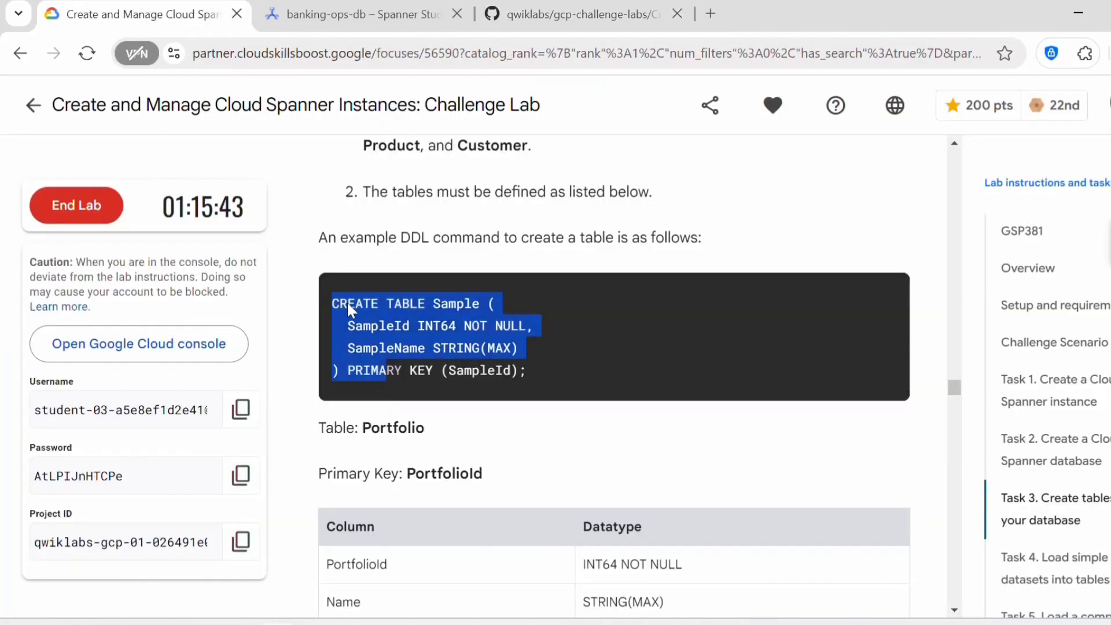
scroll(428, 322, down, 3)
Copy the guide's DDL for the Portfolio, Category, Product and Customer tables into the banking-ops-db query editor
key(ctrl+3)
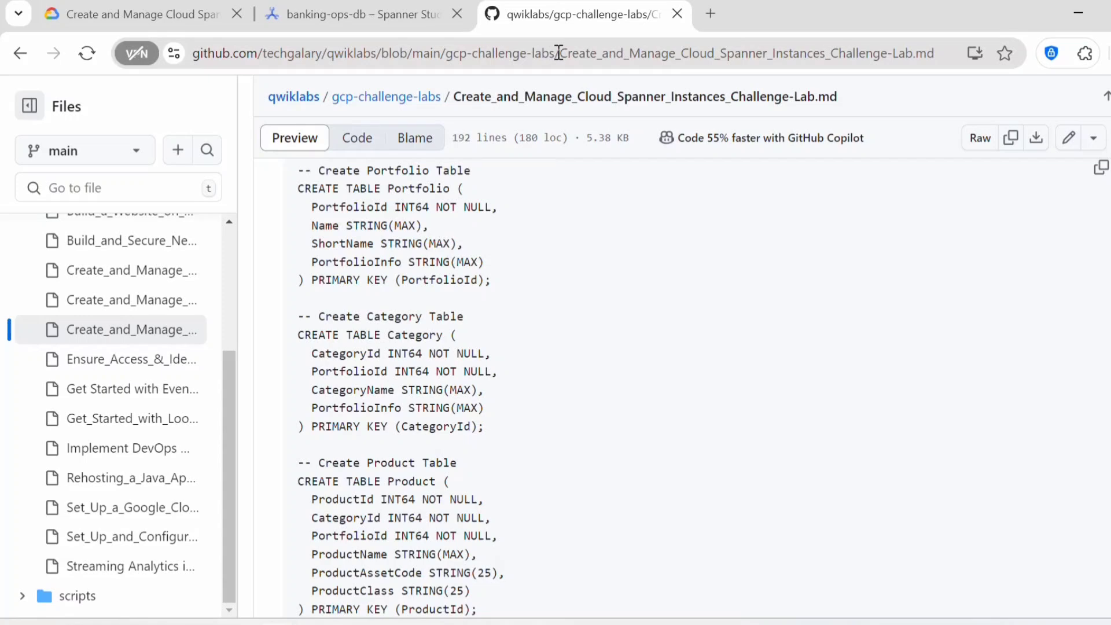
click(1101, 167)
click(290, 11)
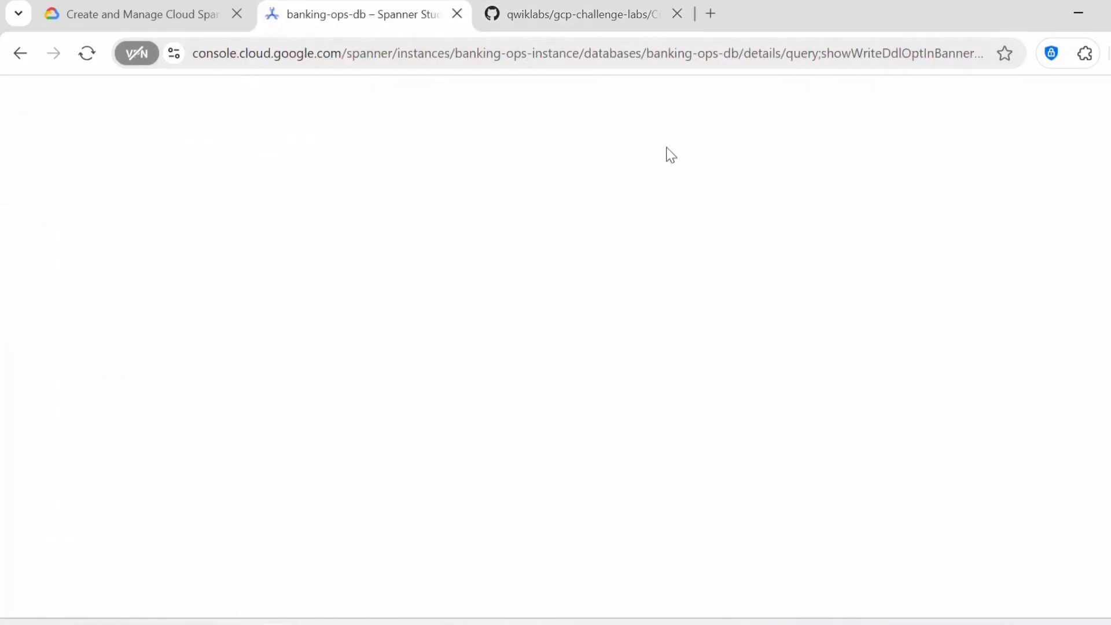
click(572, 285)
key(ctrl+v)
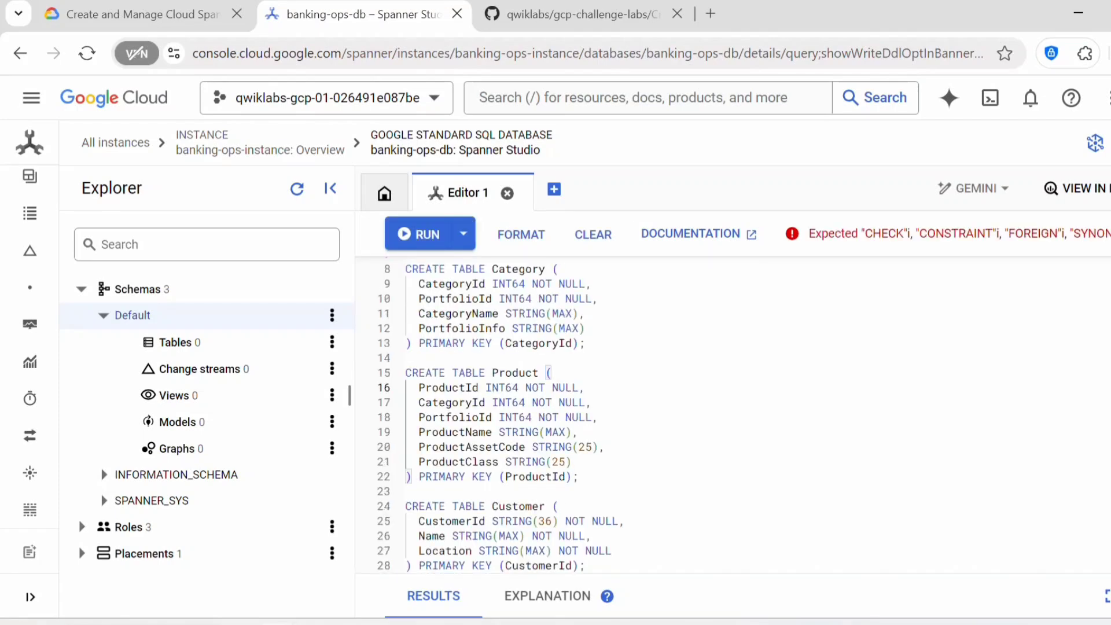
scroll(579, 404, up, 3)
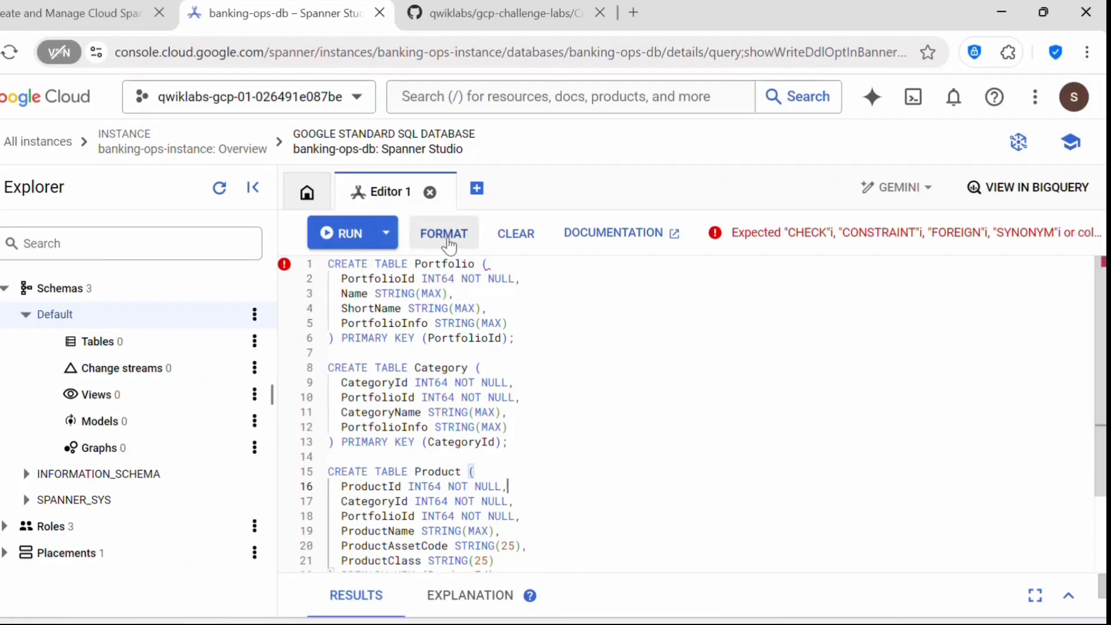
Format the DDL statements and run them to create the four tables
click(443, 233)
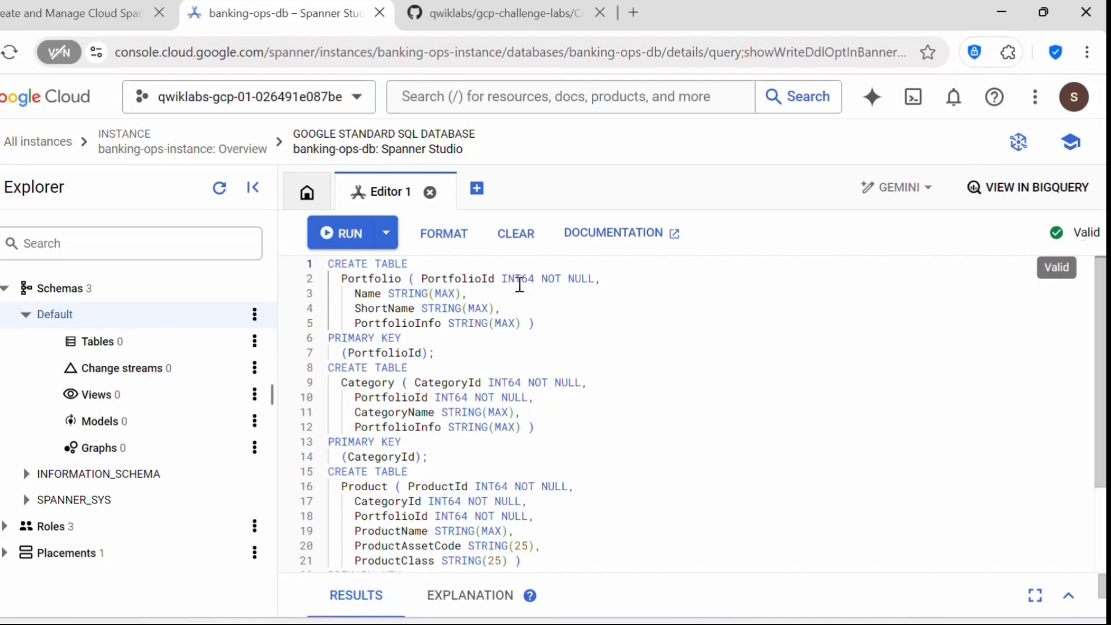
scroll(462, 421, down, 2)
click(342, 234)
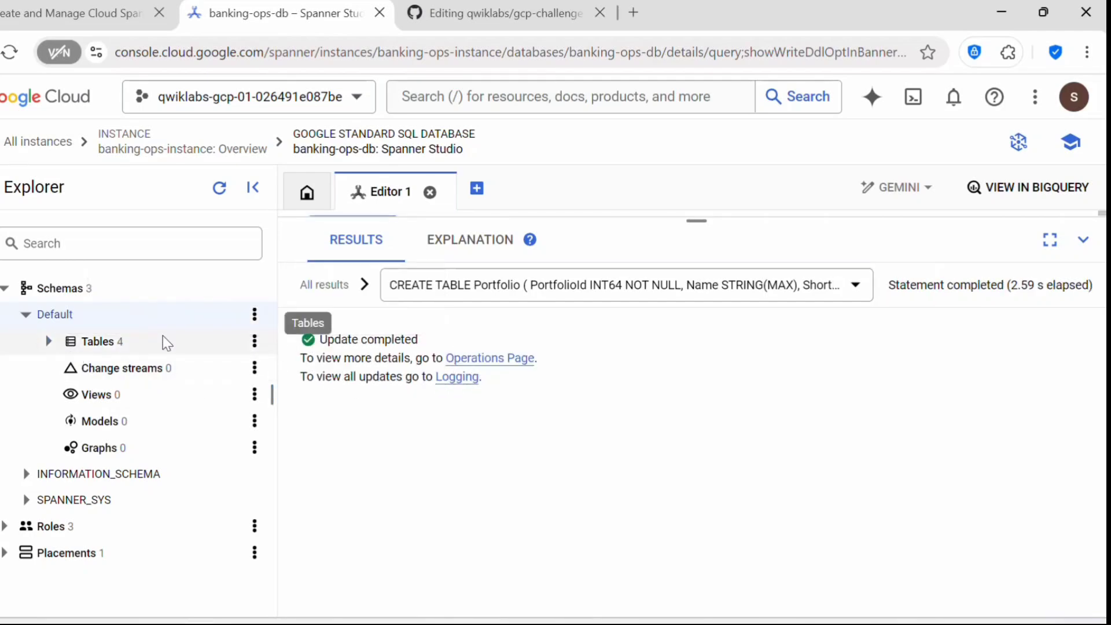
Inspect the columns, keys and indexes groups of the Category, Customer, Portfolio and Product tables in the schema tree
click(49, 341)
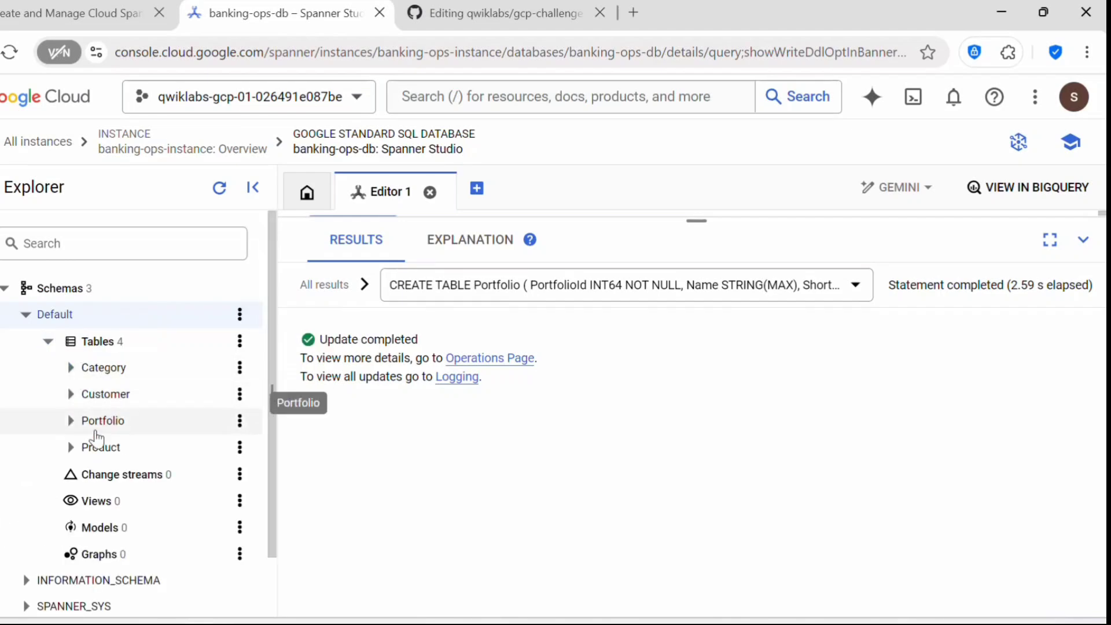
click(71, 367)
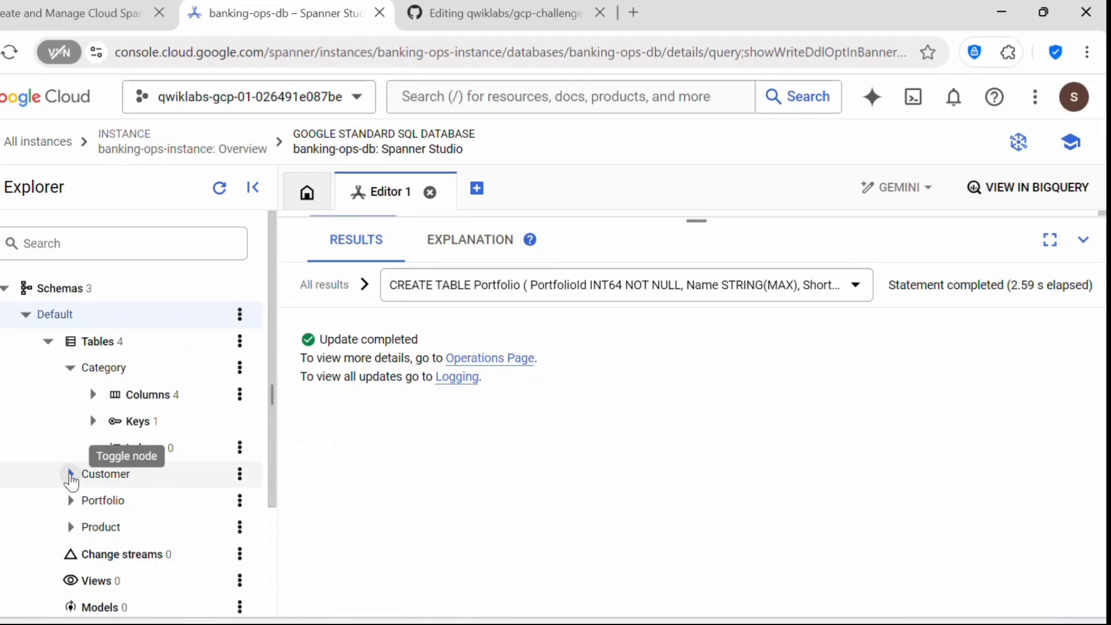
click(71, 474)
scroll(159, 442, down, 2)
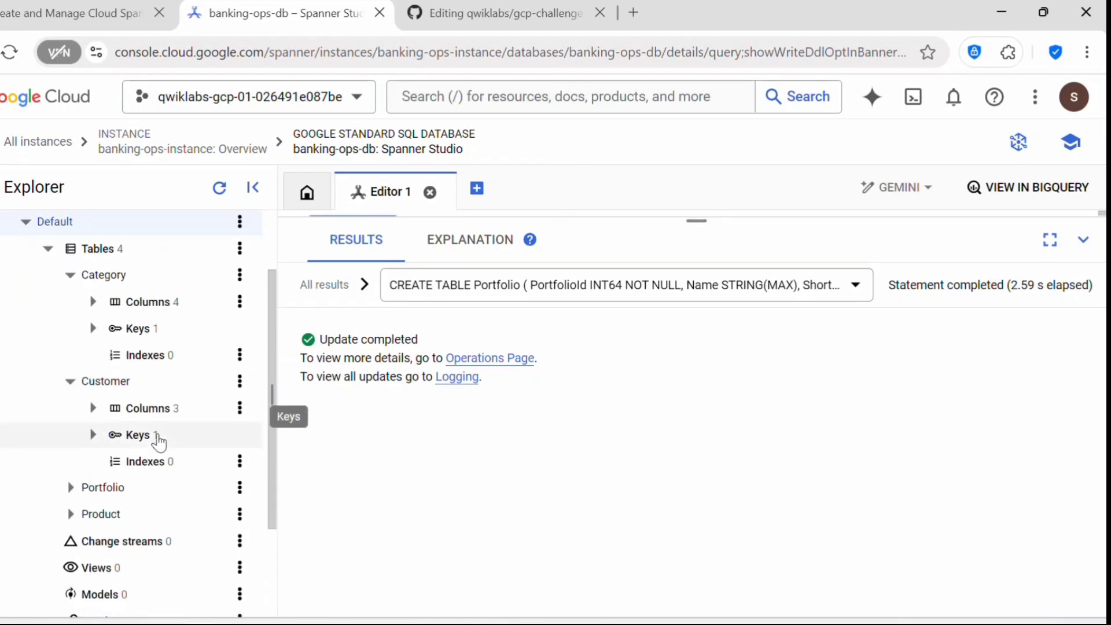
scroll(103, 474, down, 2)
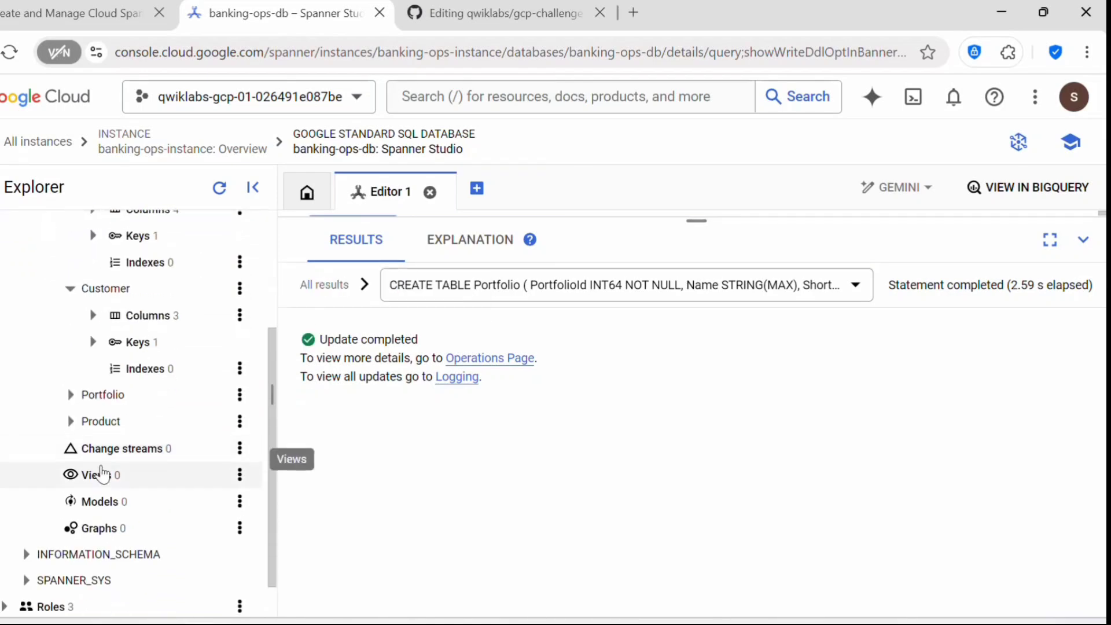
click(70, 394)
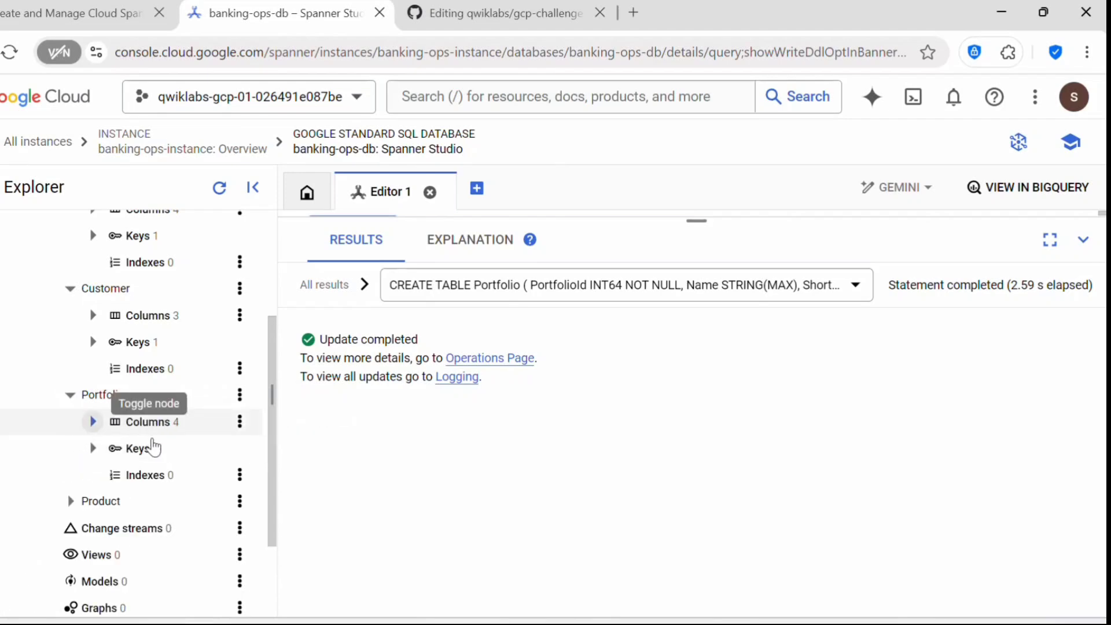
click(71, 501)
scroll(130, 382, up, 4)
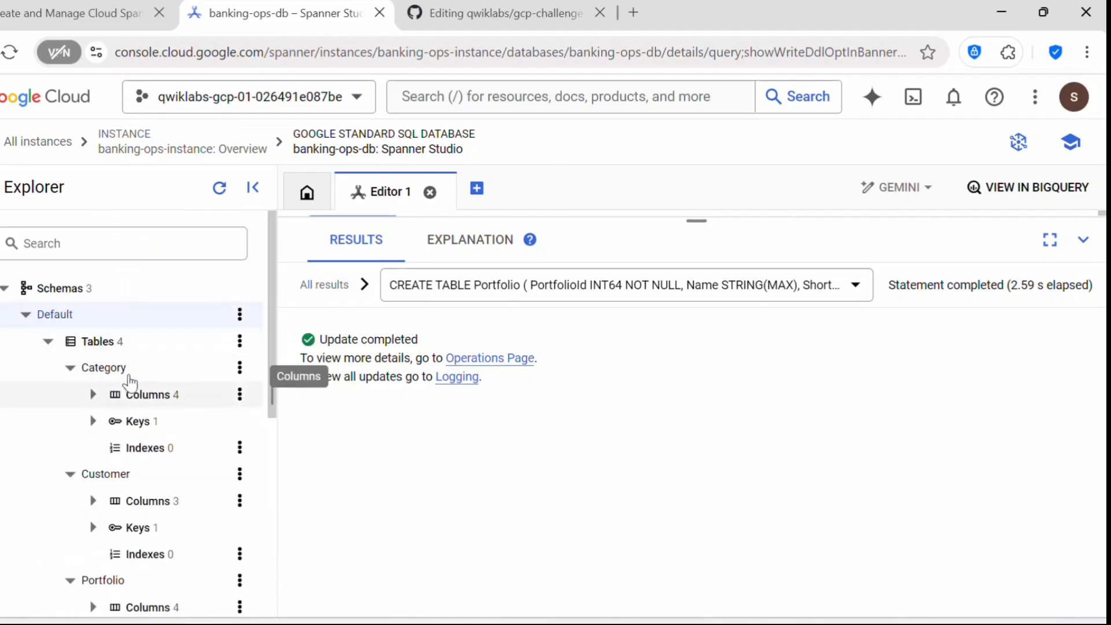
click(129, 394)
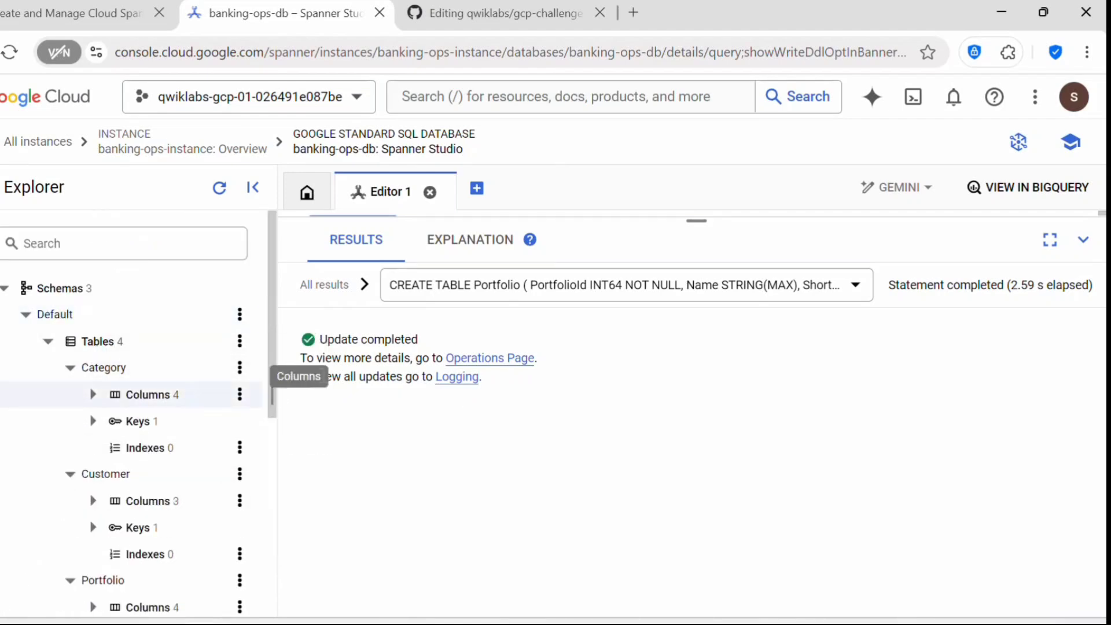
Look up Task 4 in the lab instructions, then return to Spanner Studio and close the finished SQL editor
click(96, 7)
scroll(667, 321, down, 10)
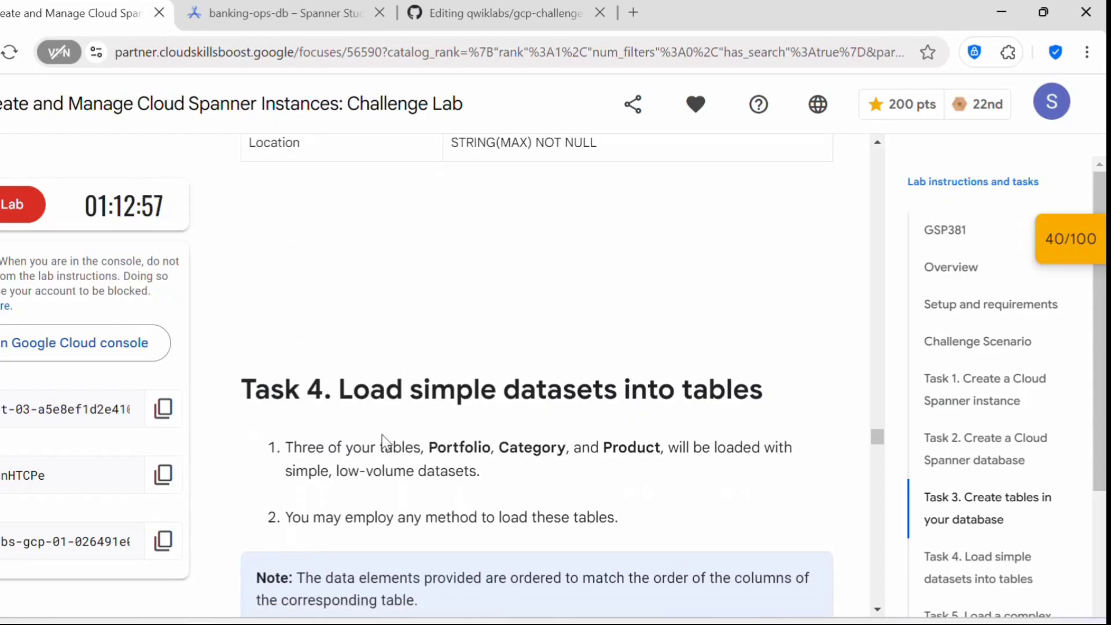
click(282, 14)
click(429, 192)
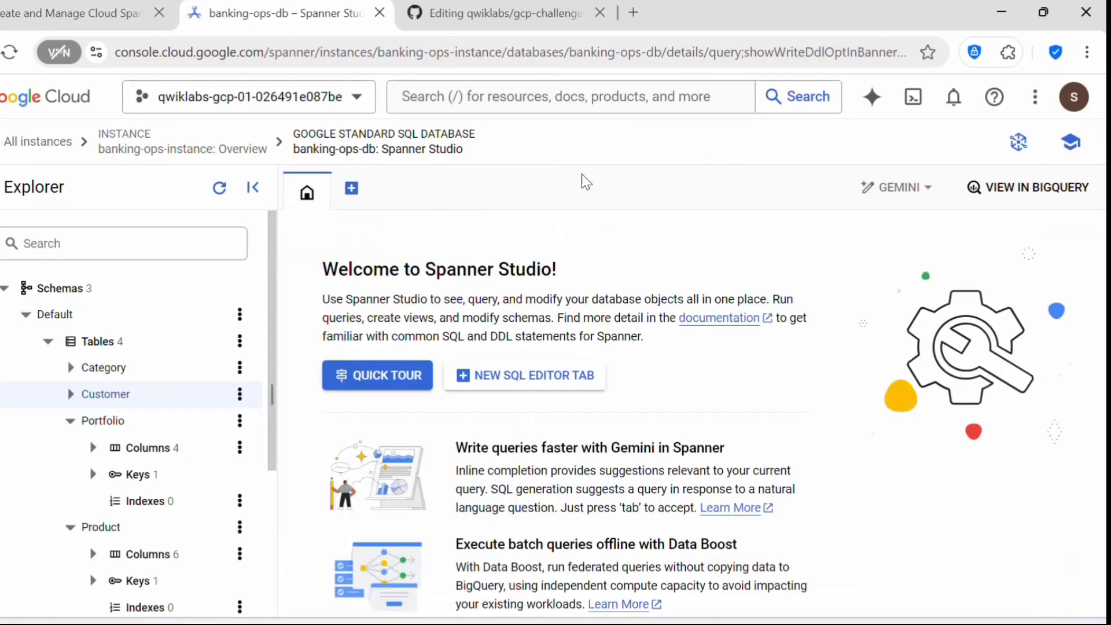
Collapse the Product table's details and expand the Category table to view its columns
click(49, 341)
click(143, 343)
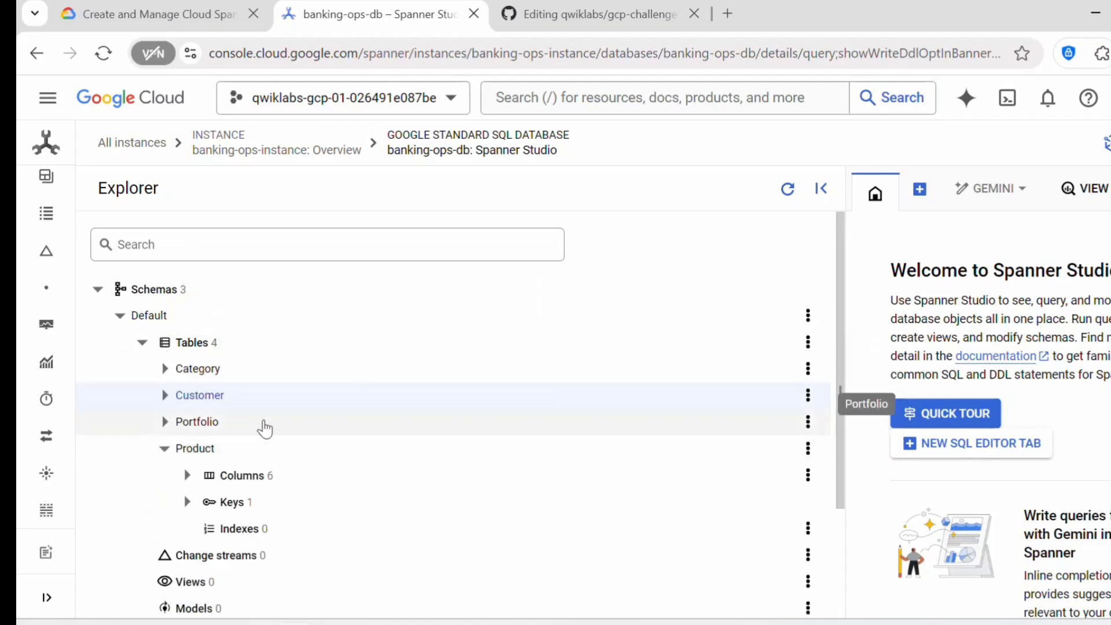
click(164, 449)
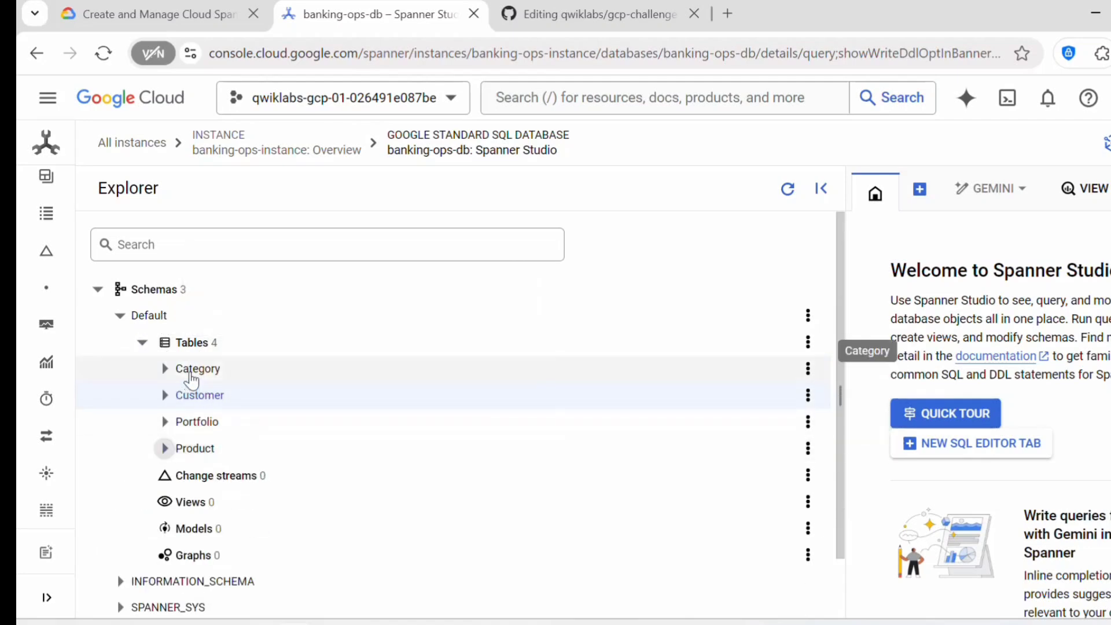
click(245, 374)
click(243, 395)
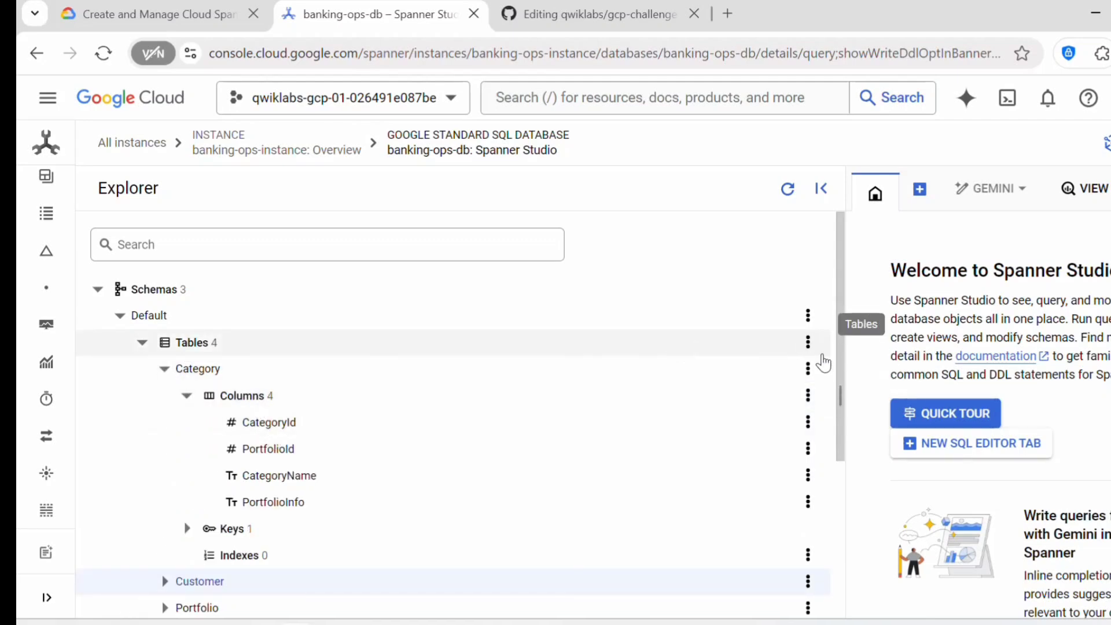
Open a data preview query for the Category table and view its explanation pane
click(808, 368)
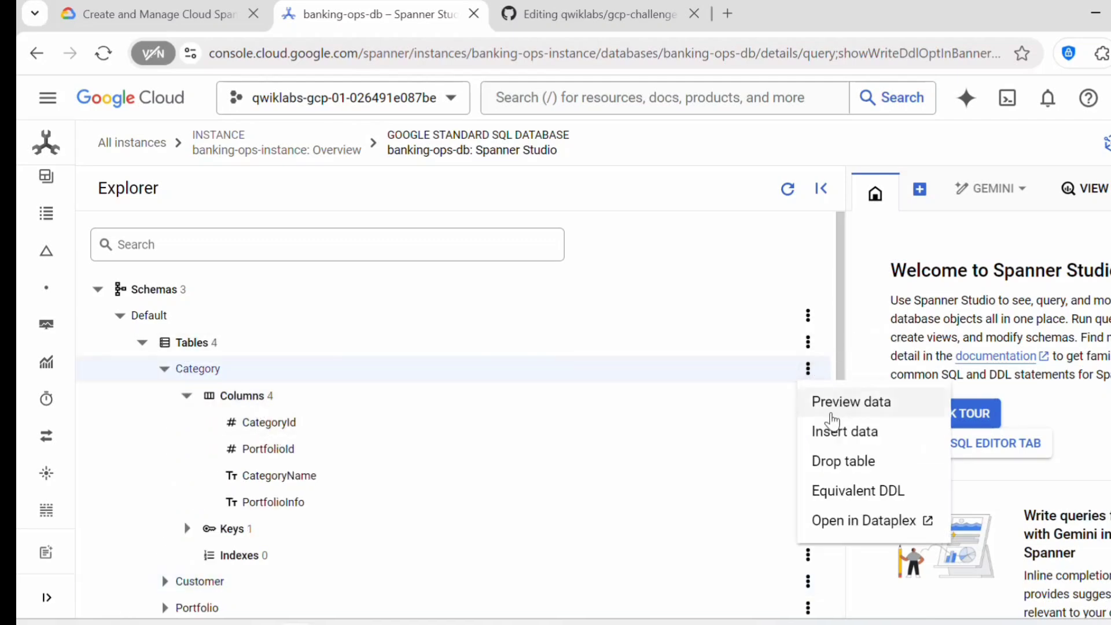
click(835, 407)
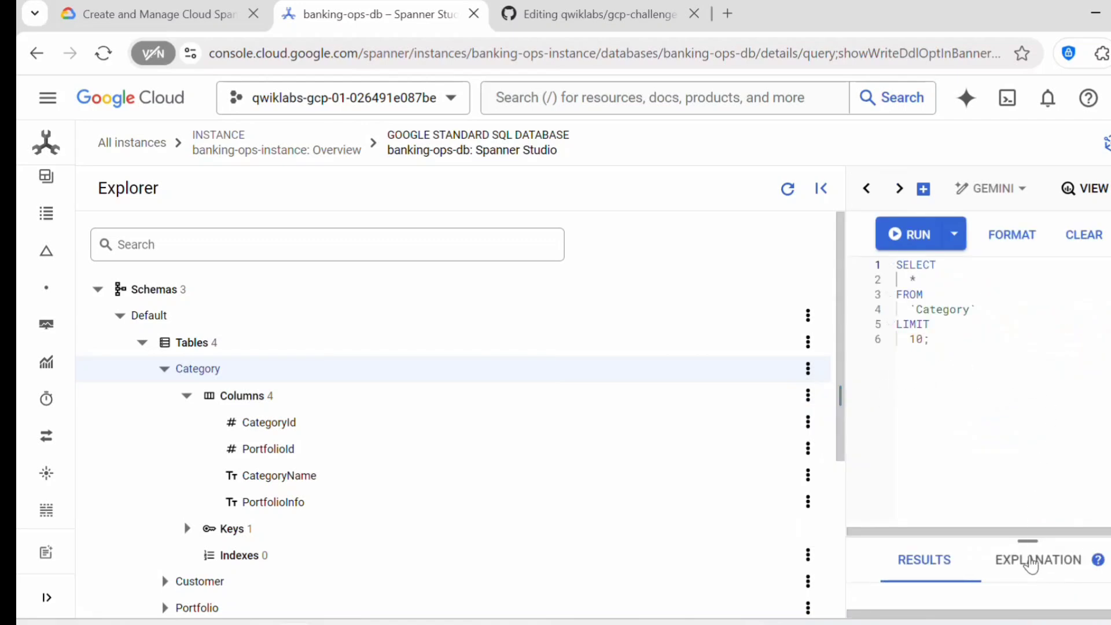
click(1039, 561)
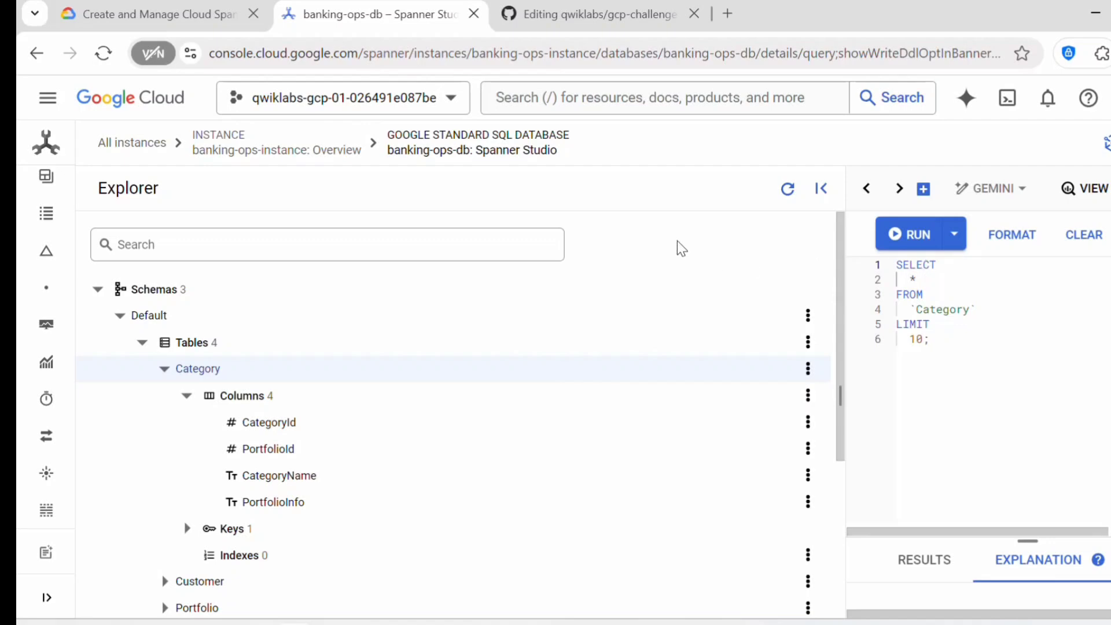
Read Task 4 in the lab instructions, including the example INSERT command and the rows listed for the Portfolio table
click(209, 19)
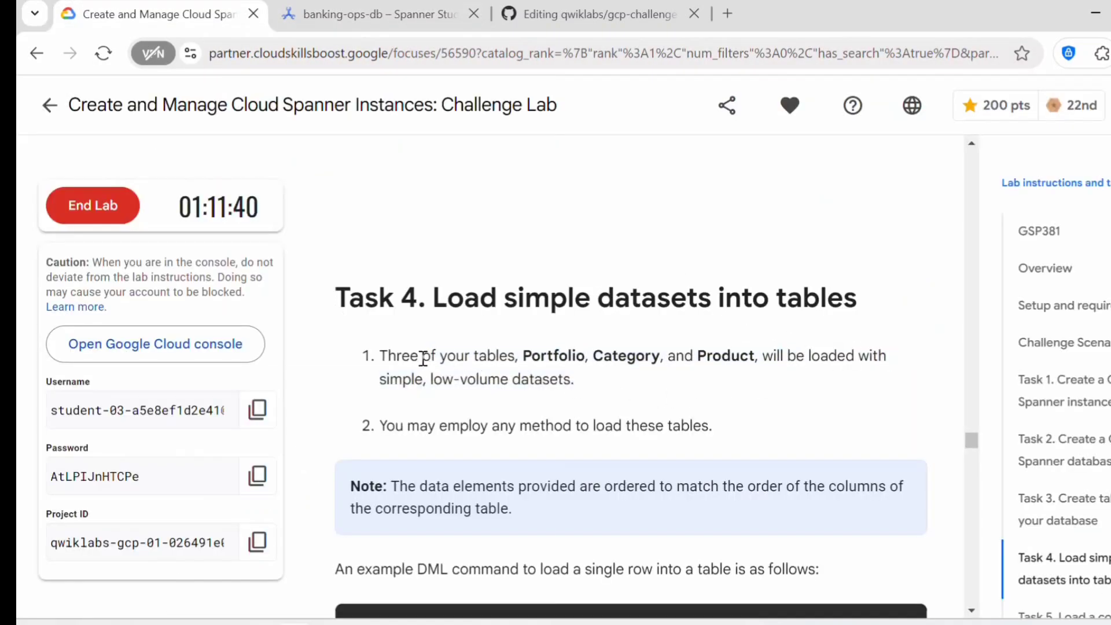
drag(496, 357, 632, 358)
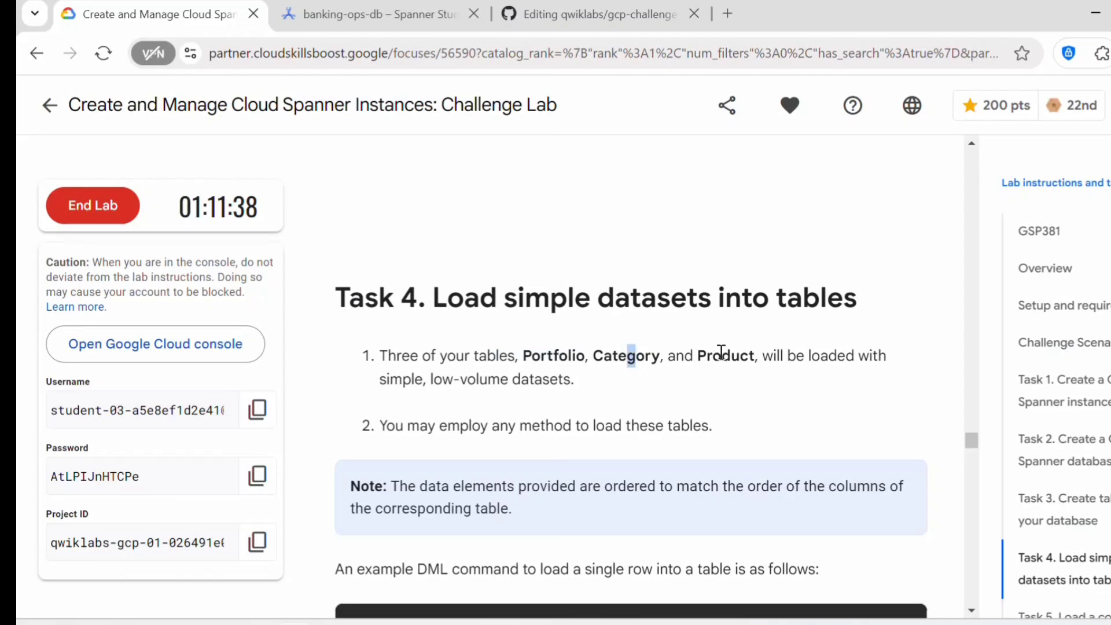
scroll(818, 382, down, 2)
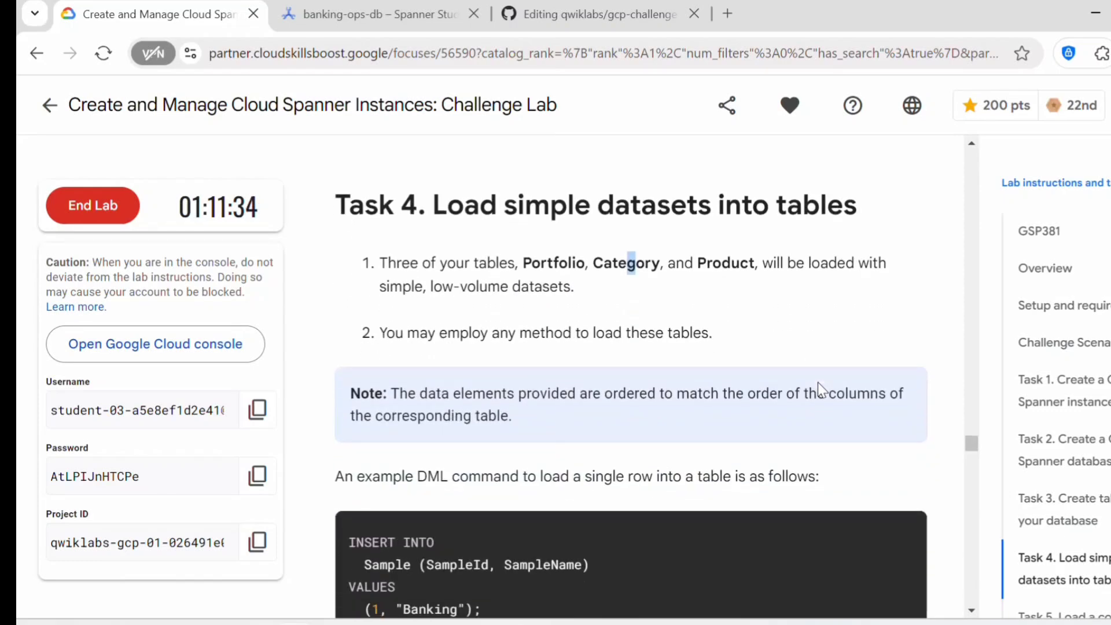
scroll(817, 382, down, 8)
scroll(815, 384, up, 2)
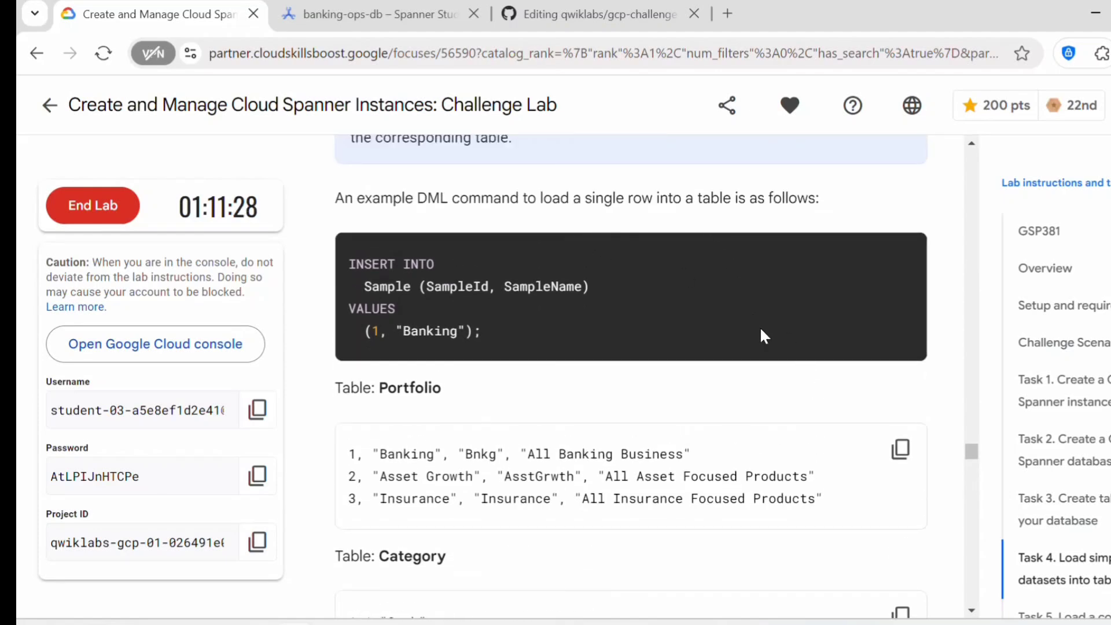
scroll(760, 330, down, 4)
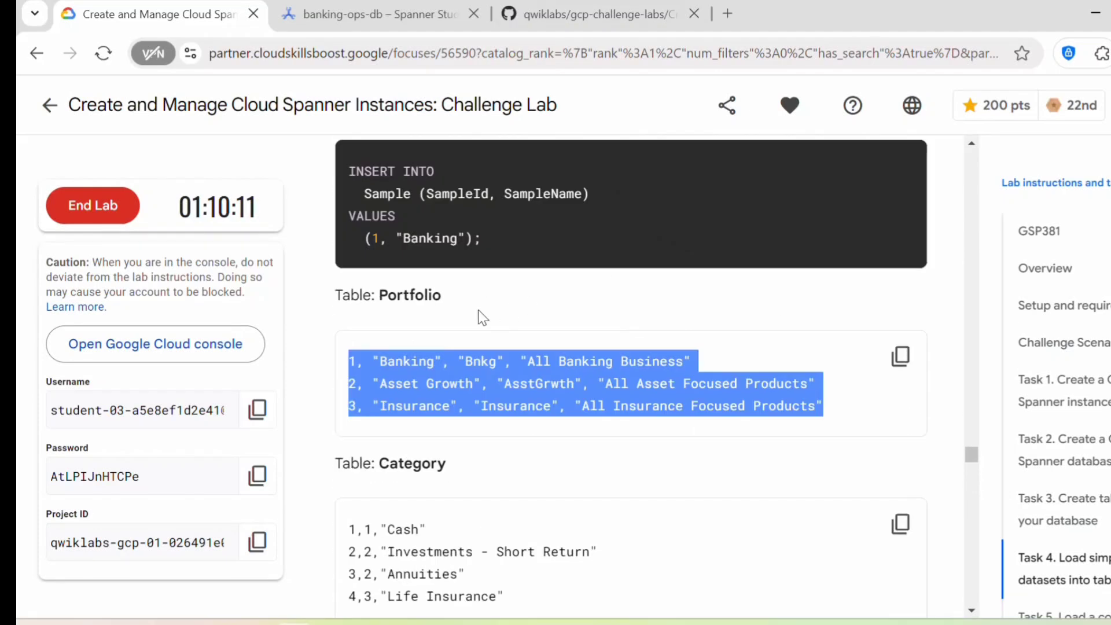
click(460, 295)
drag(461, 297, 379, 296)
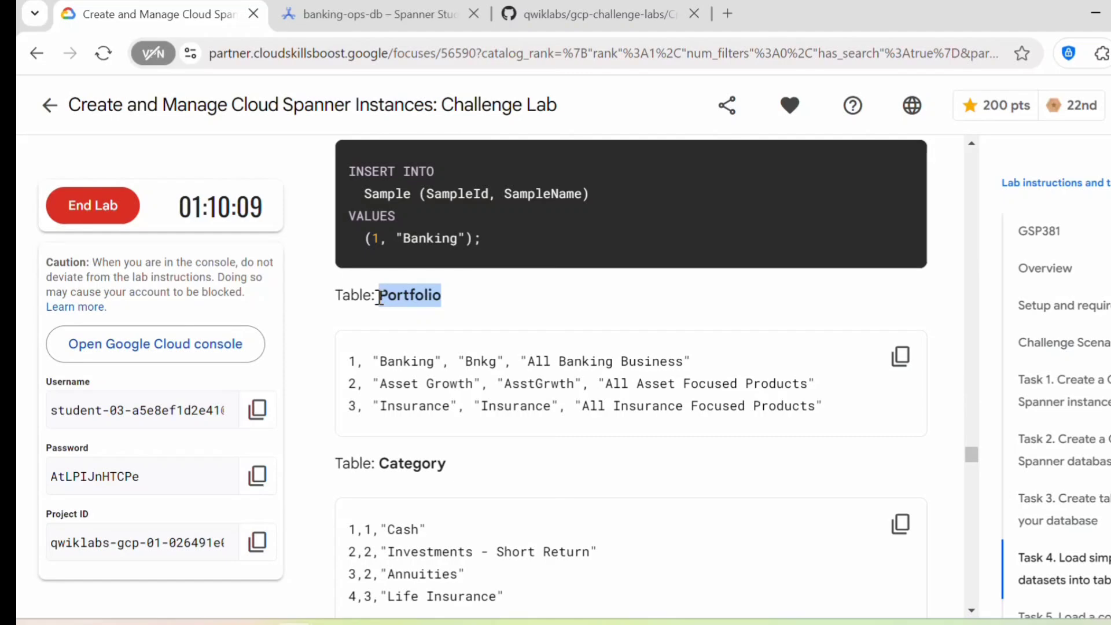
drag(821, 398, 349, 371)
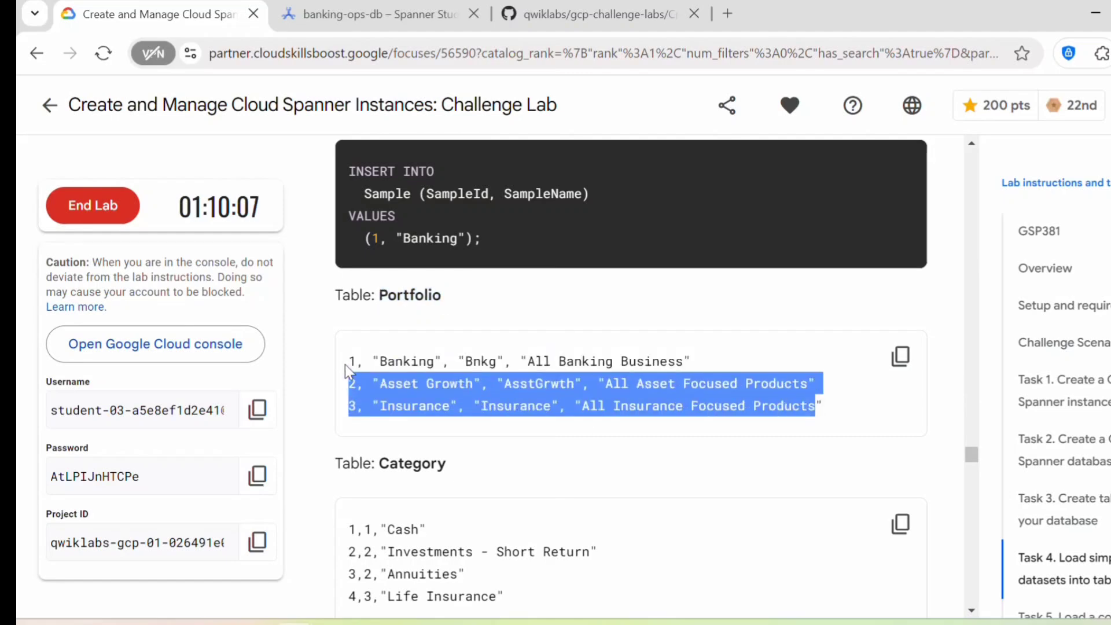
click(535, 350)
Switch to the GitHub lab guide and copy the INSERT INTO Portfolio snippet under Load Data into the Portfolio Table
key(ctrl+3)
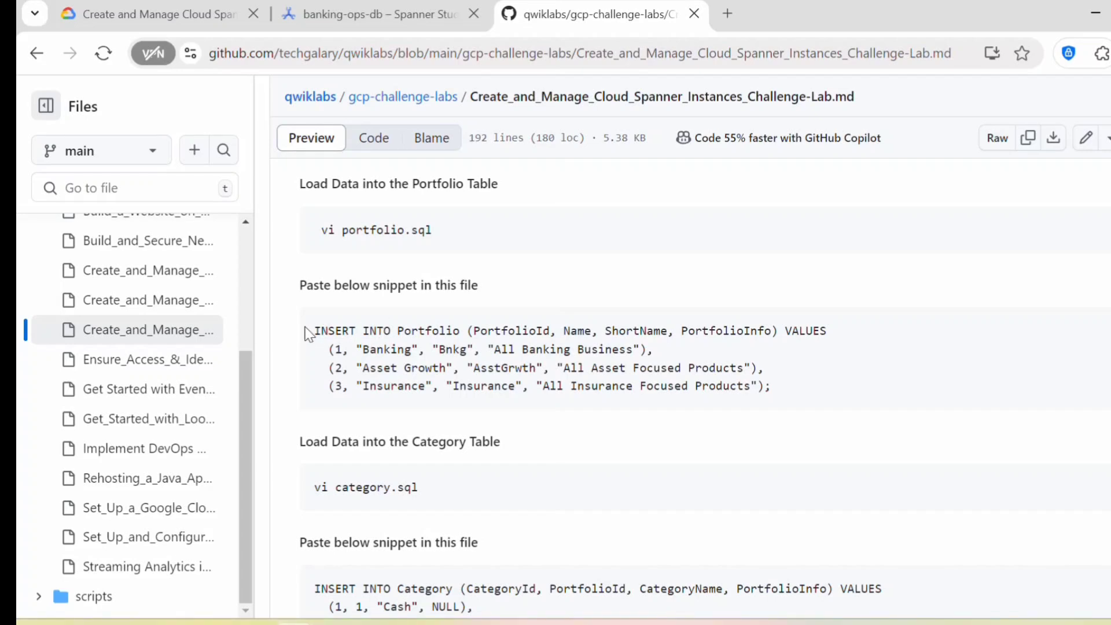
drag(306, 332, 367, 331)
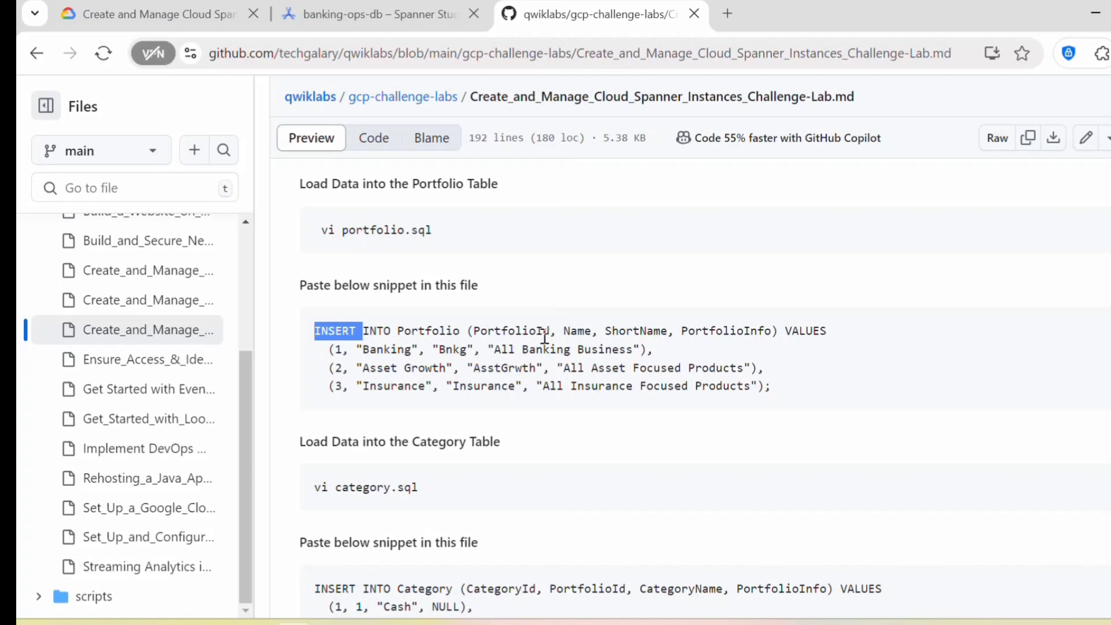
double_click(443, 331)
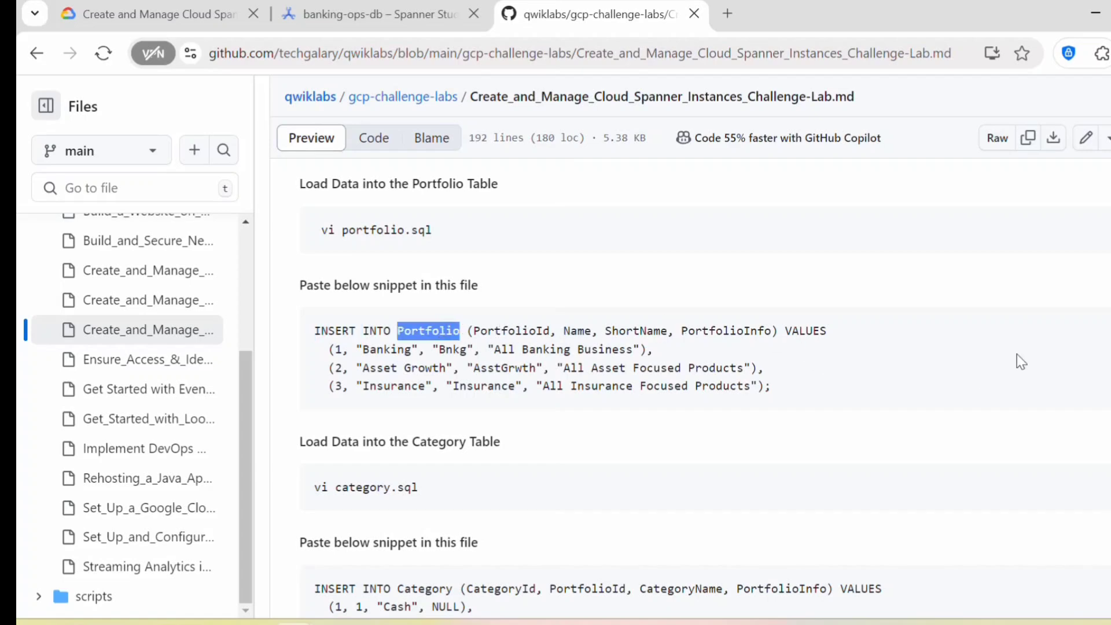
click(997, 331)
click(1096, 328)
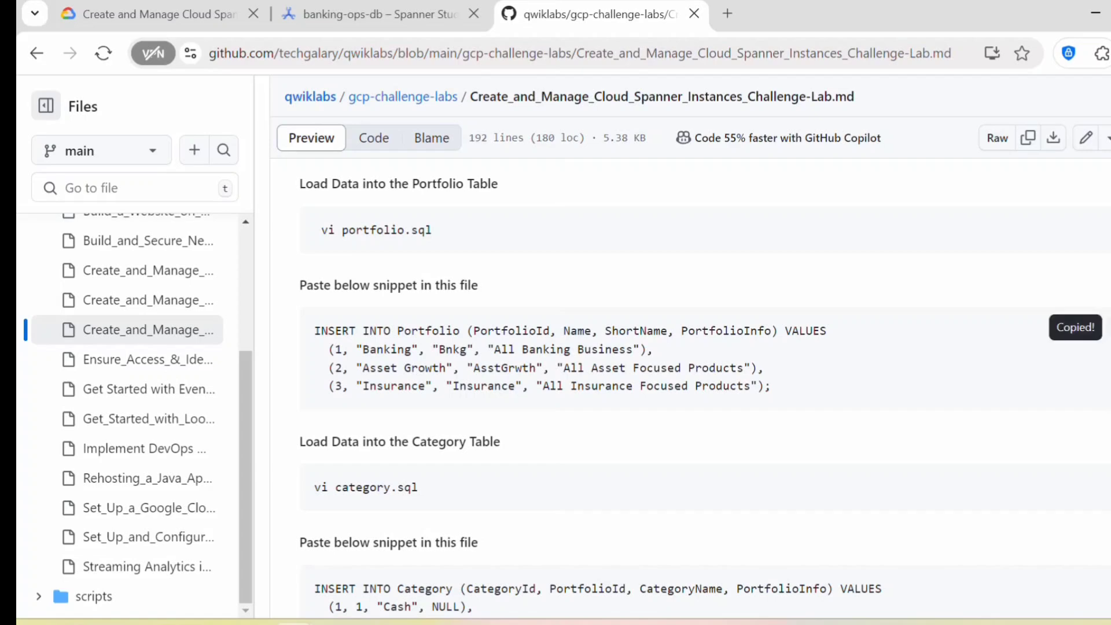
Paste the Portfolio INSERT statement into the empty Spanner Studio editor, format it and run it
click(390, 14)
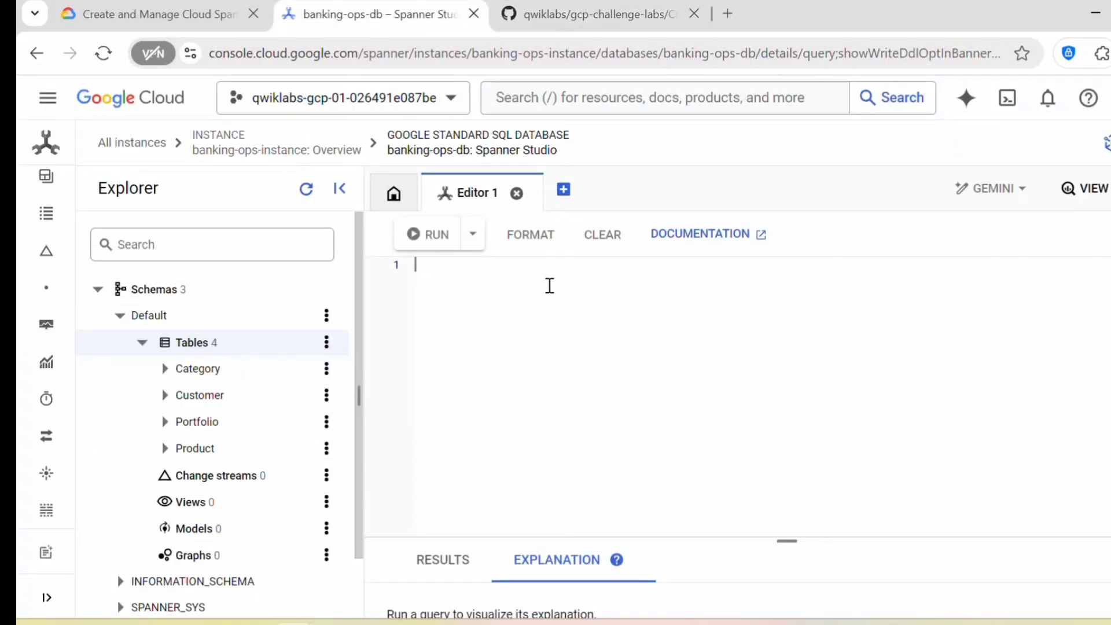
key(ctrl+v)
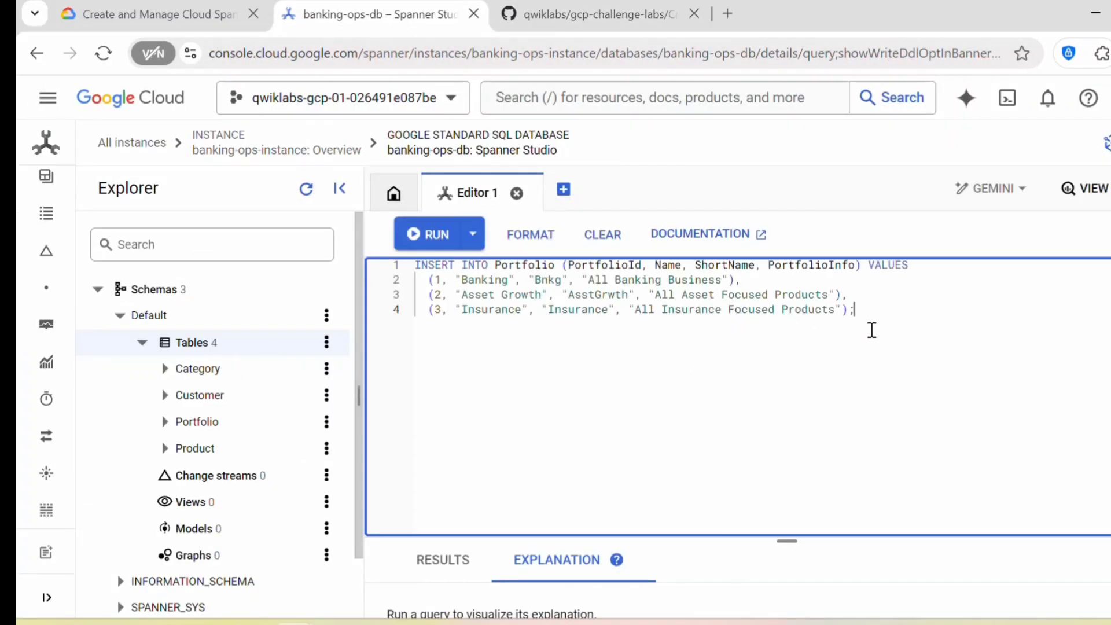
click(509, 235)
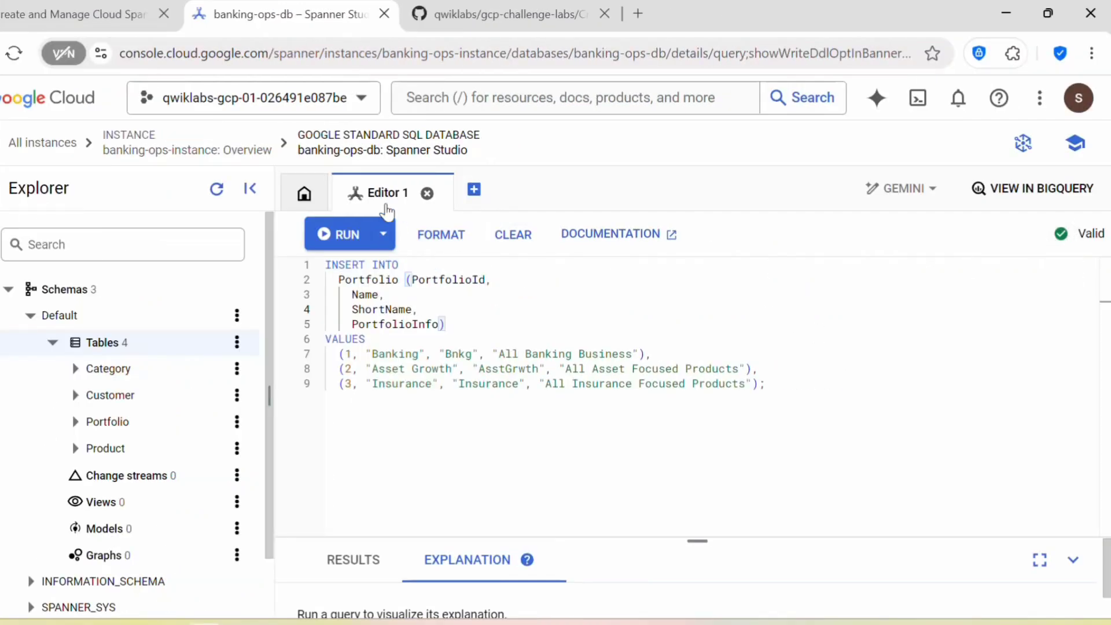
click(343, 242)
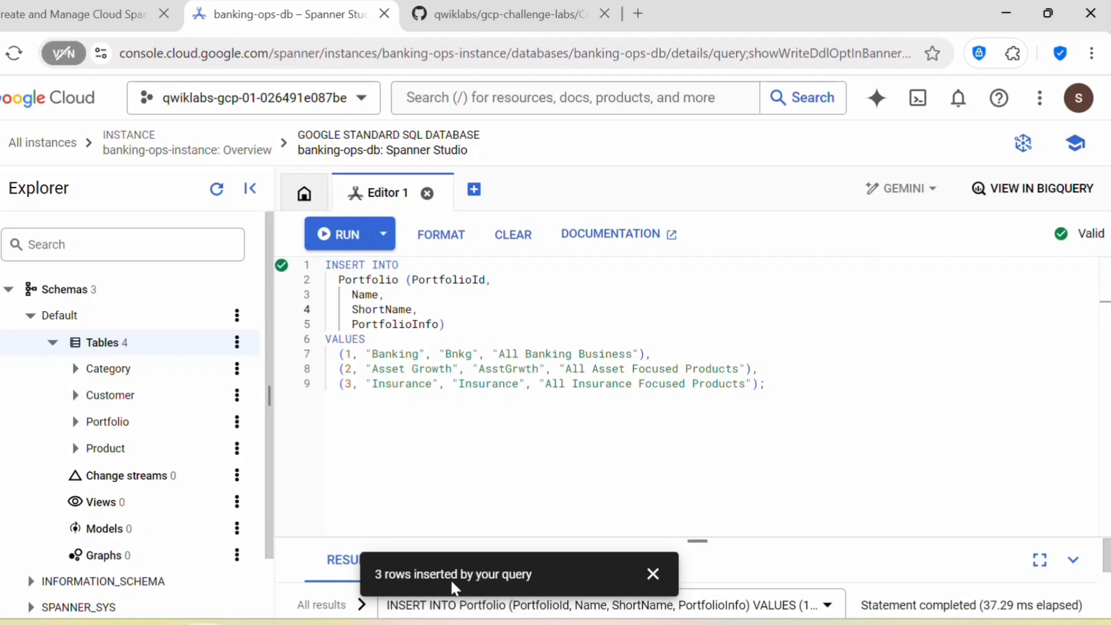
Preview the Portfolio table's data in an enlarged results area and compare it with the Portfolio rows in the lab instructions
scroll(193, 441, down, 1)
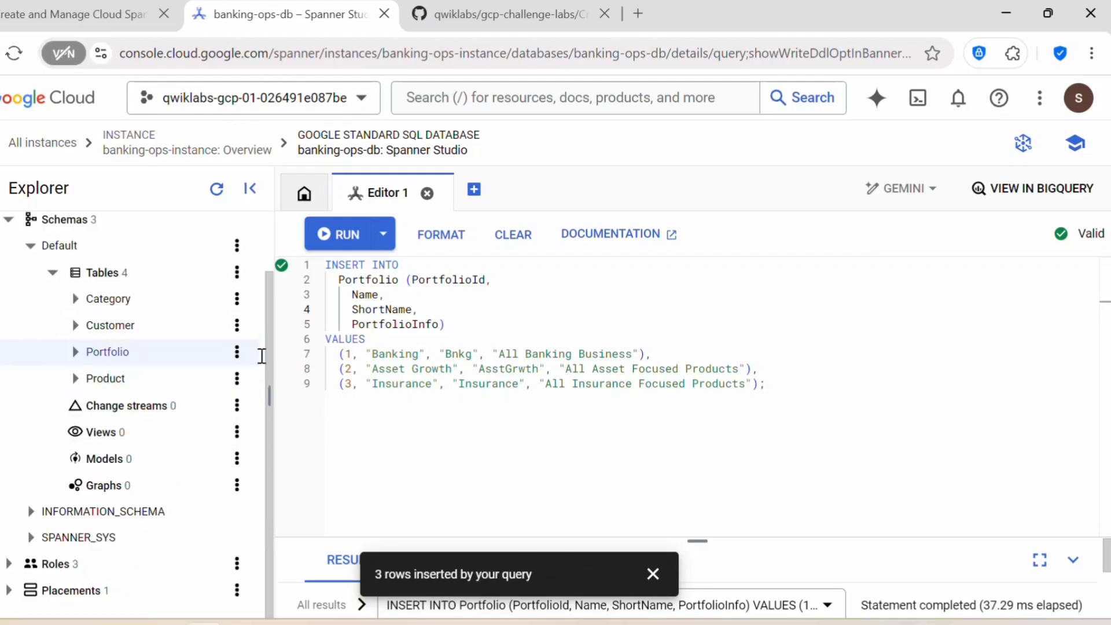
click(237, 351)
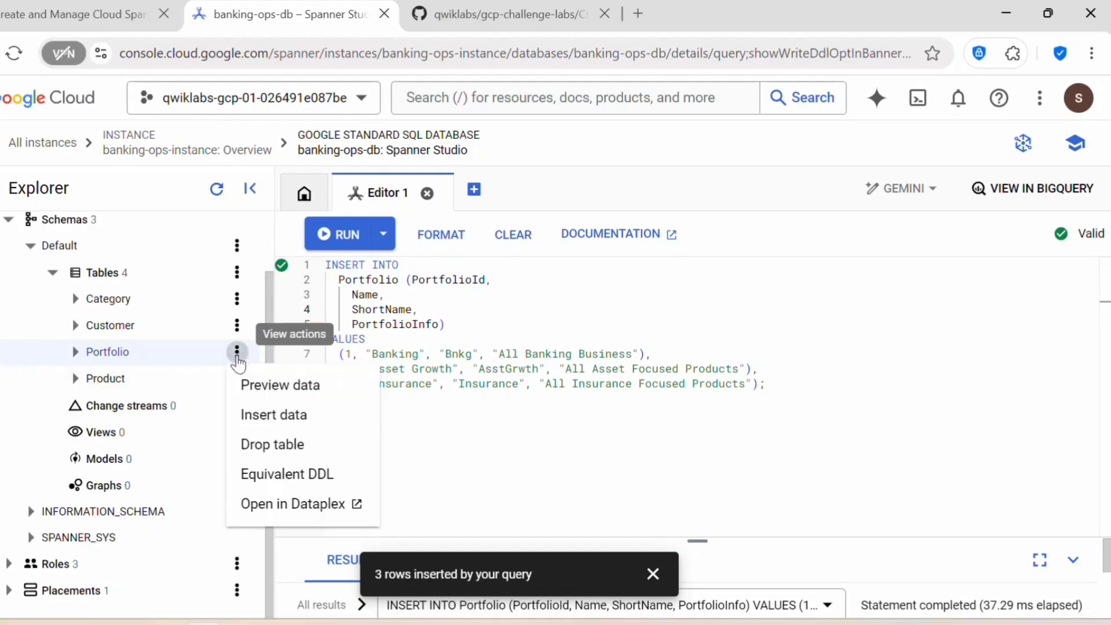
click(296, 385)
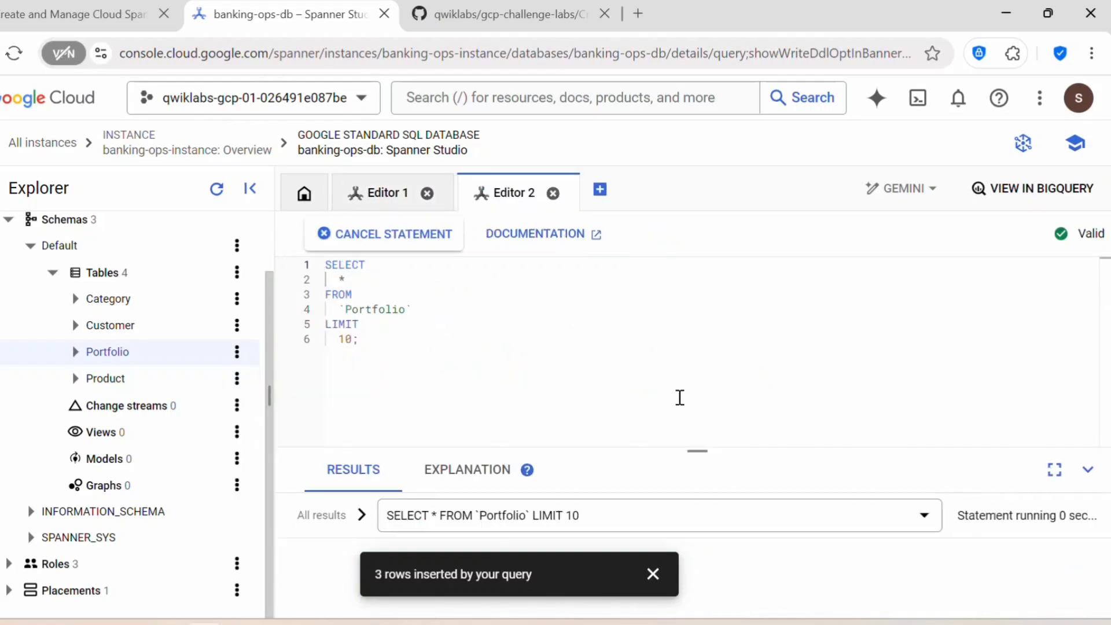
click(652, 576)
drag(697, 453, 697, 287)
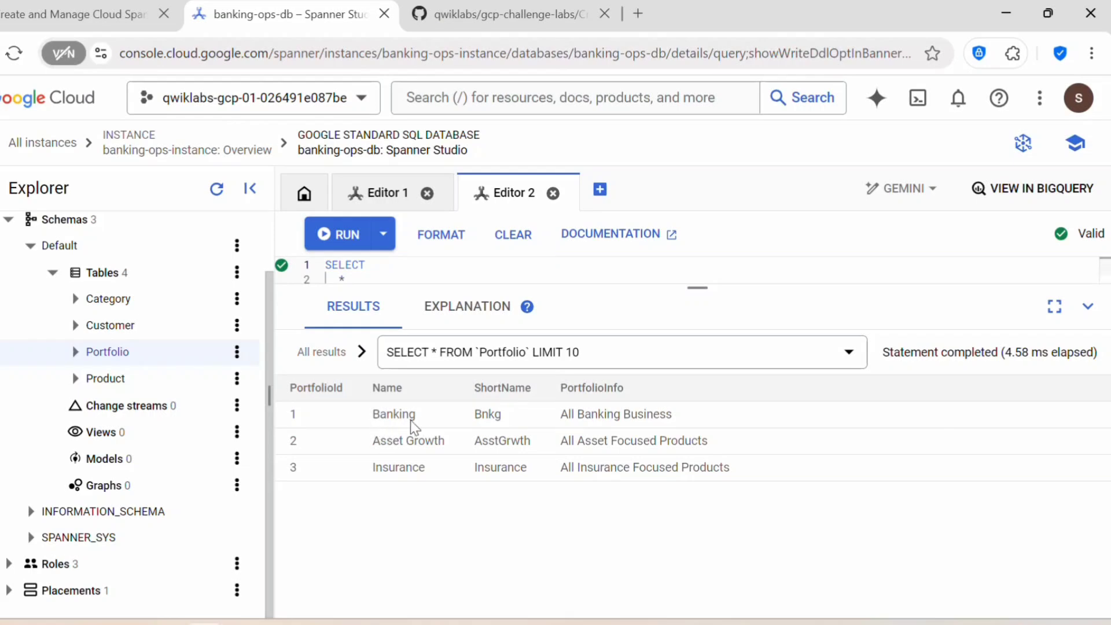
key(ctrl+1)
drag(733, 406, 258, 352)
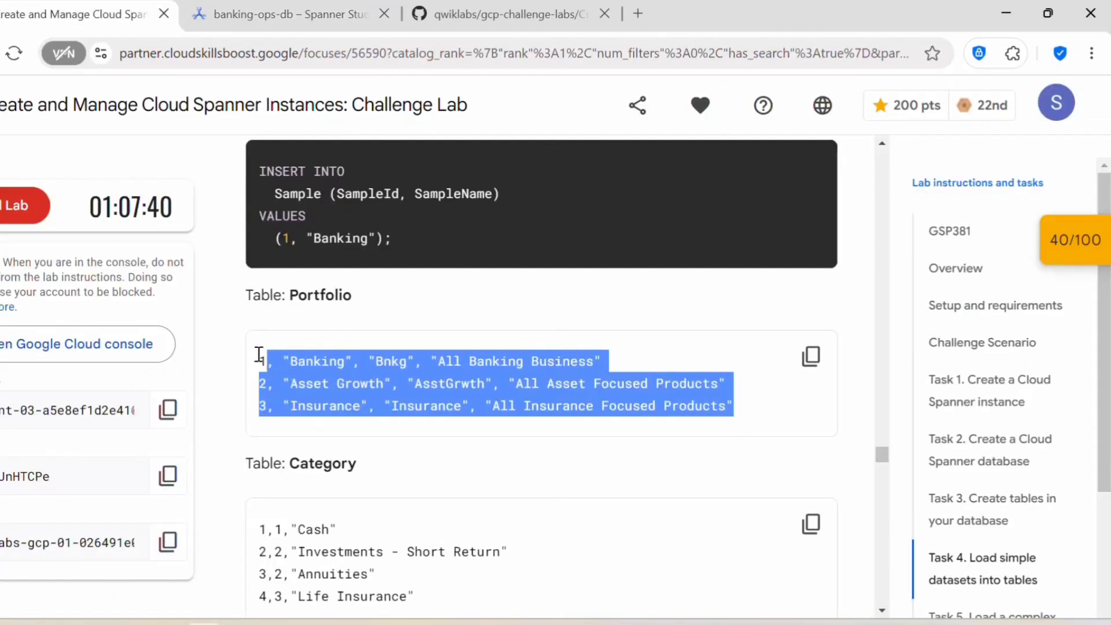
click(301, 12)
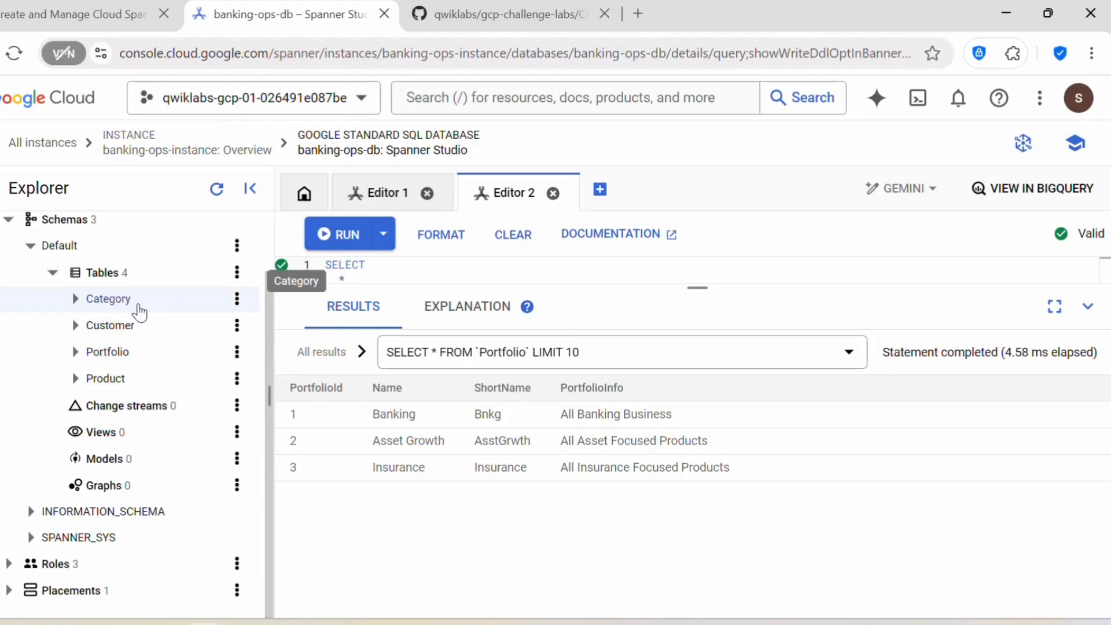
Run a data preview query limited to 10 rows on the Category table and enlarge the results area
drag(697, 288, 700, 462)
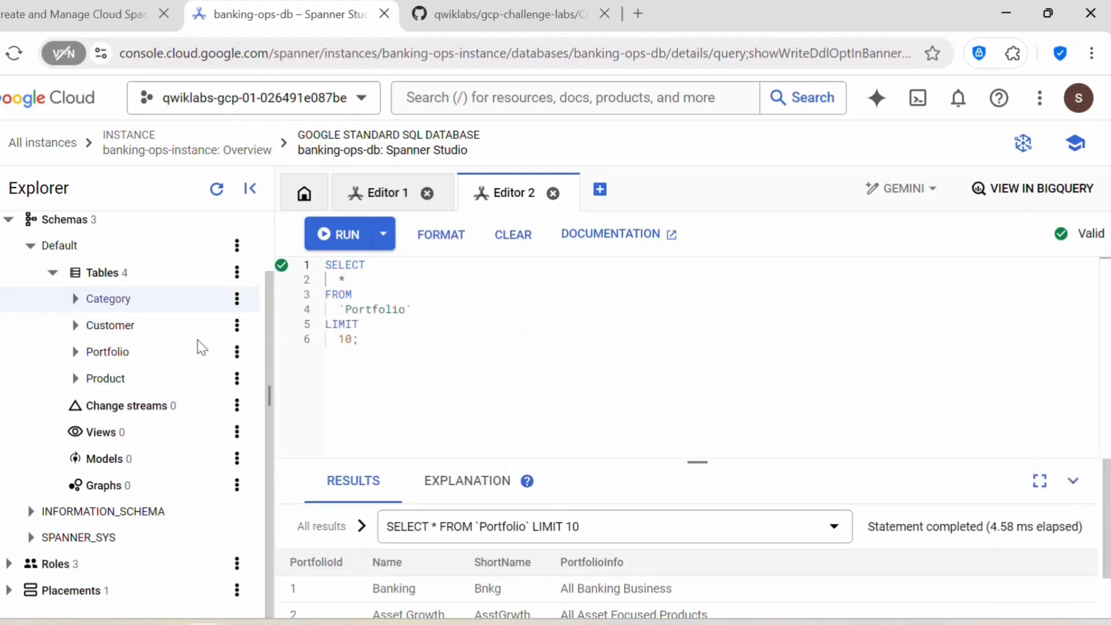
click(237, 299)
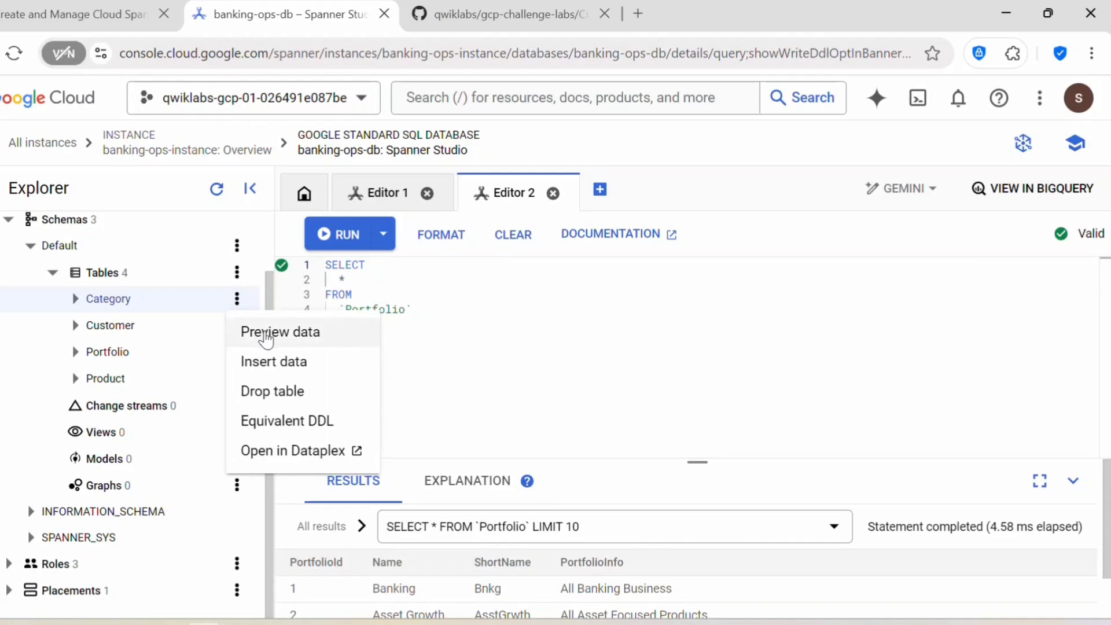
click(261, 332)
click(340, 235)
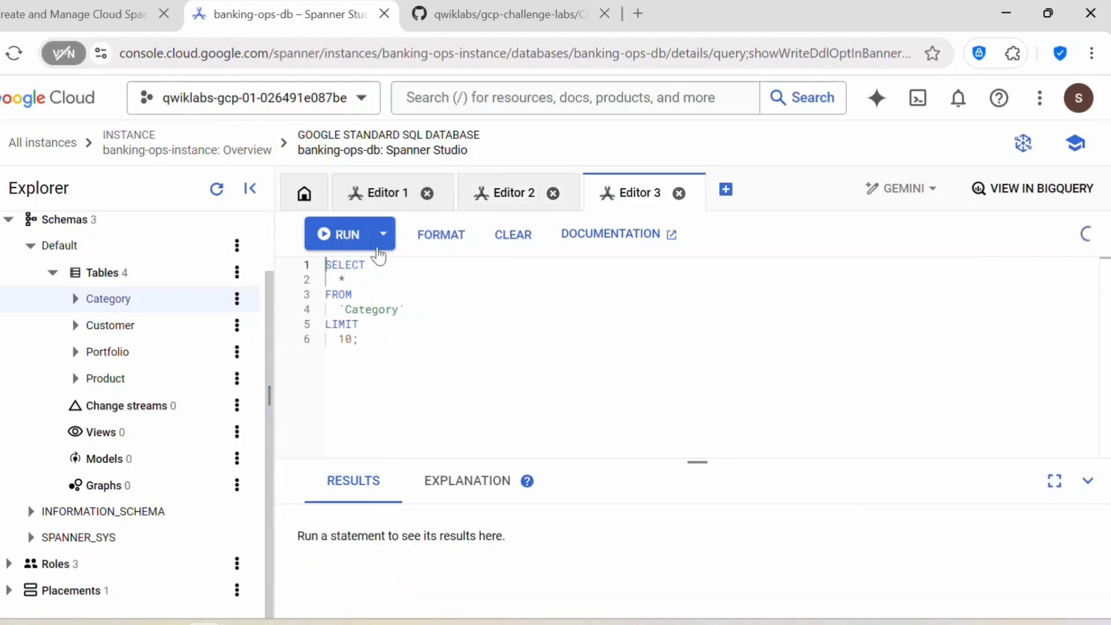
drag(696, 463, 678, 334)
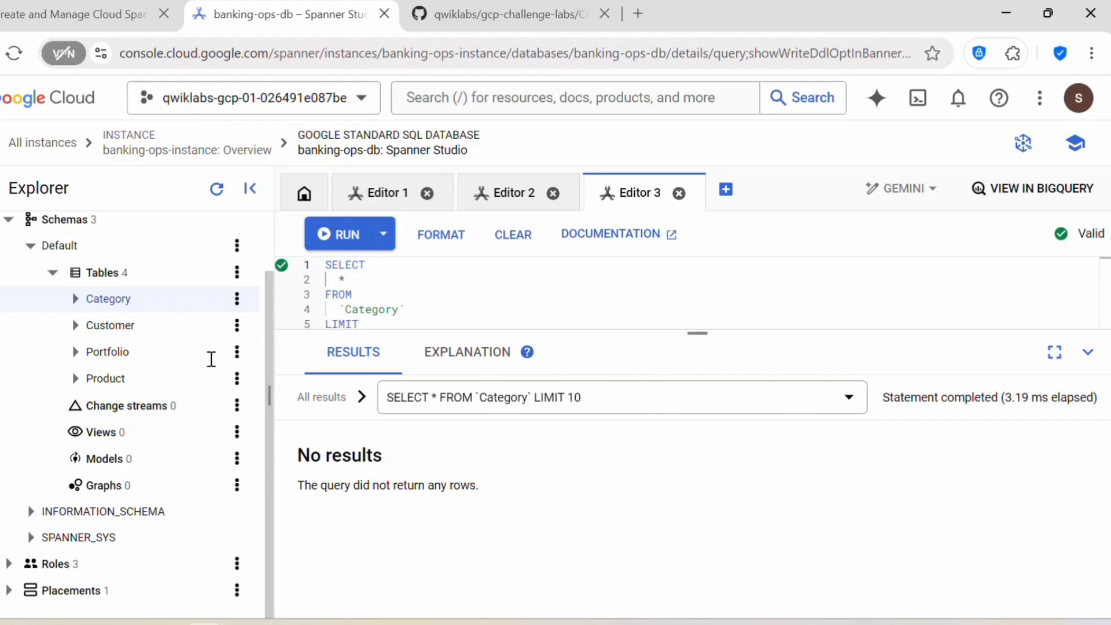
Run a data preview query limited to 10 rows on the Customer table and dismiss the query plan visualizer tip
click(125, 333)
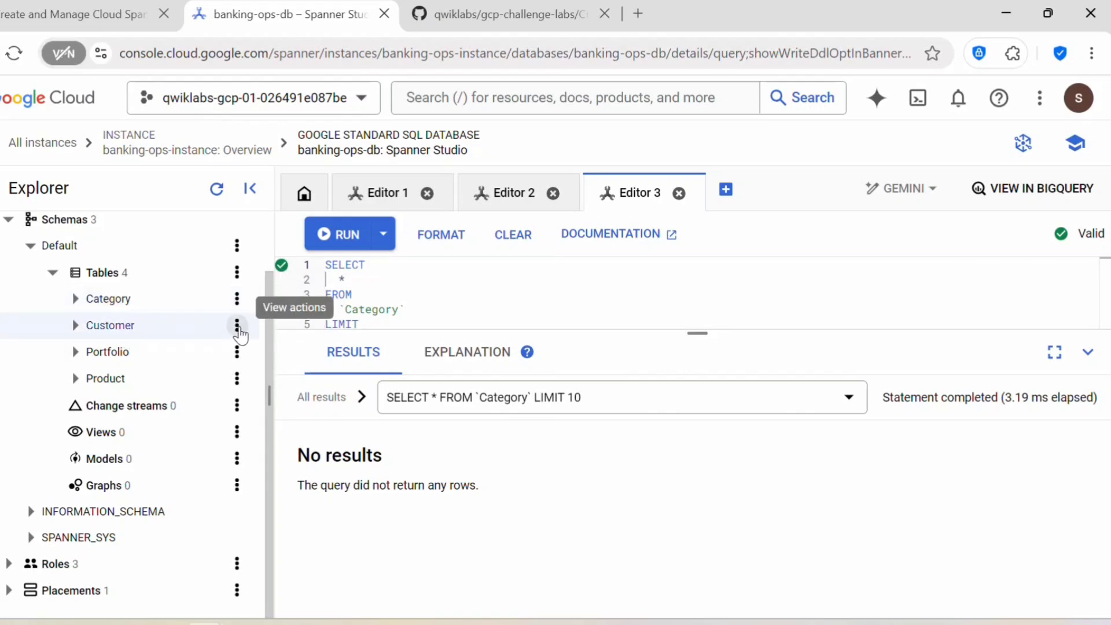
click(237, 327)
click(284, 357)
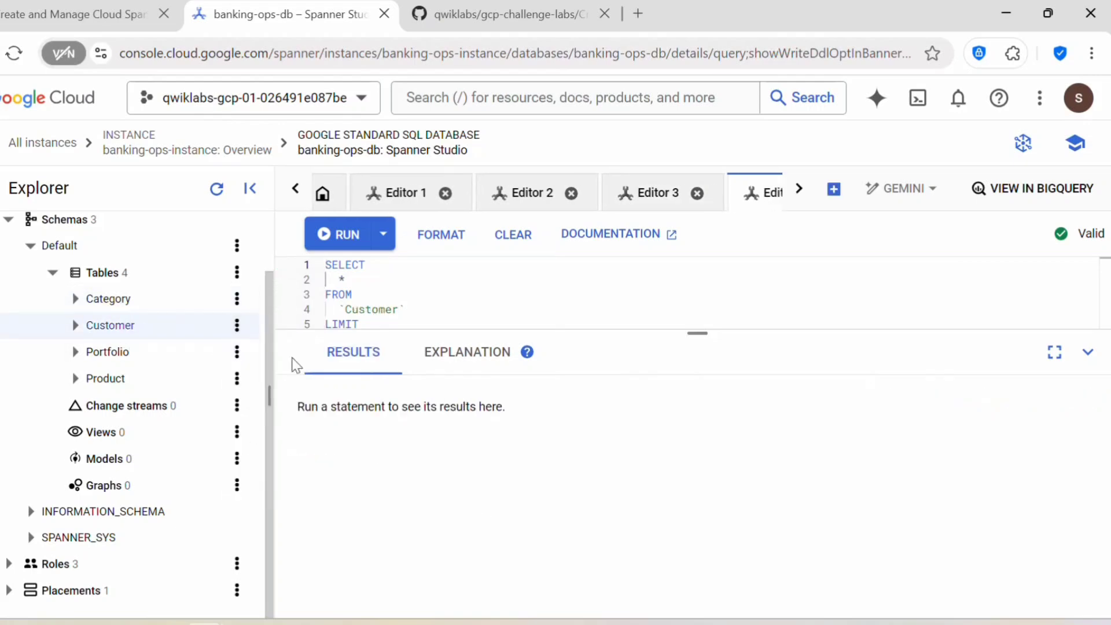
click(341, 237)
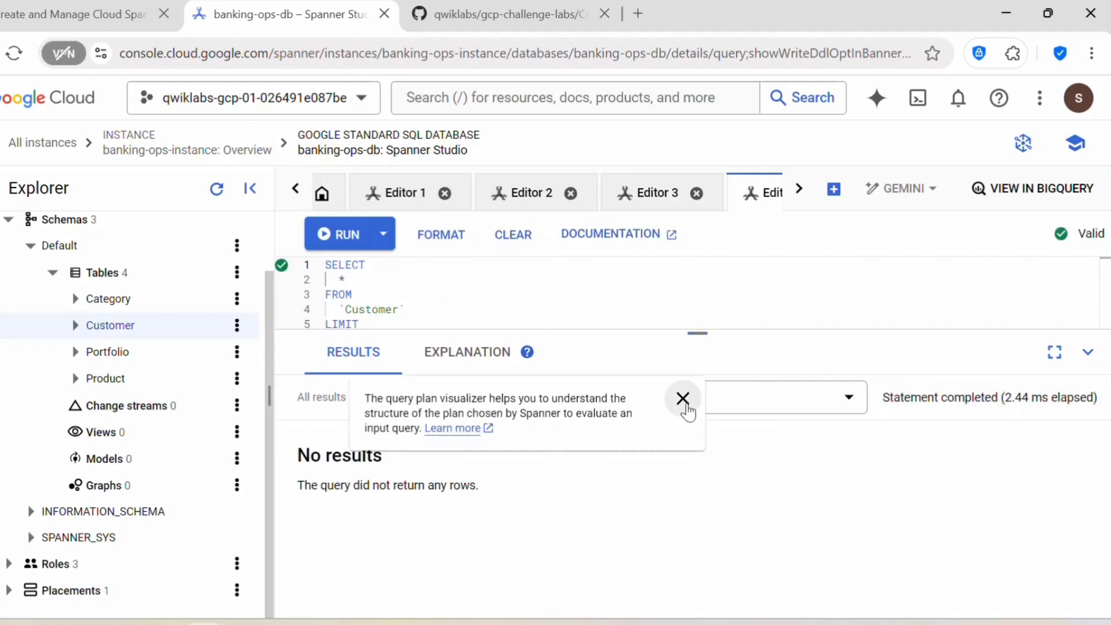
click(683, 400)
Run the 10-row data preview query on the Portfolio table again in a new editor
click(110, 352)
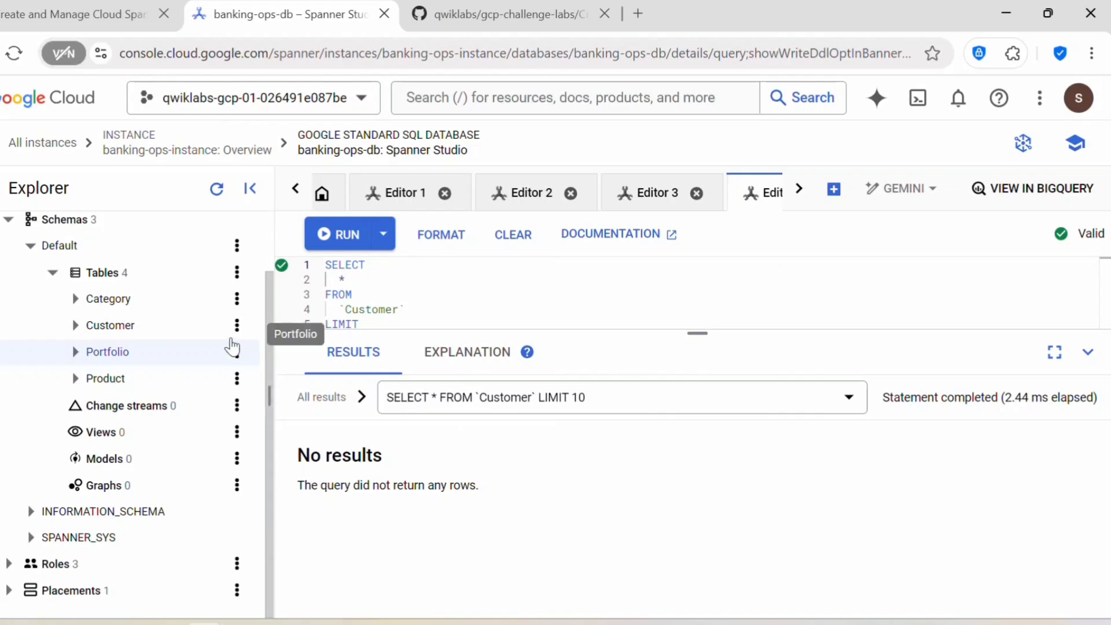
click(237, 351)
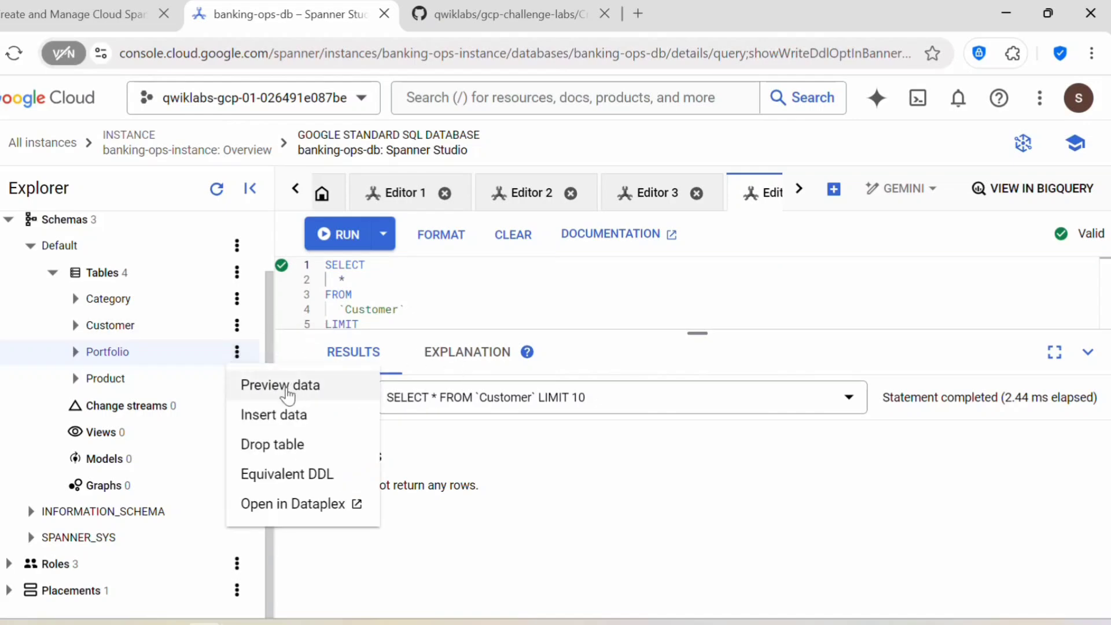
click(362, 385)
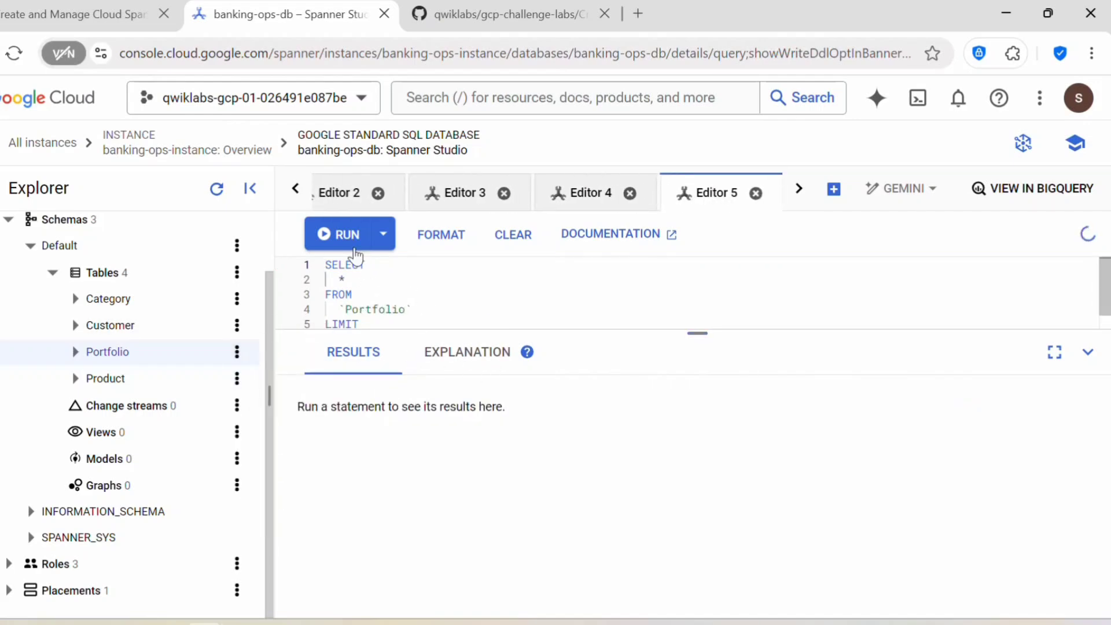
click(354, 247)
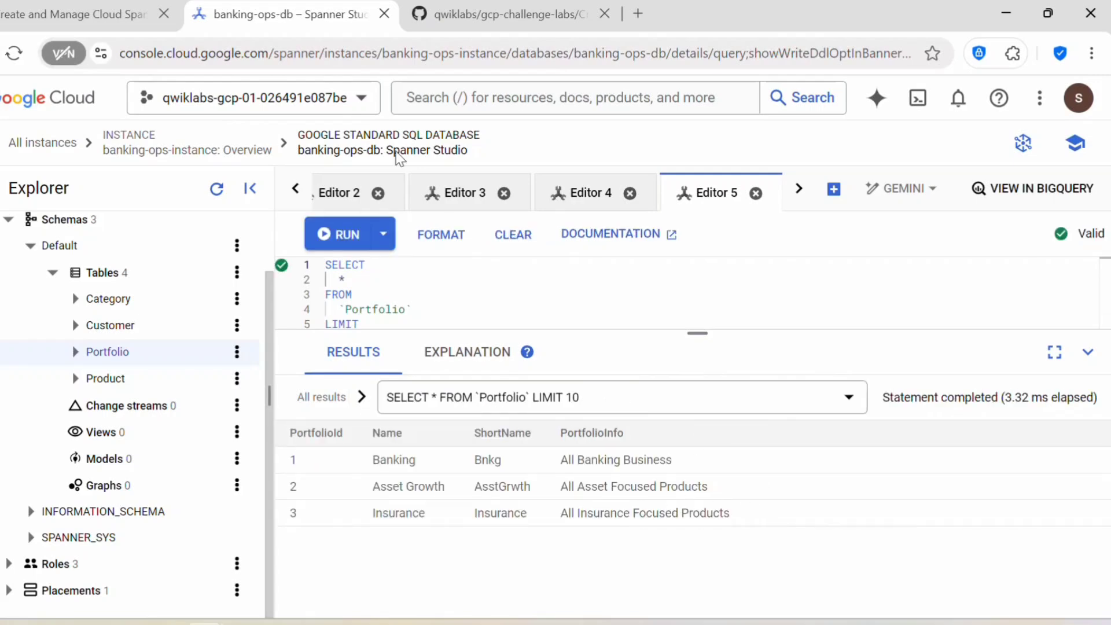
Compare the Category rows in the lab instructions with the GitHub lab notes and copy the notes' INSERT INTO Category snippet
click(71, 15)
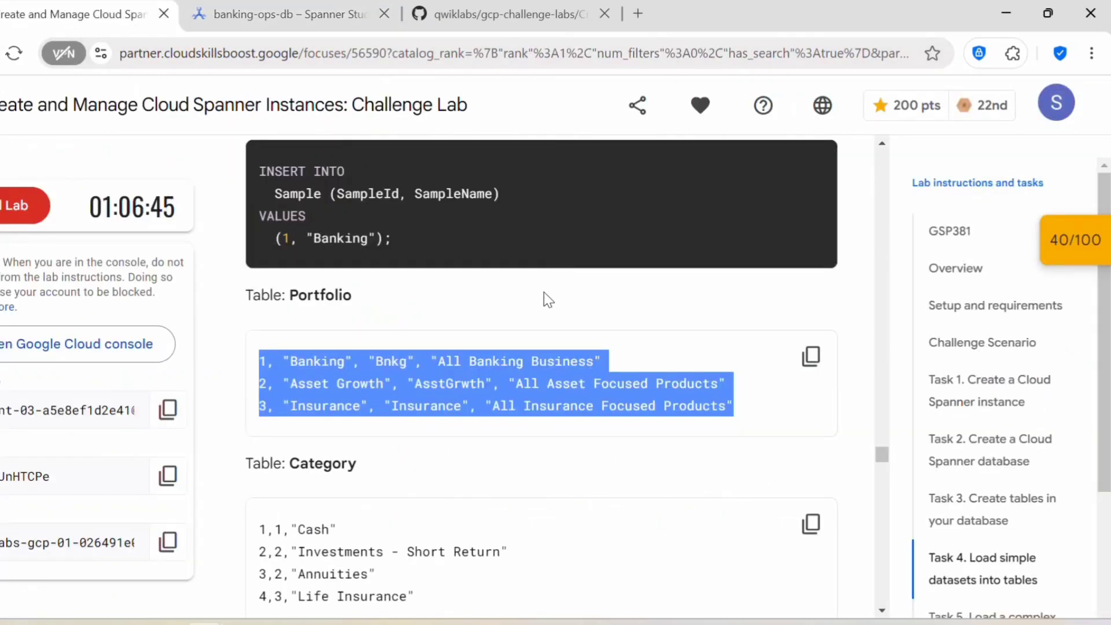
scroll(415, 429, down, 3)
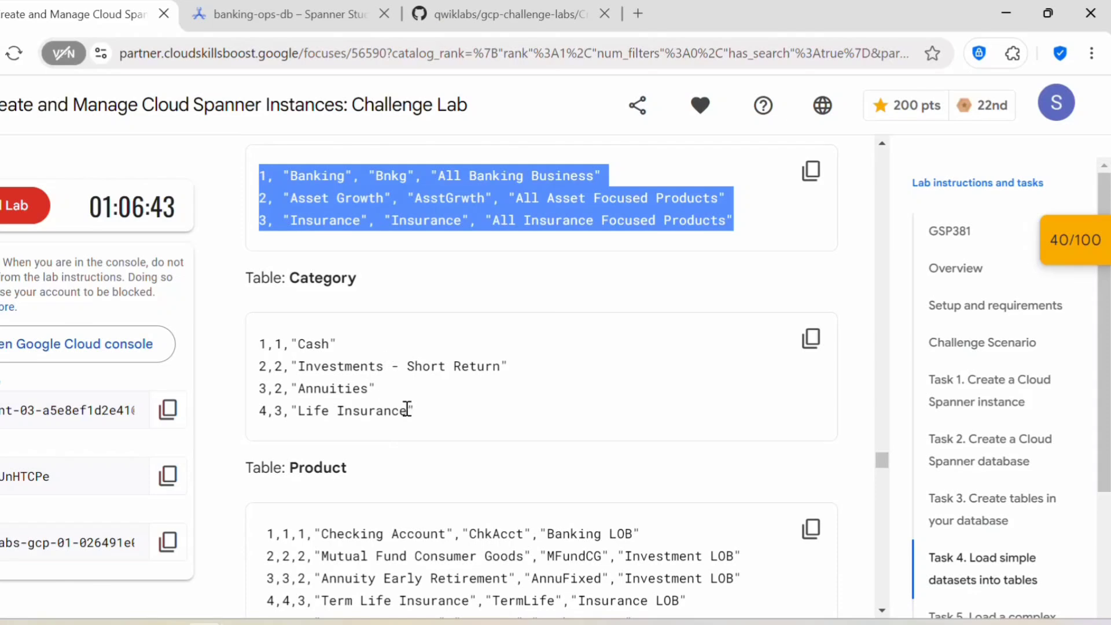
drag(426, 417, 258, 340)
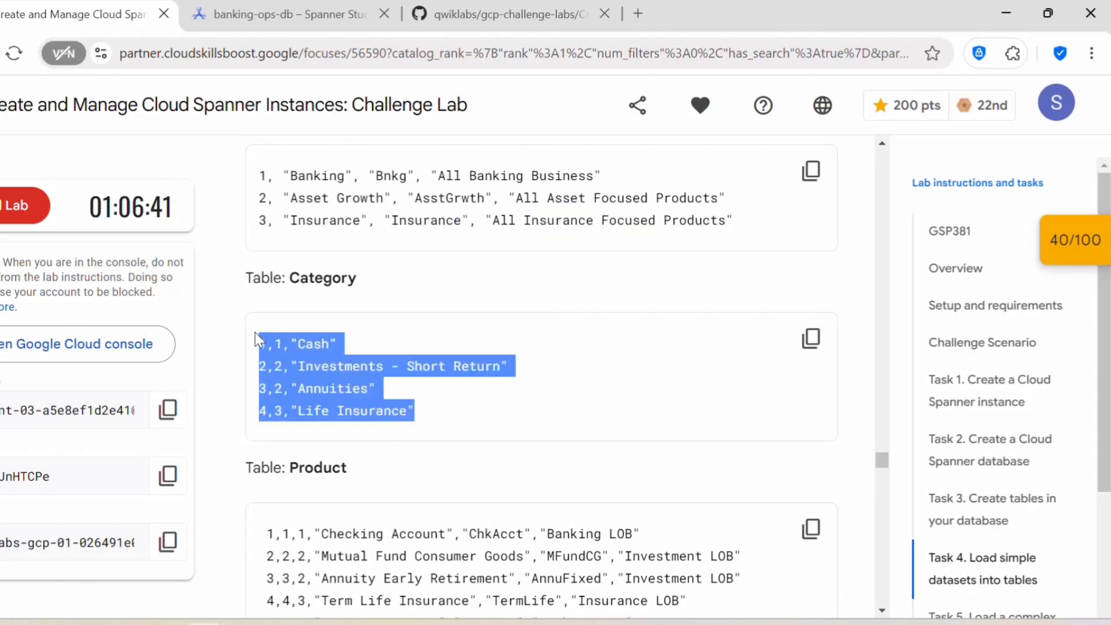
click(490, 17)
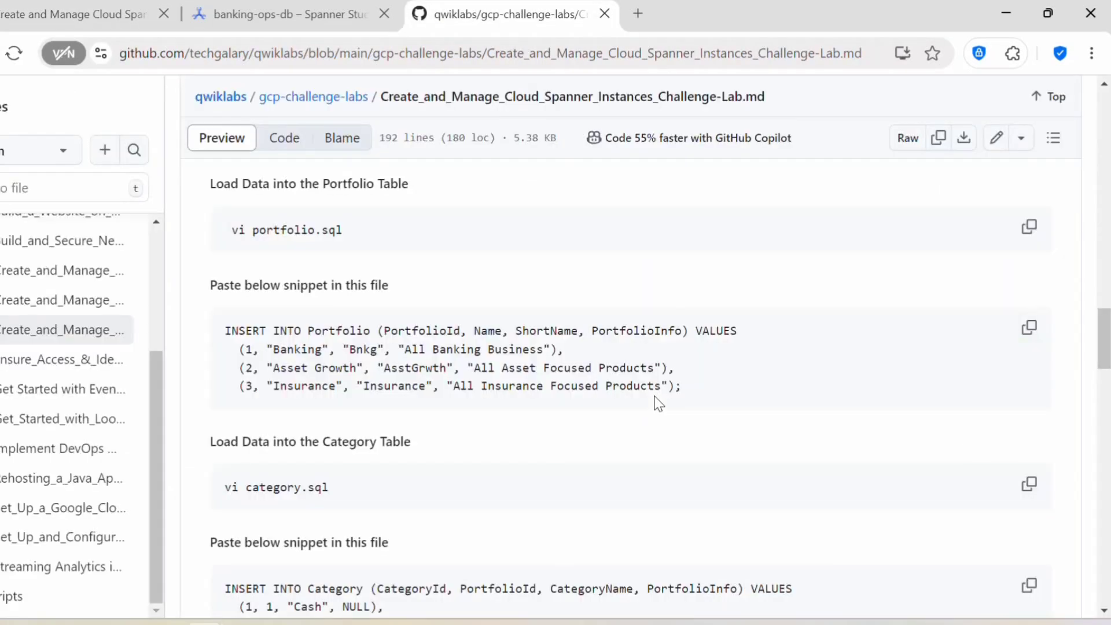
scroll(659, 376, down, 5)
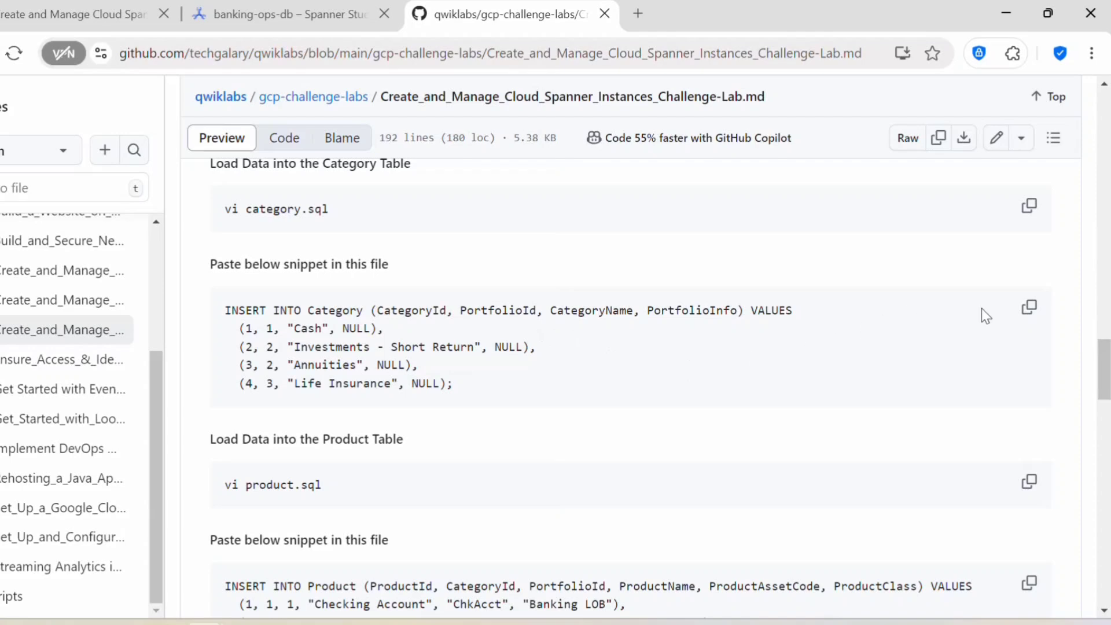
click(1029, 311)
Replace the Portfolio query in Spanner Studio with the copied Category INSERT statement, format it and run it
key(ctrl+shift+Tab)
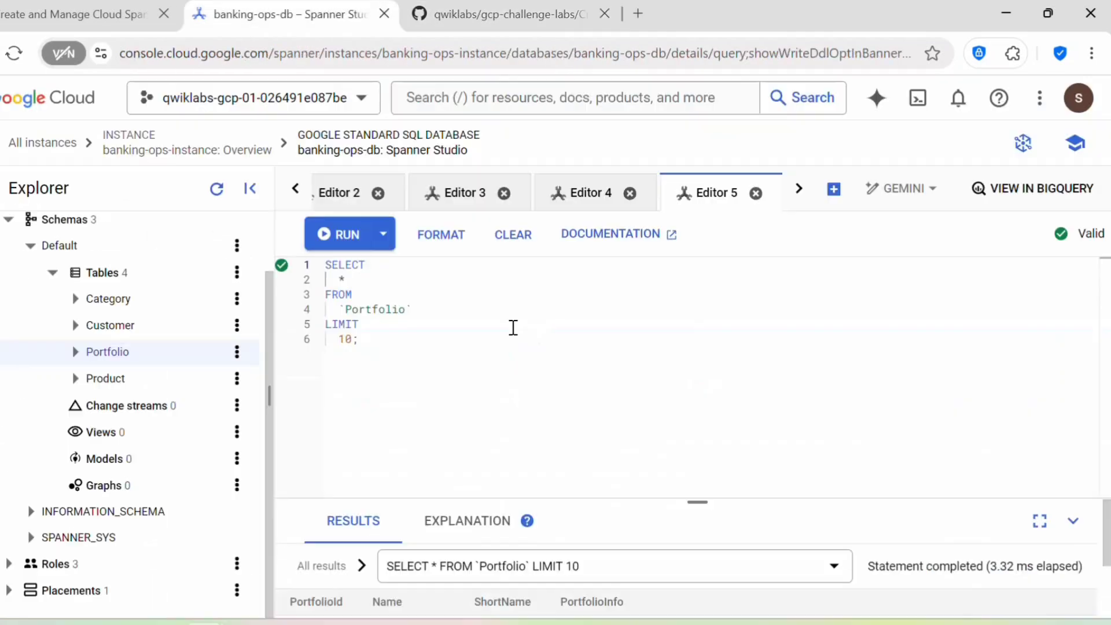
click(507, 246)
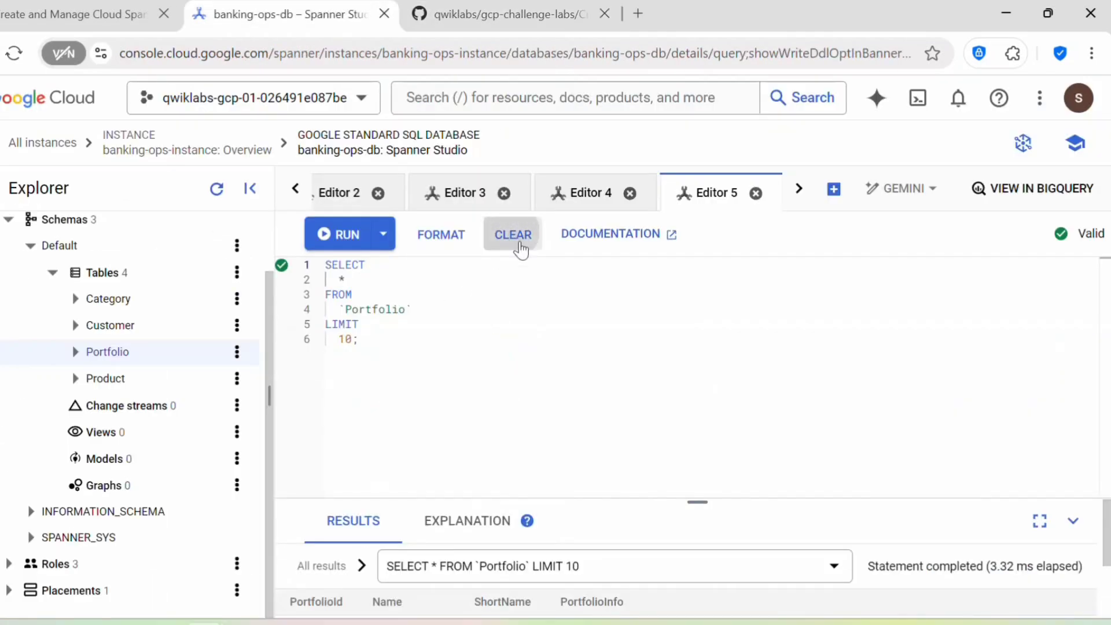
click(382, 275)
key(ctrl+v)
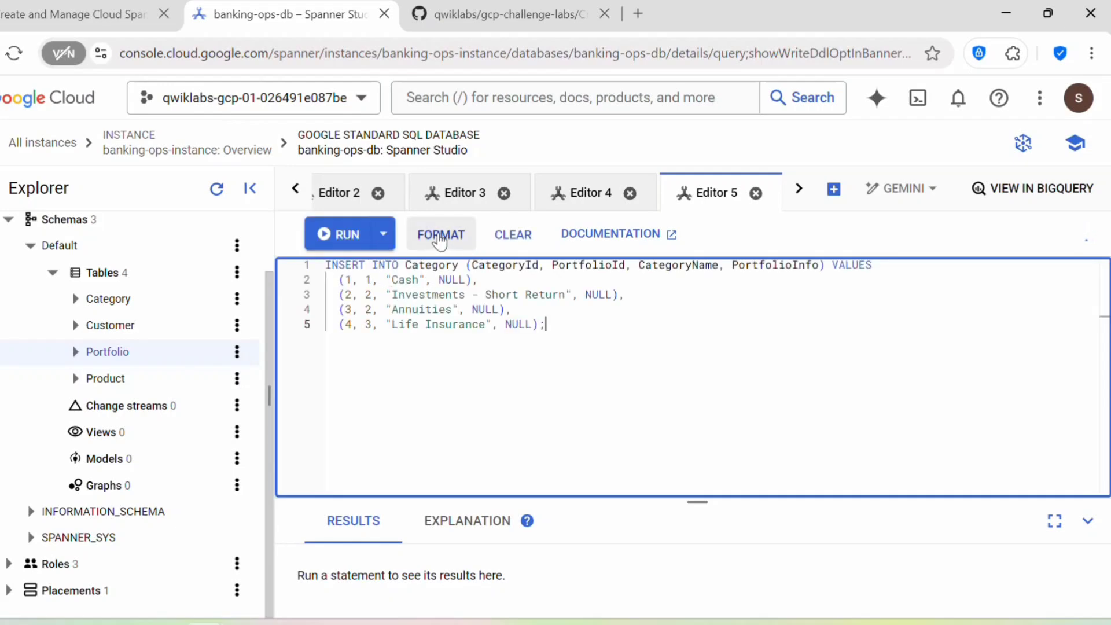
click(450, 242)
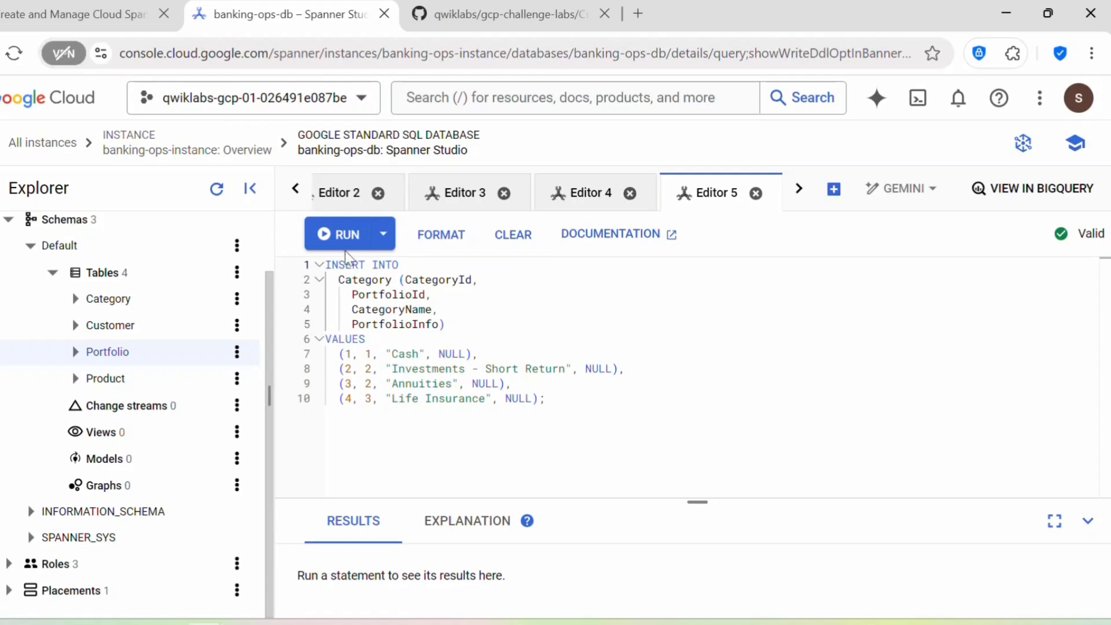
click(341, 236)
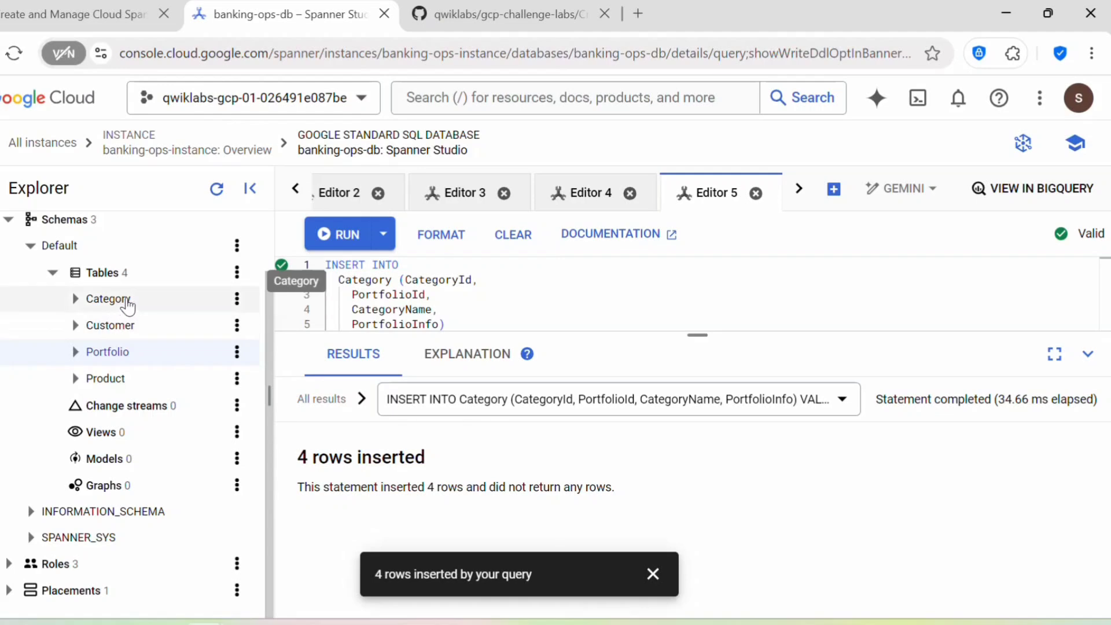
Preview the Category table's data with the 10-row query in a new editor and review the rows
click(129, 306)
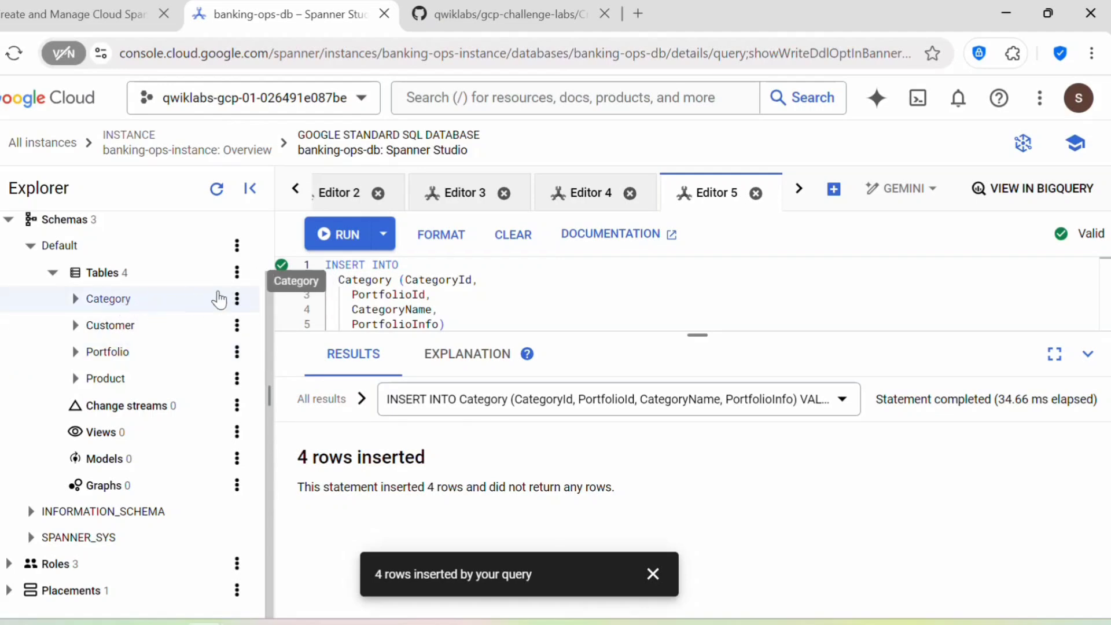
click(237, 300)
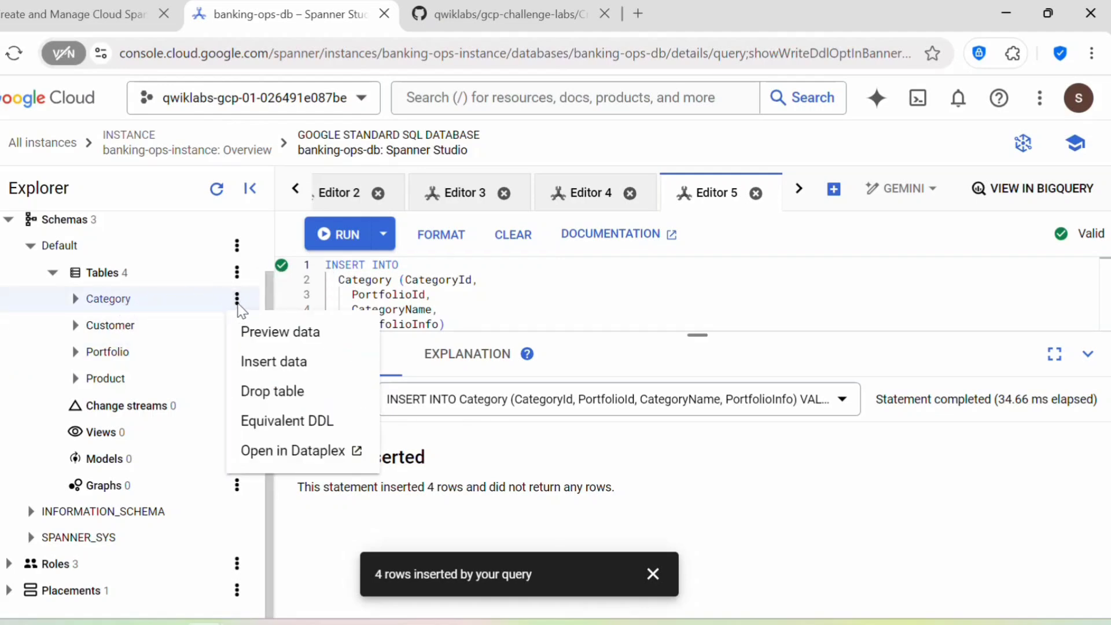
click(271, 332)
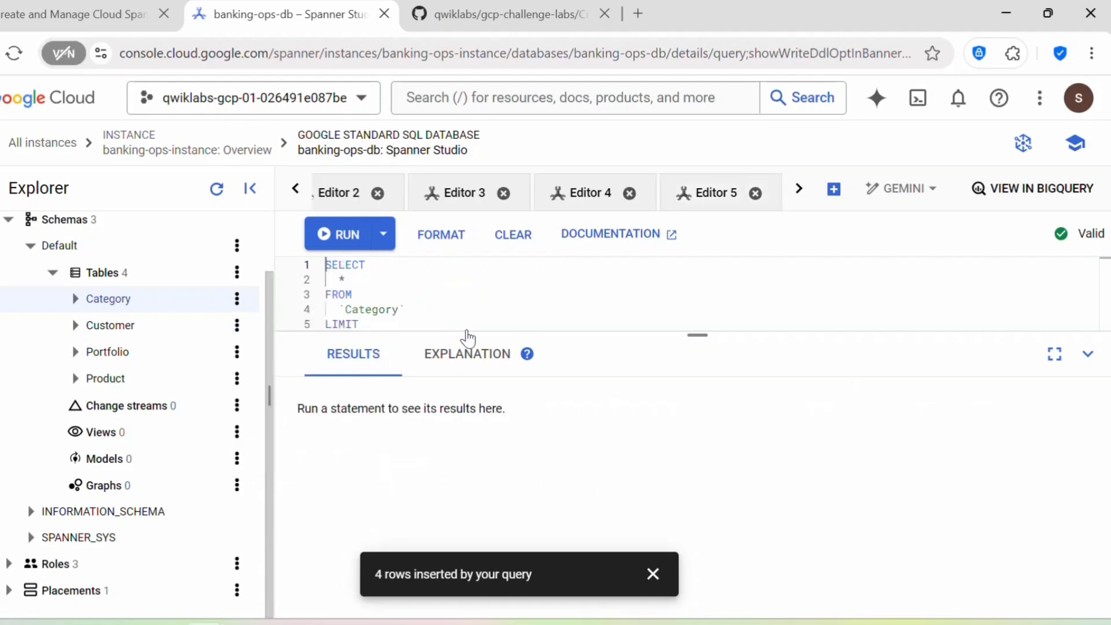
click(347, 237)
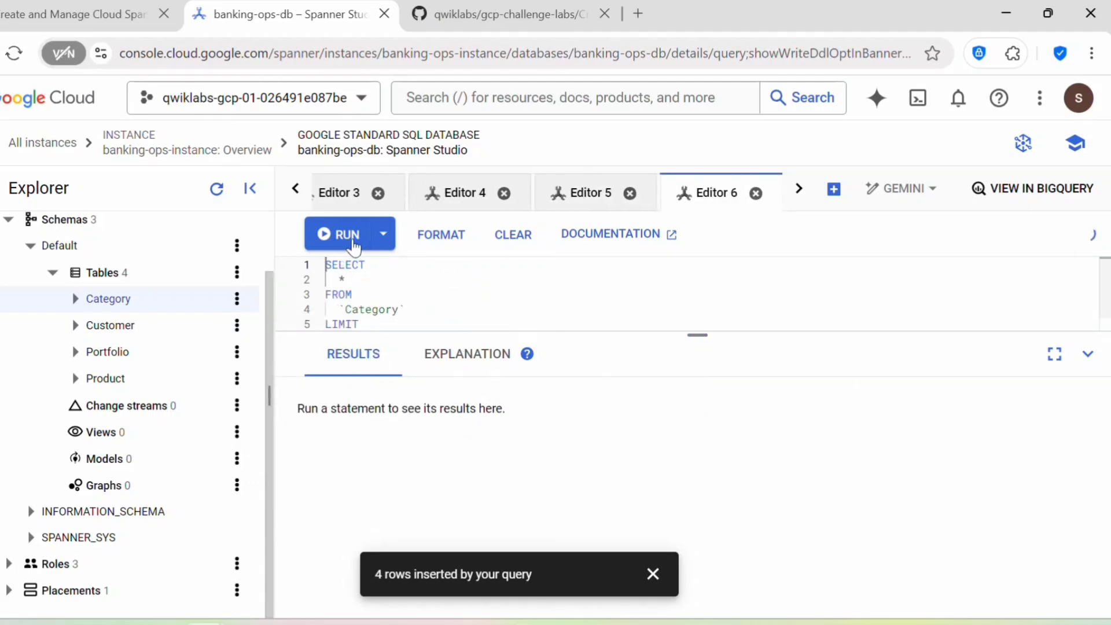
click(347, 236)
drag(599, 550, 272, 467)
click(555, 488)
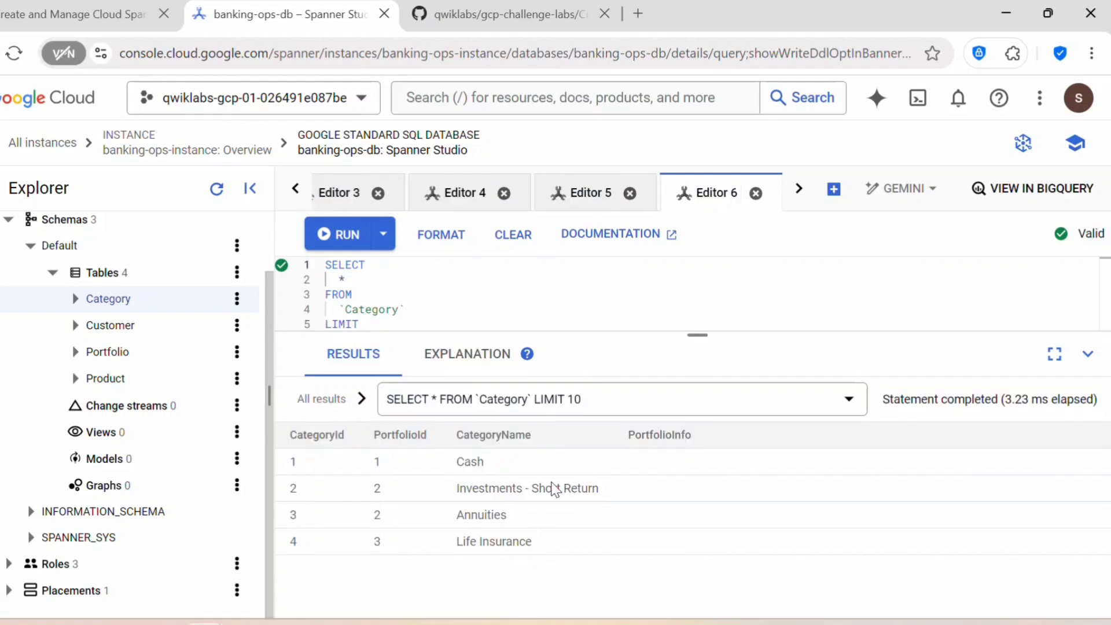
Review the Product table's dataset rows in the lab instructions
click(89, 13)
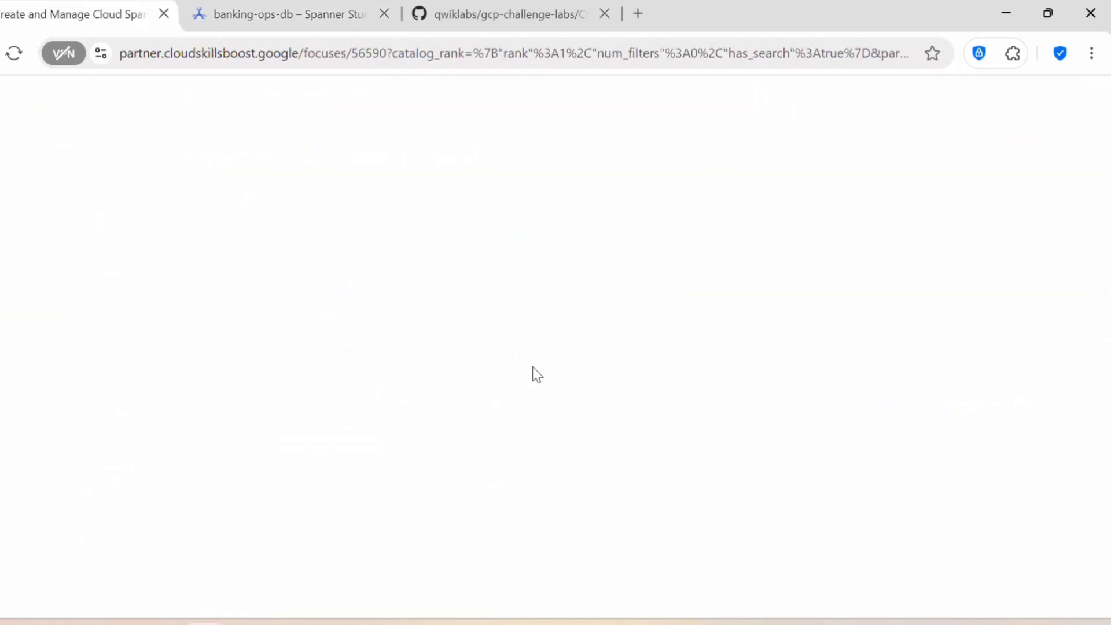
scroll(534, 375, down, 3)
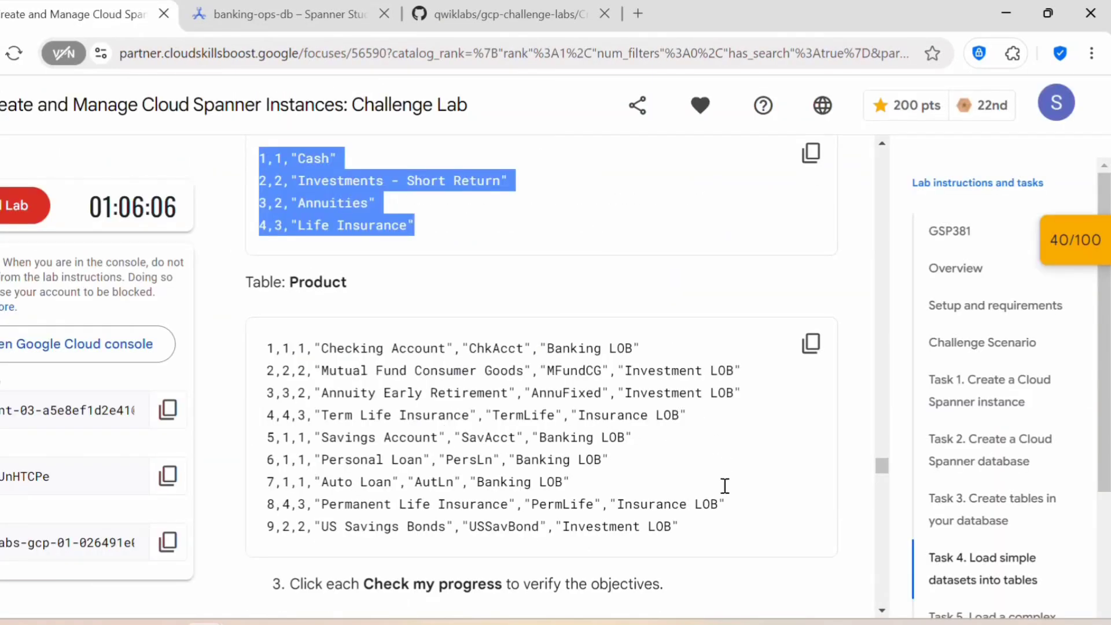
drag(702, 539, 254, 354)
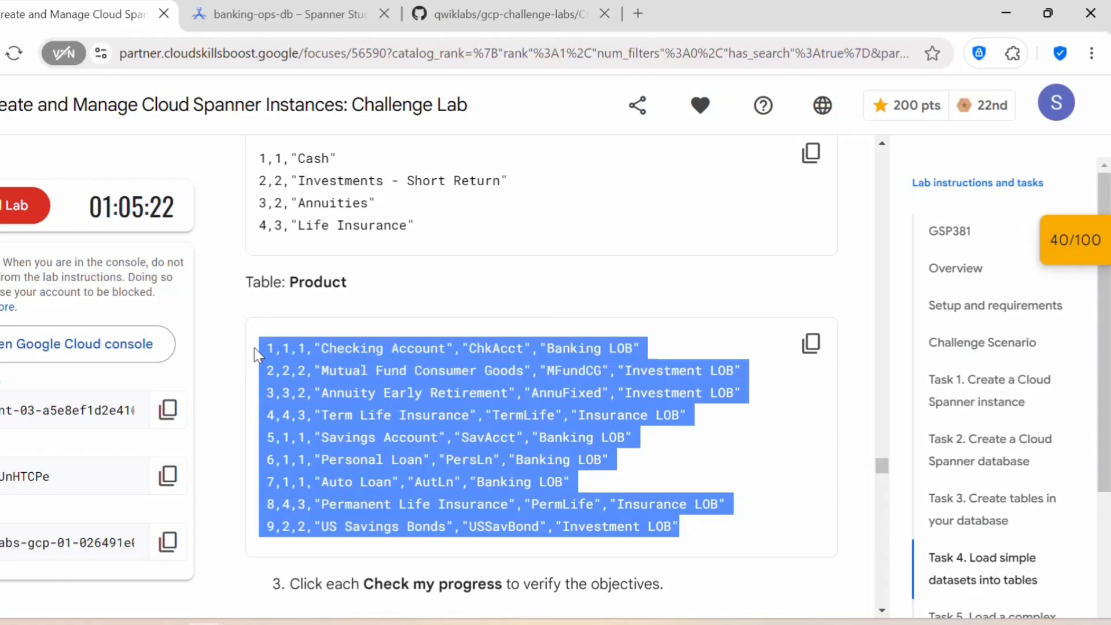
Examine the INSERT INTO Product snippet in the GitHub lab notes, checking its table name, column list and value rows
click(501, 12)
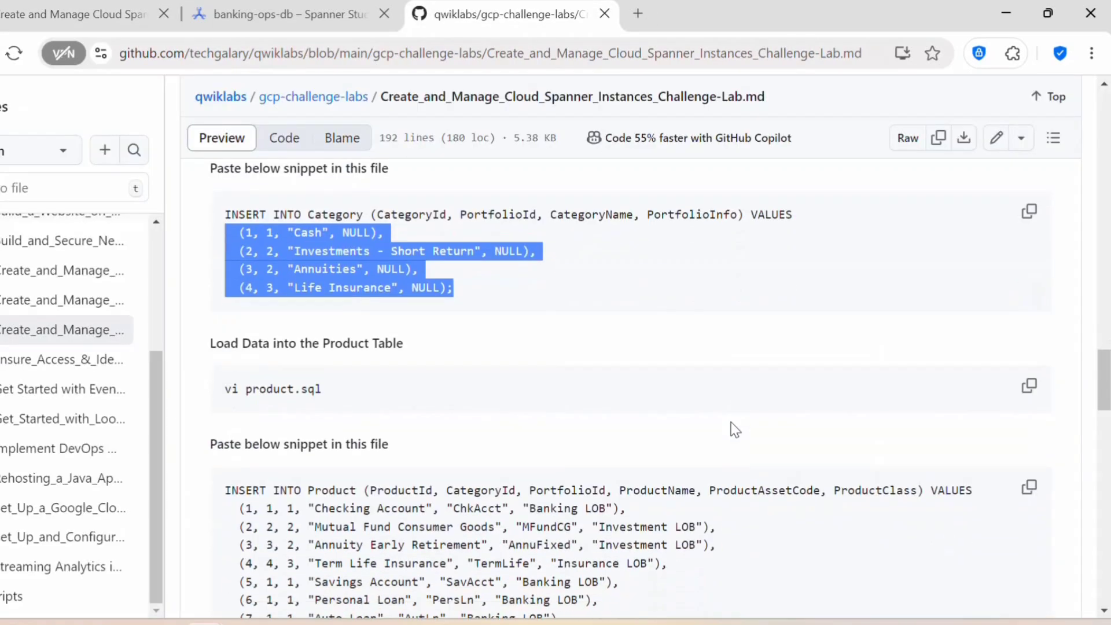
scroll(730, 421, down, 3)
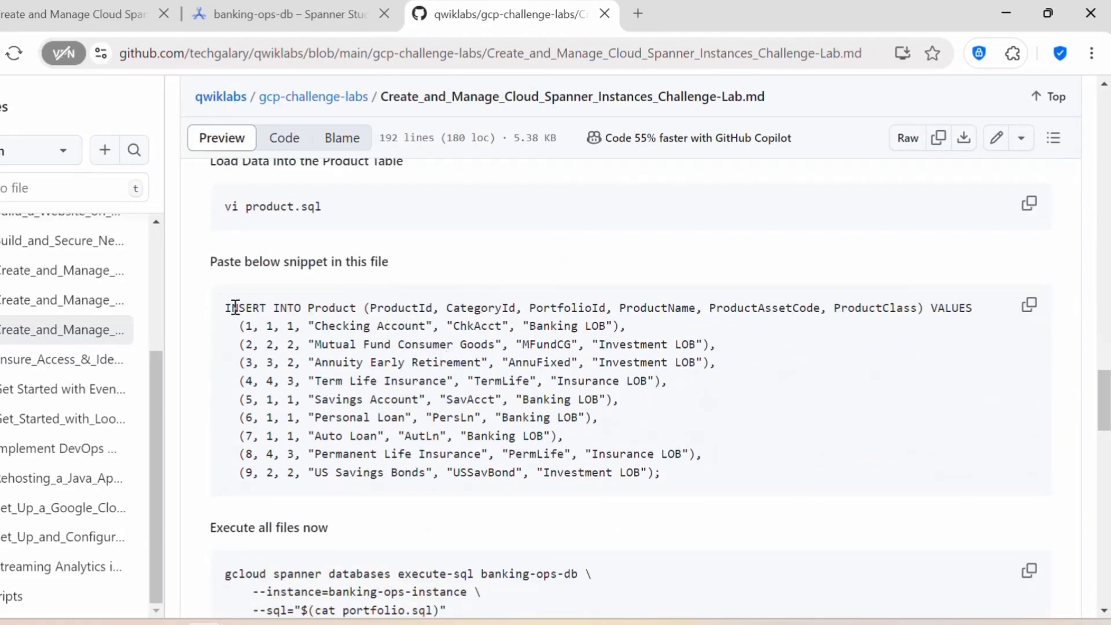
drag(230, 308, 697, 476)
click(259, 297)
double_click(243, 308)
double_click(285, 307)
double_click(333, 308)
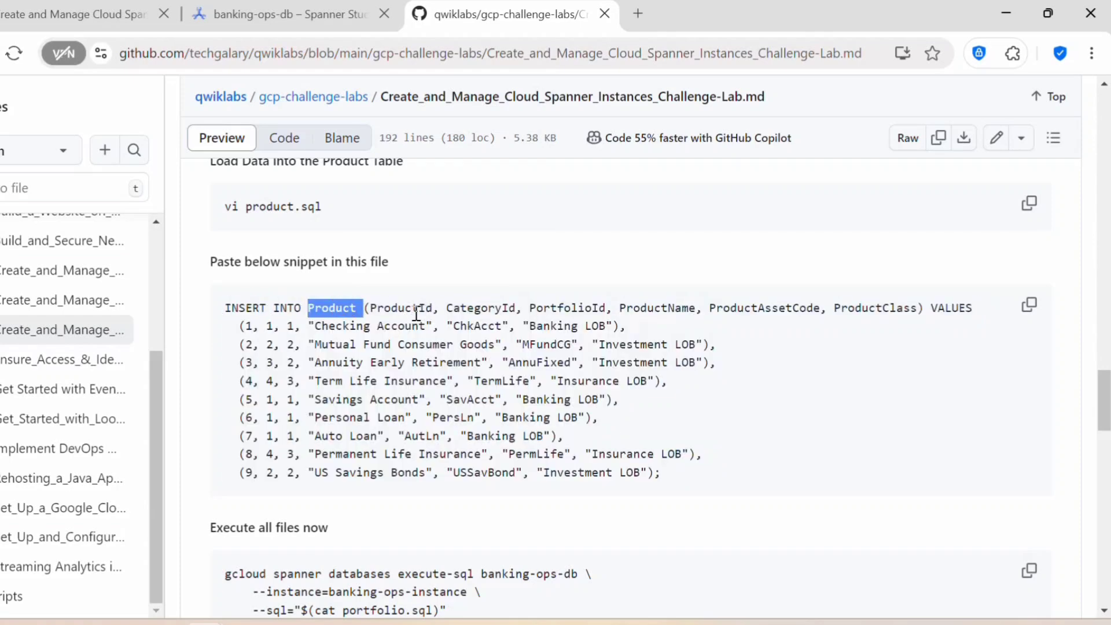
double_click(417, 310)
click(490, 312)
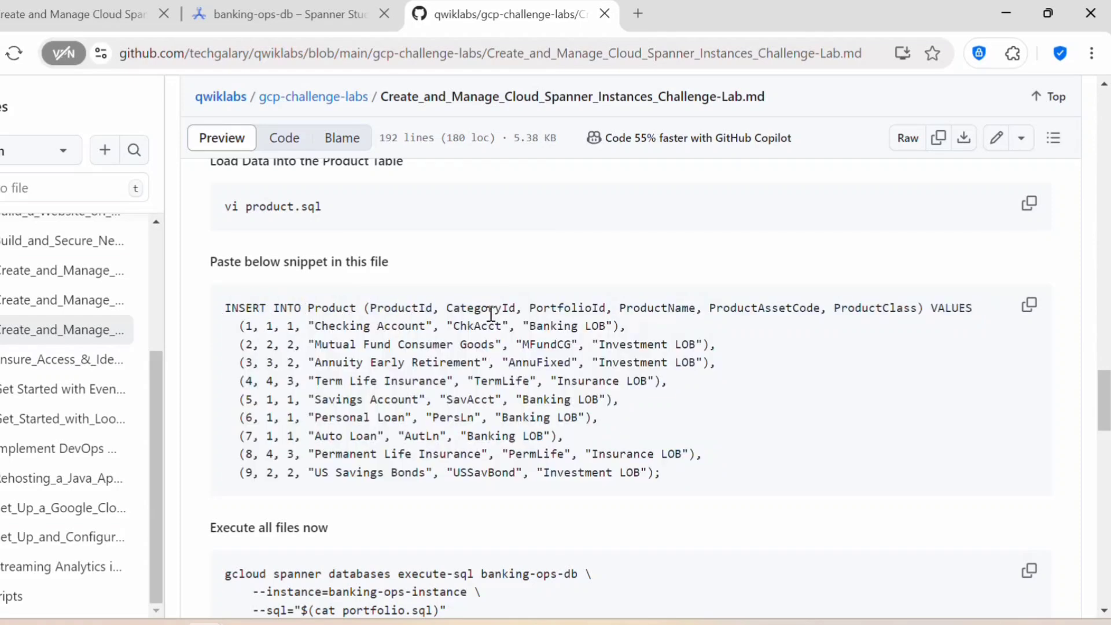
double_click(399, 309)
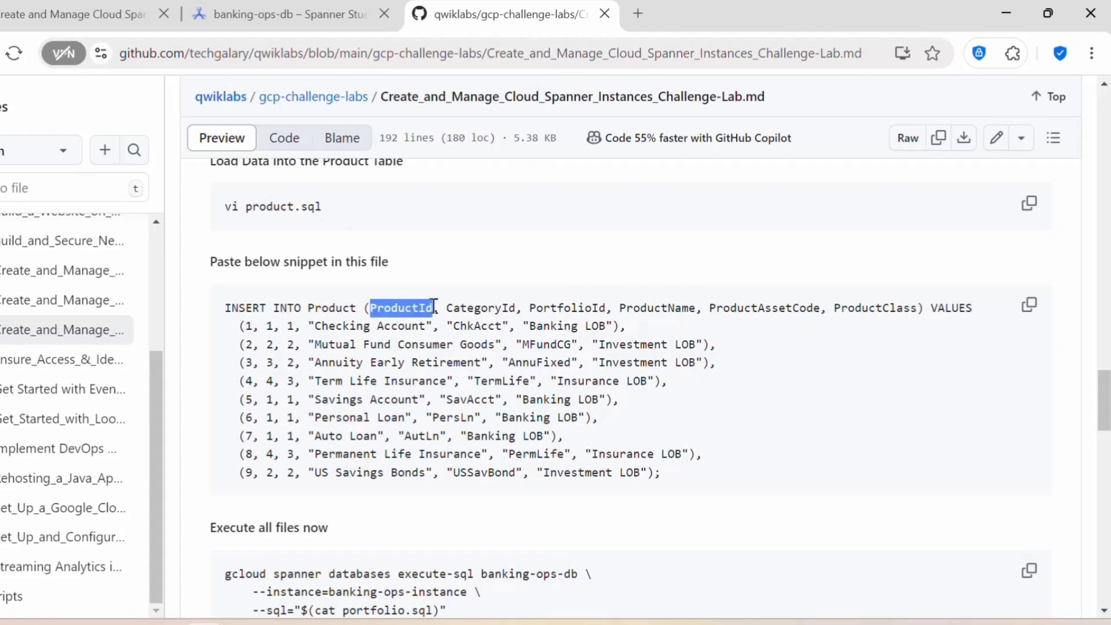
double_click(587, 308)
double_click(949, 309)
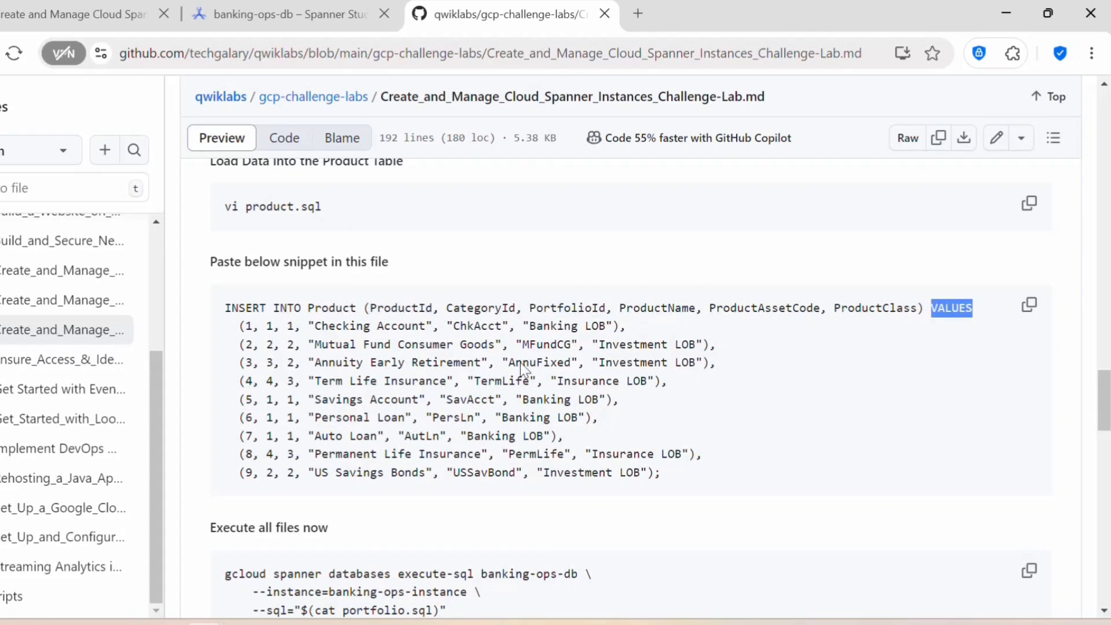
click(955, 352)
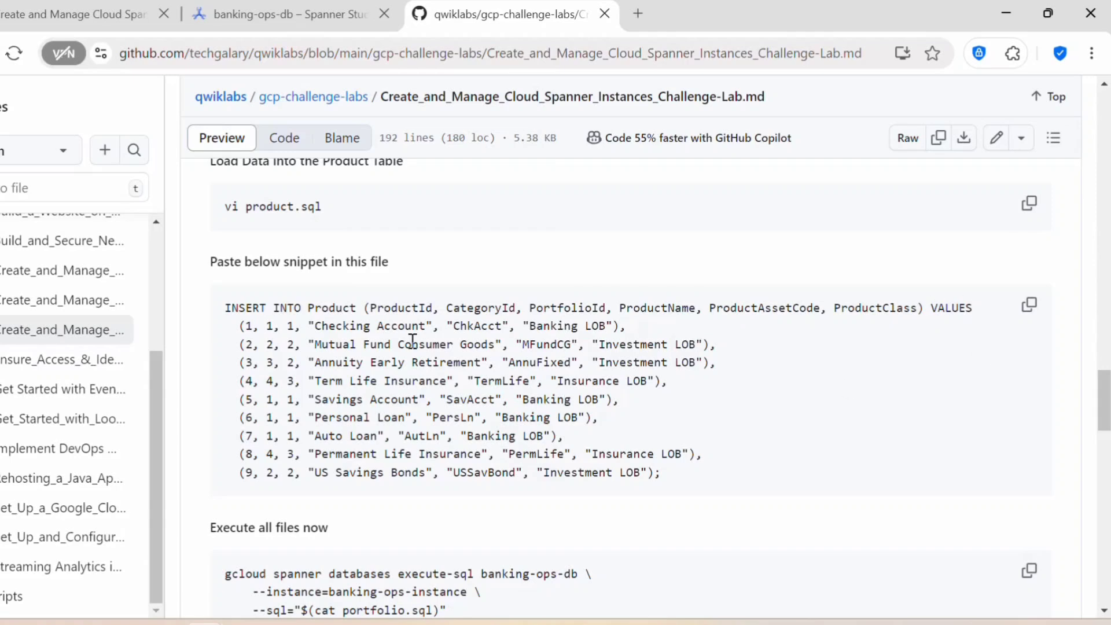
Copy the INSERT INTO Product snippet, then format and run it in Spanner Studio in place of the Category preview query
click(1029, 306)
click(327, 16)
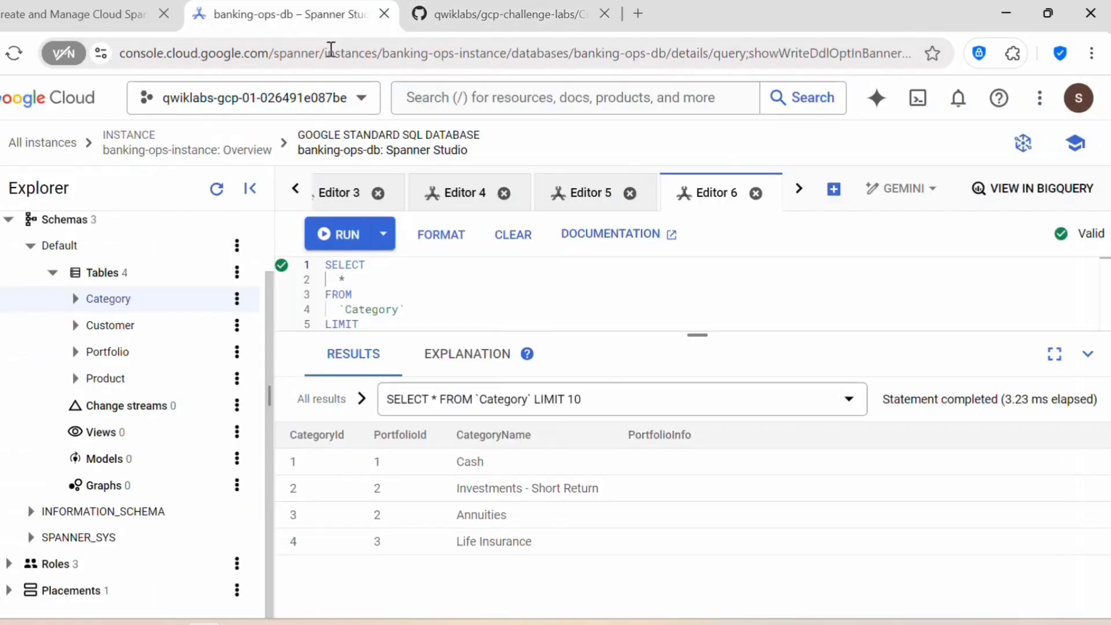
drag(700, 334, 679, 521)
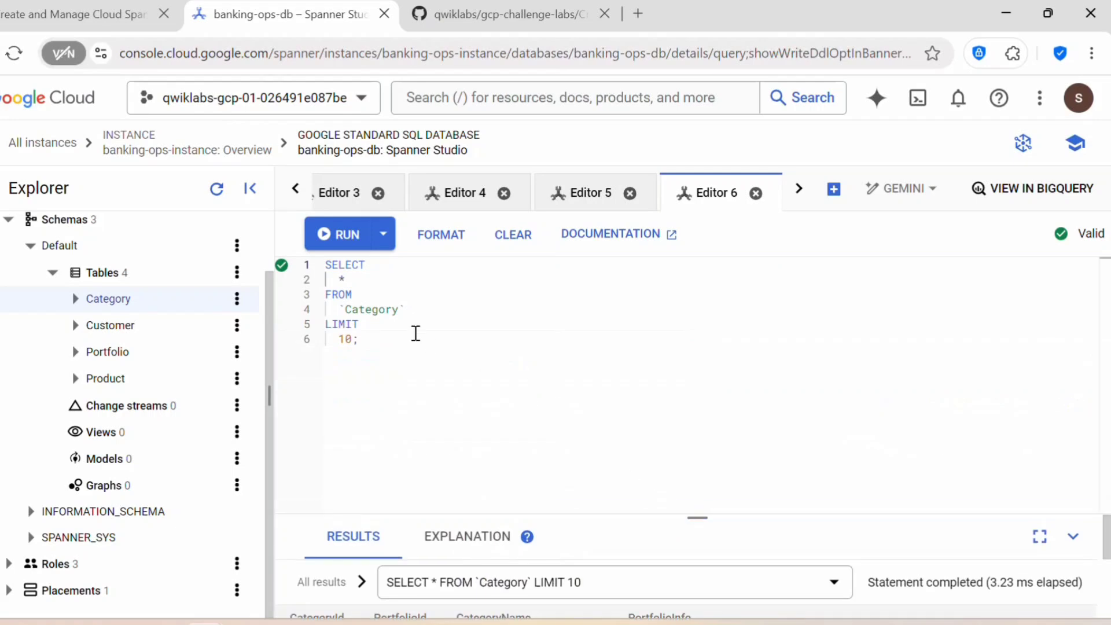
drag(414, 328, 414, 341)
click(573, 234)
key(ctrl+v)
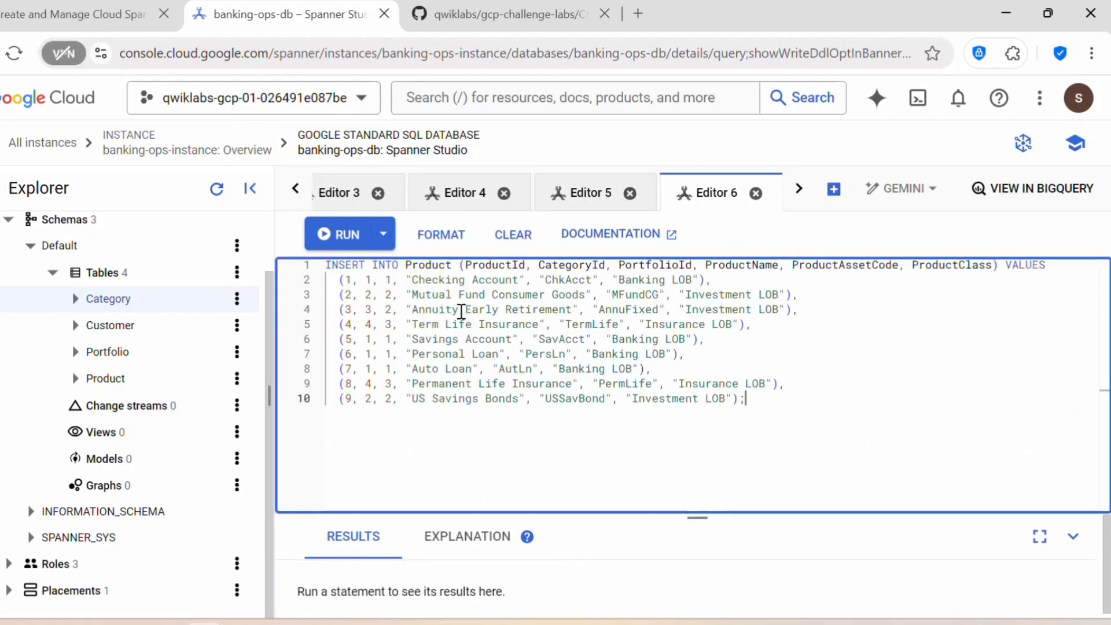
click(439, 237)
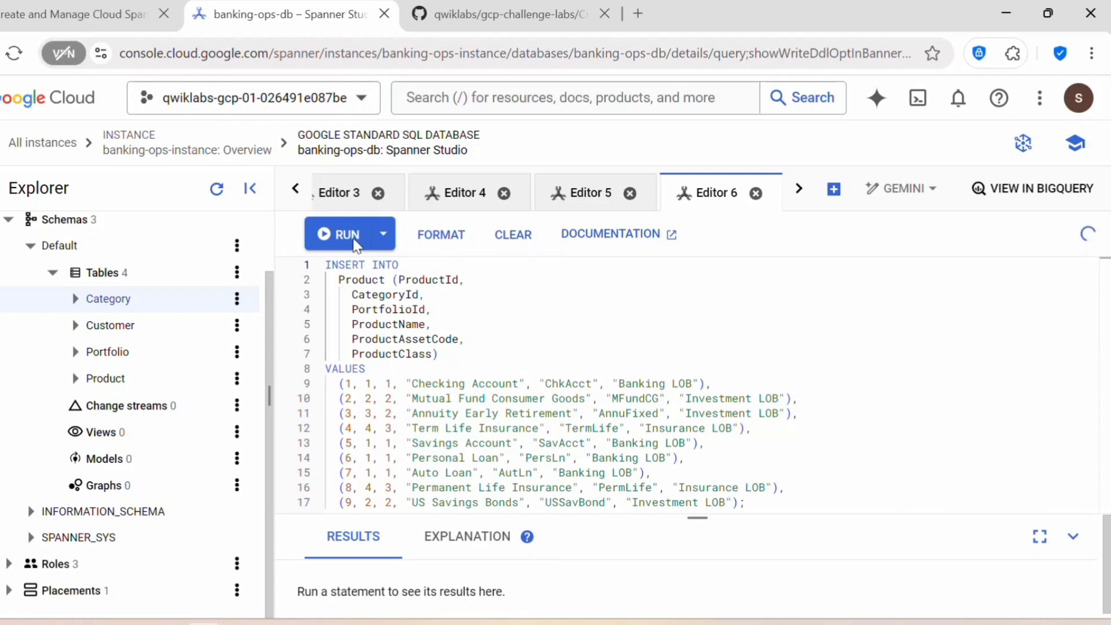
key(ctrl+Return)
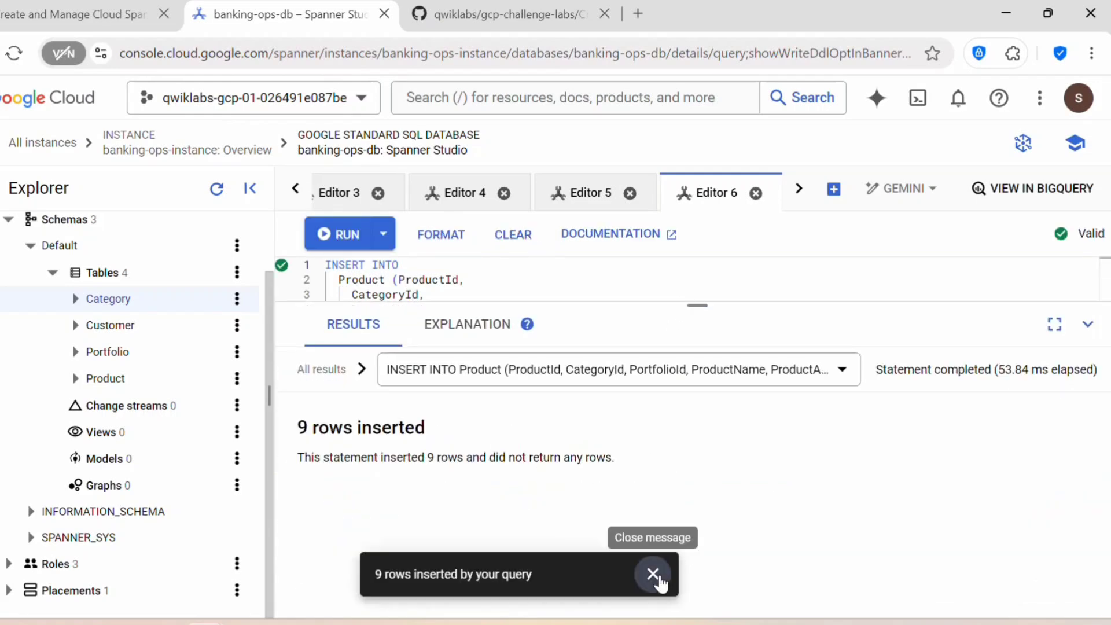
click(652, 574)
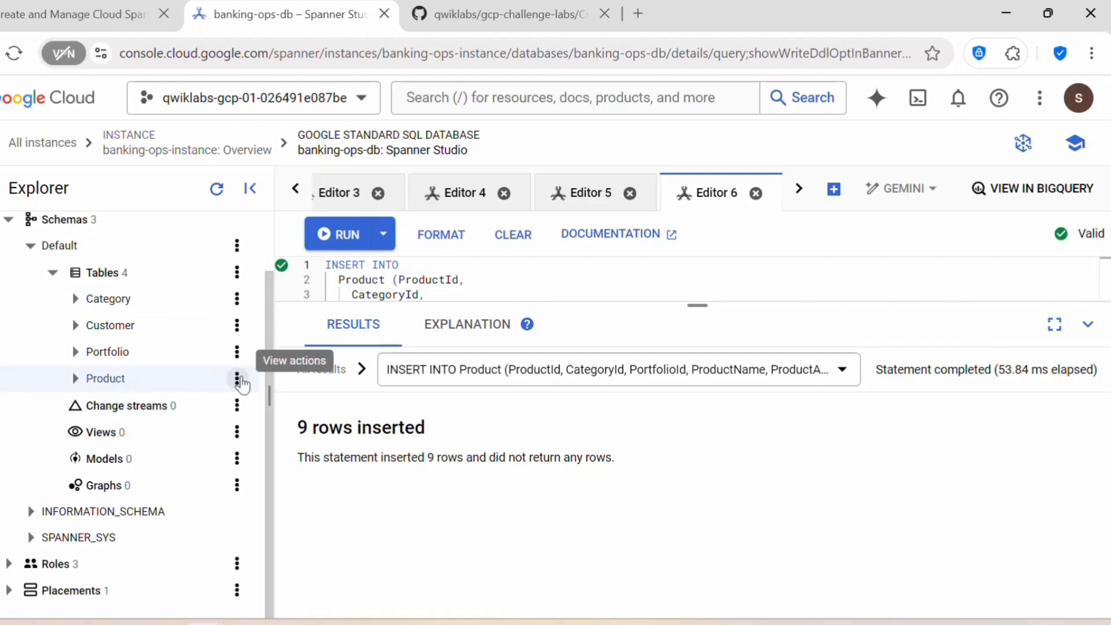
Preview the Product table's data with the 10-row query and enlarge the results area to review all rows
click(237, 383)
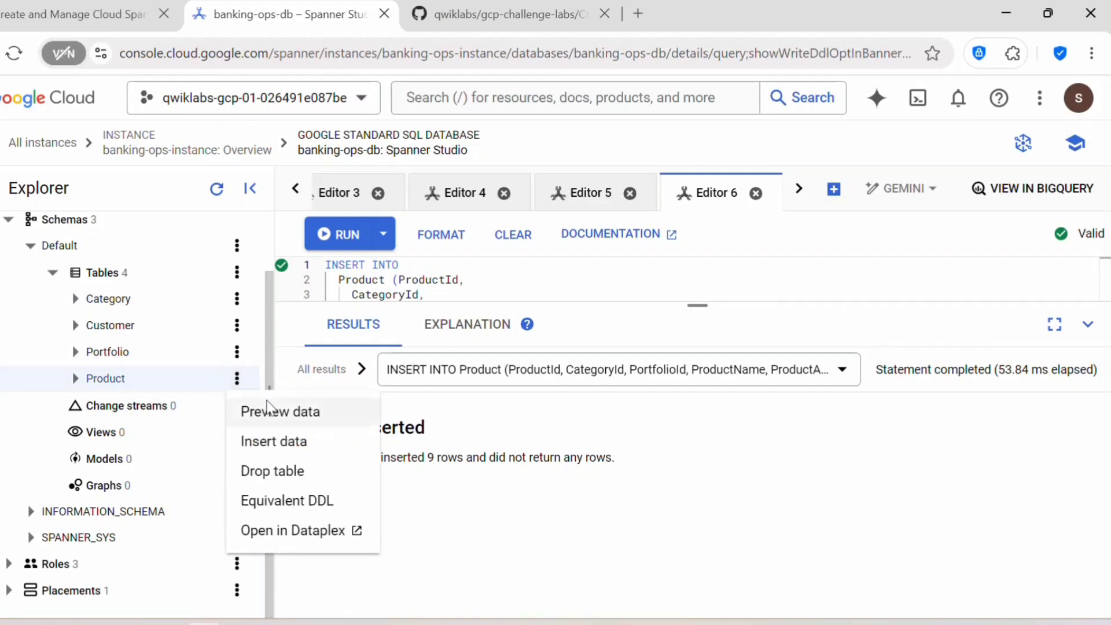
click(254, 412)
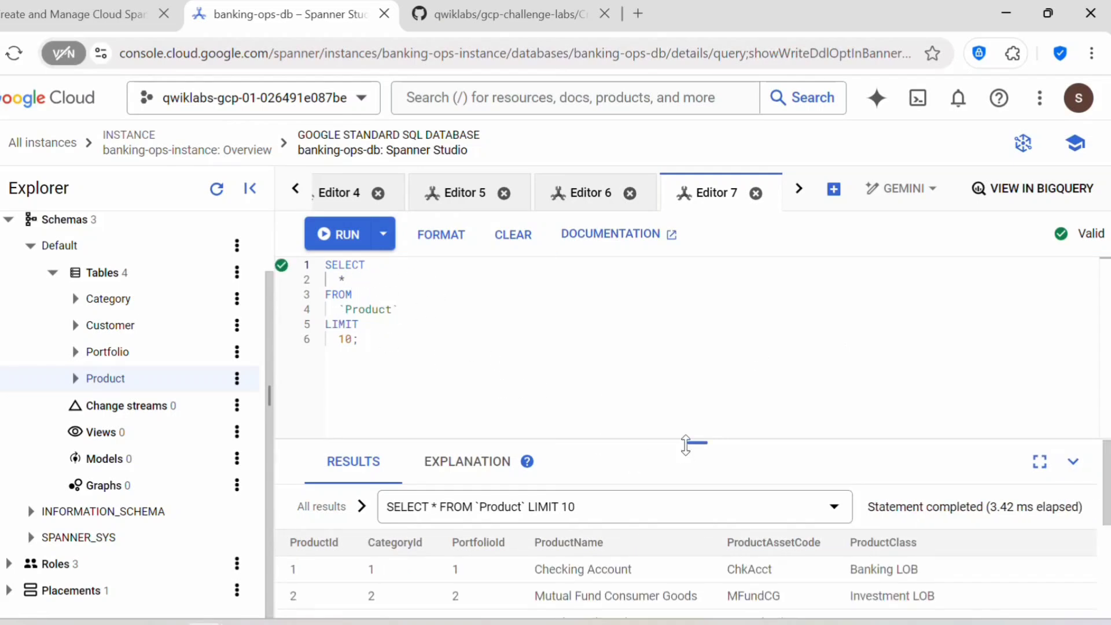
drag(697, 443, 697, 303)
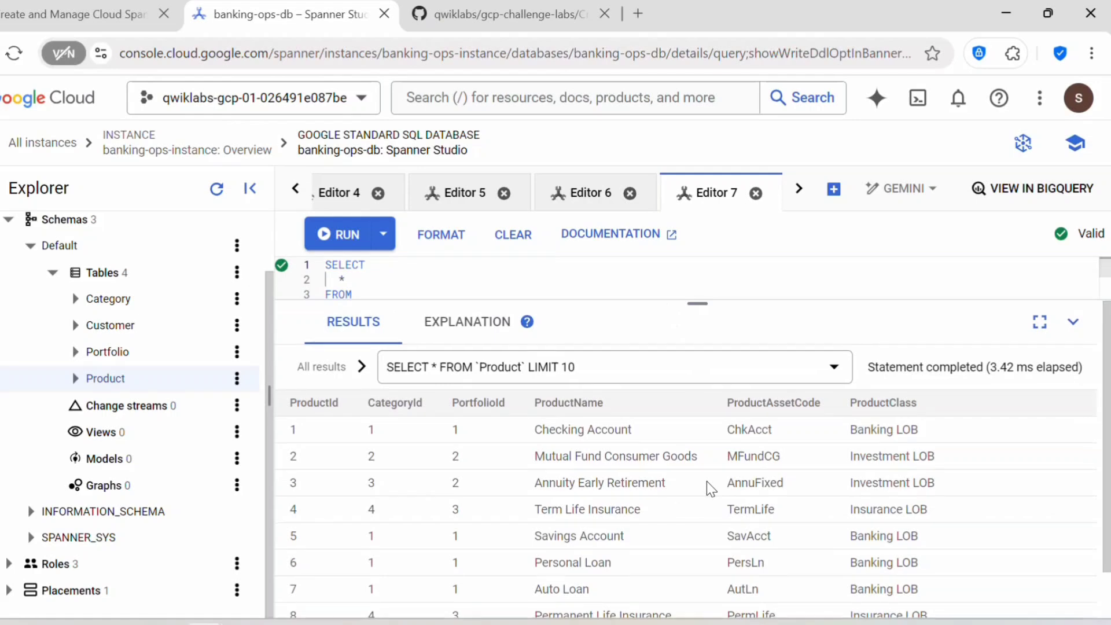
scroll(710, 497, down, 1)
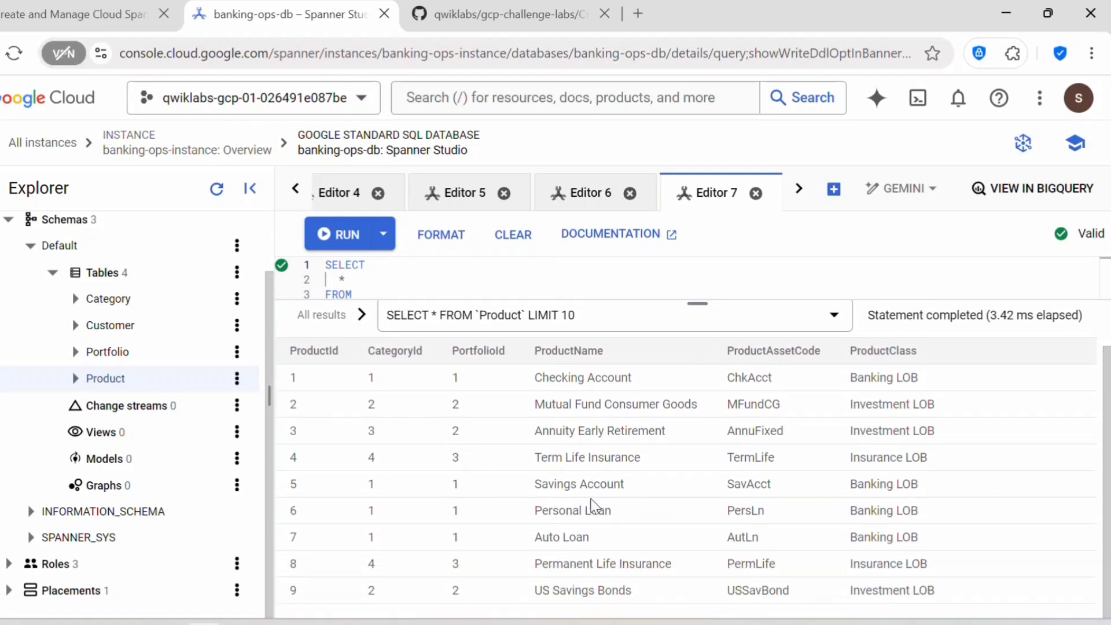
Look over all Product rows returned by the preview query, giving the results area slightly more height
drag(955, 601, 288, 386)
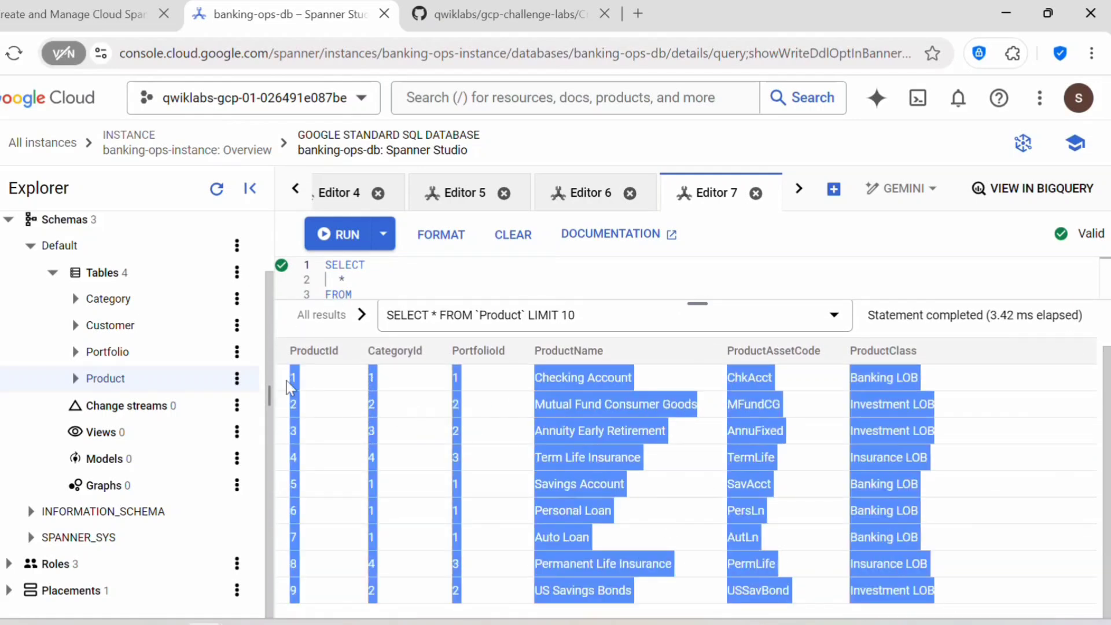
click(569, 418)
drag(697, 303, 698, 286)
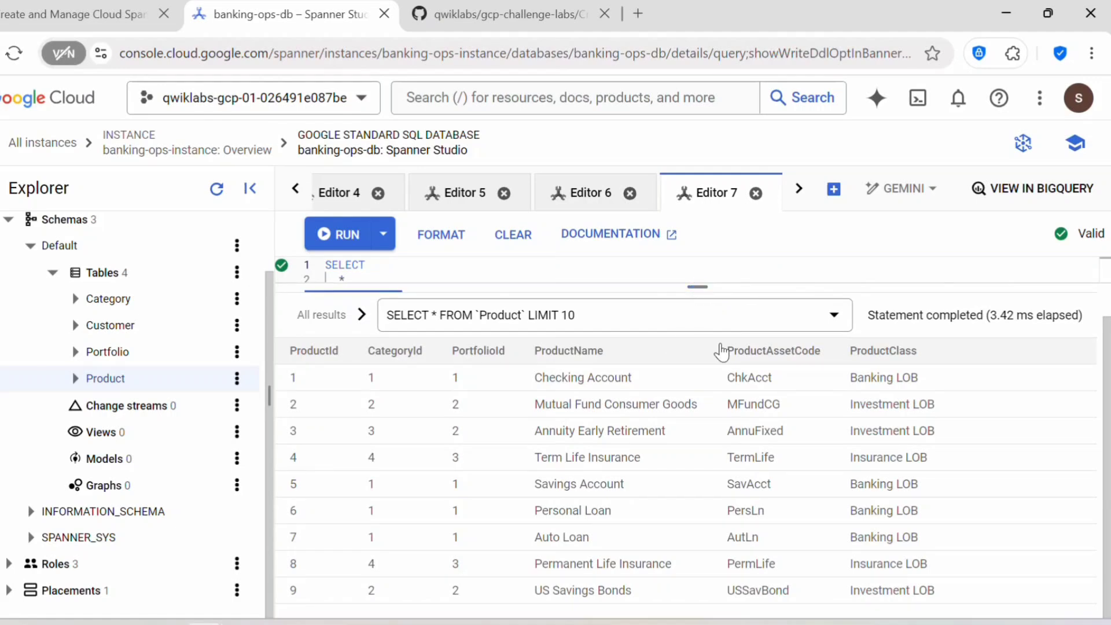
Return to the lab instructions and check progress for the Task 4 objective Create and Load Tables
click(68, 16)
scroll(521, 370, down, 5)
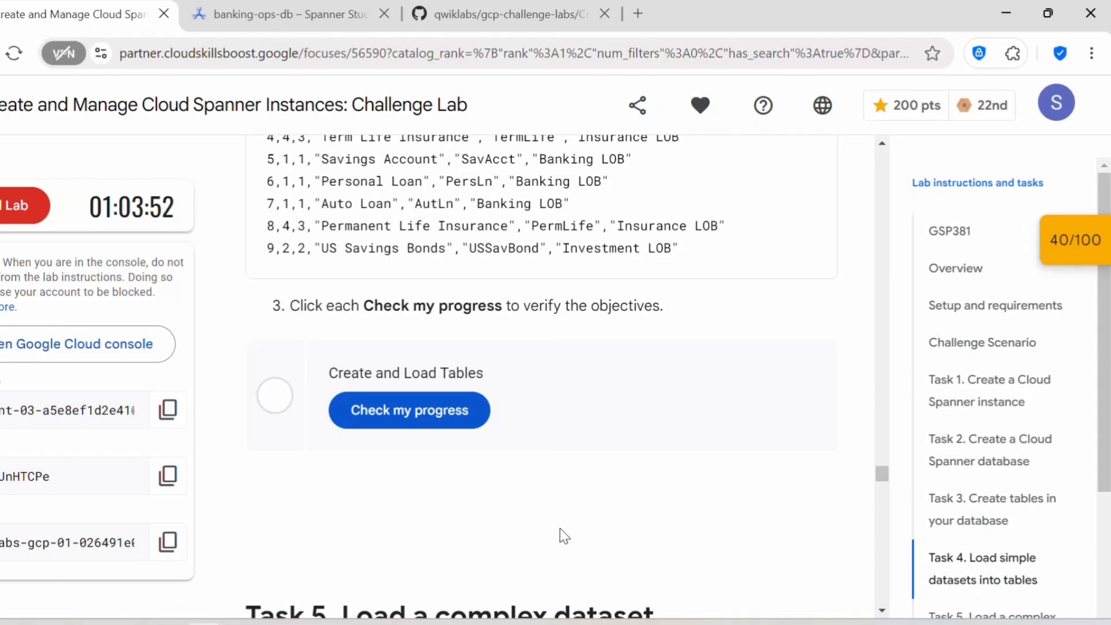
click(406, 429)
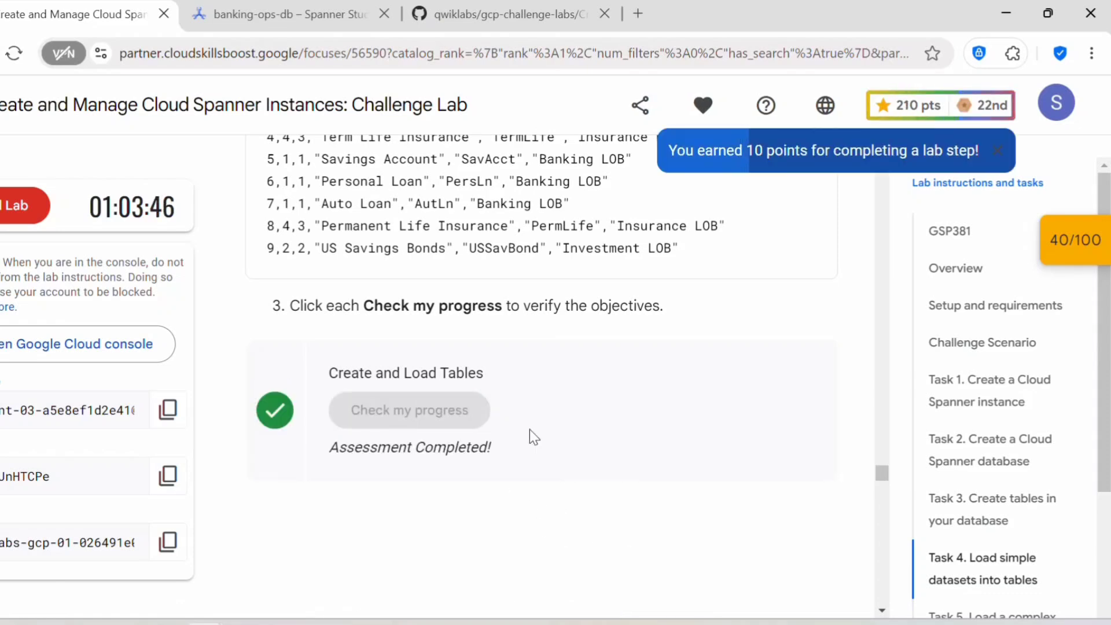
Read Task 5 on loading the Customer table, covering the Customer_List_500.csv location, the Dataflow notes and the sample manifest.json
scroll(529, 430, down, 6)
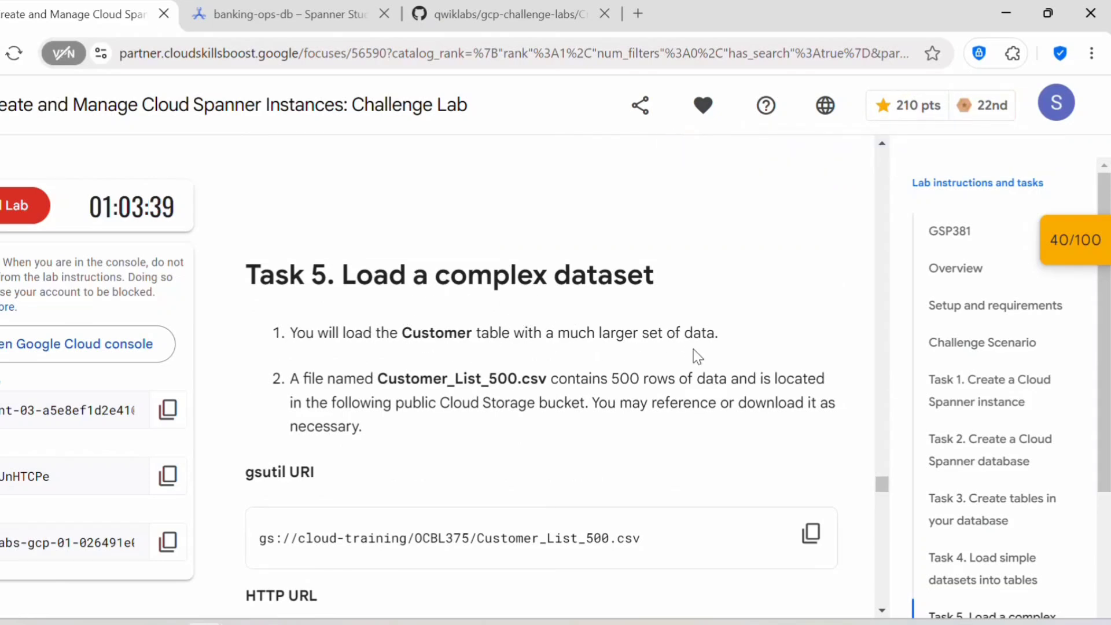
drag(558, 379, 379, 377)
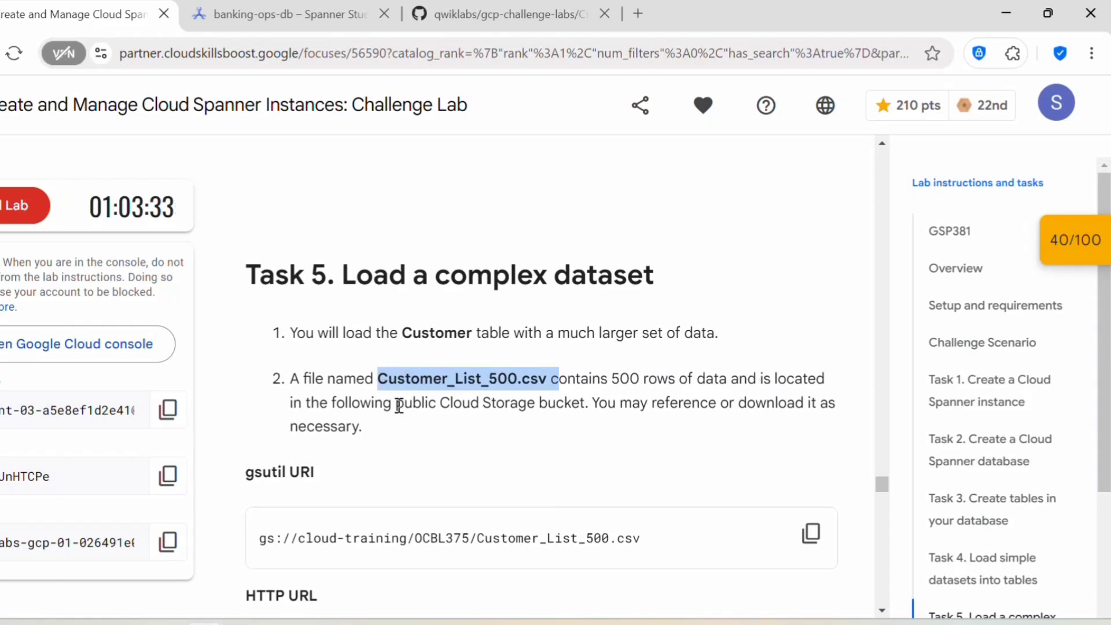
scroll(596, 428, down, 3)
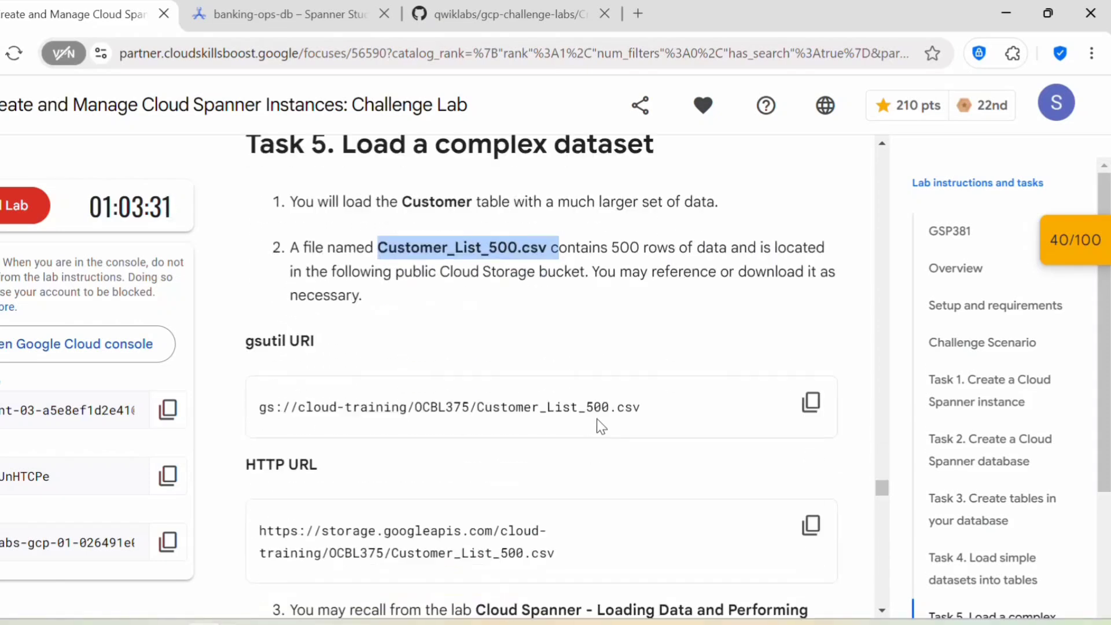
drag(642, 357, 260, 360)
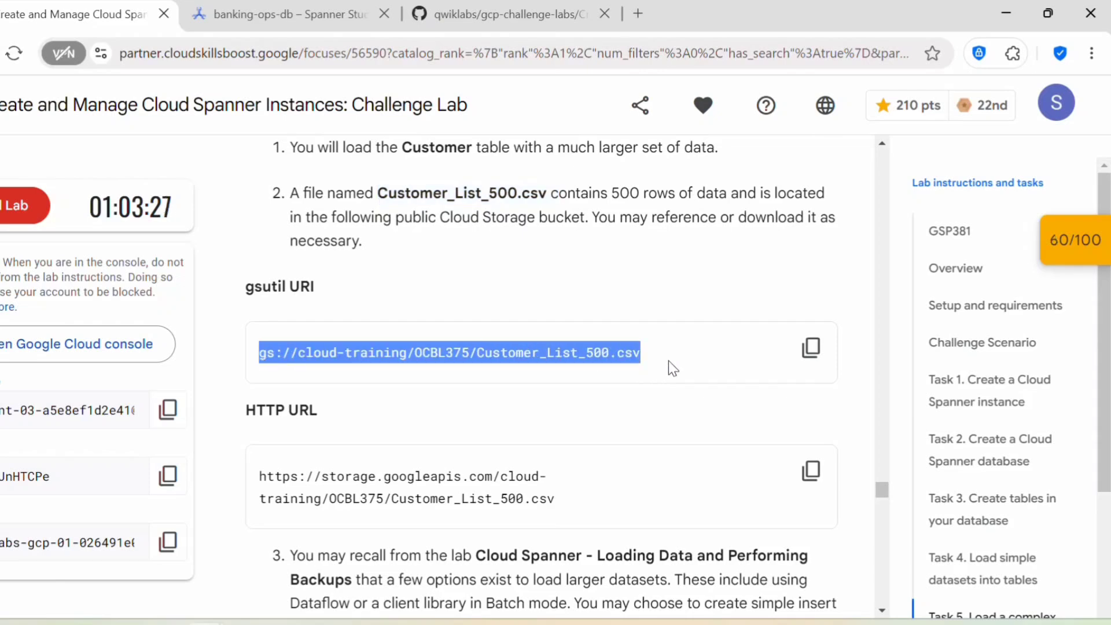
scroll(669, 360, down, 3)
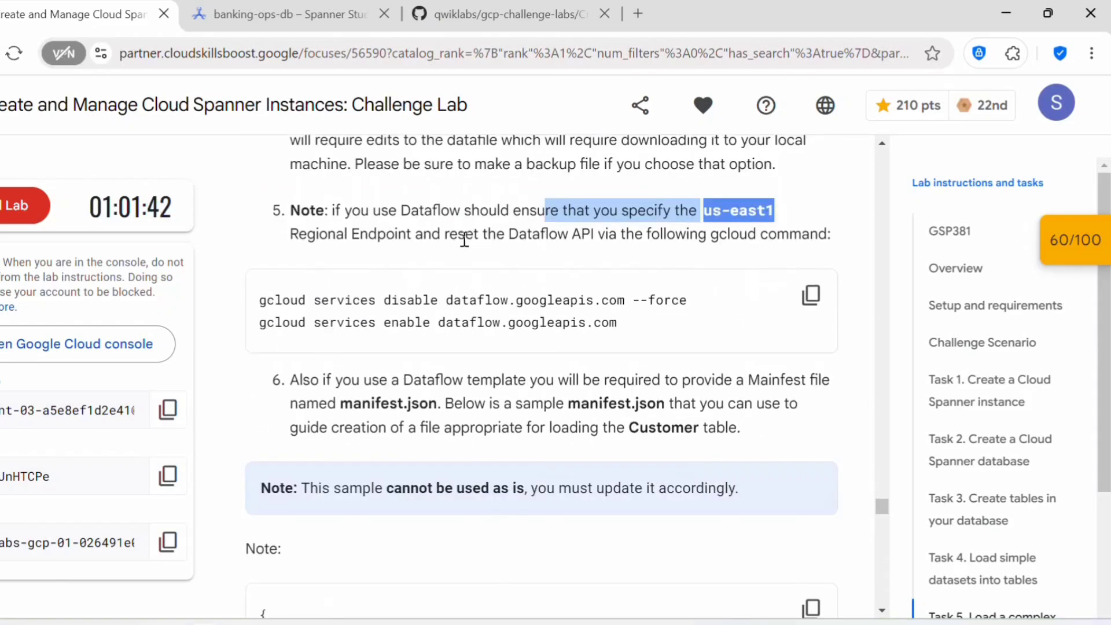
click(463, 239)
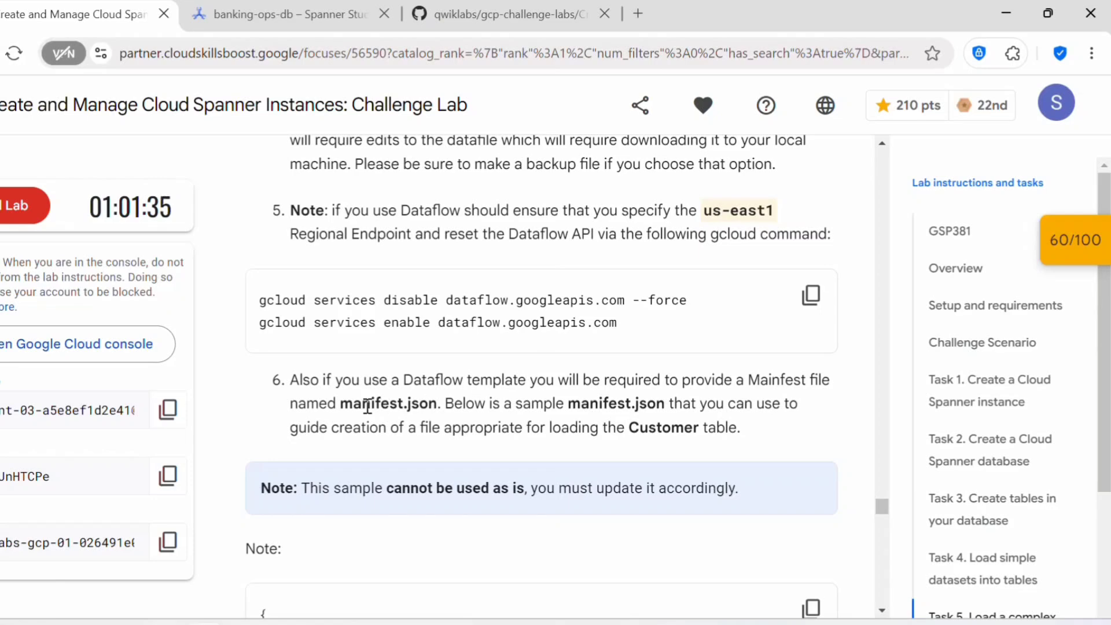
scroll(461, 409, down, 2)
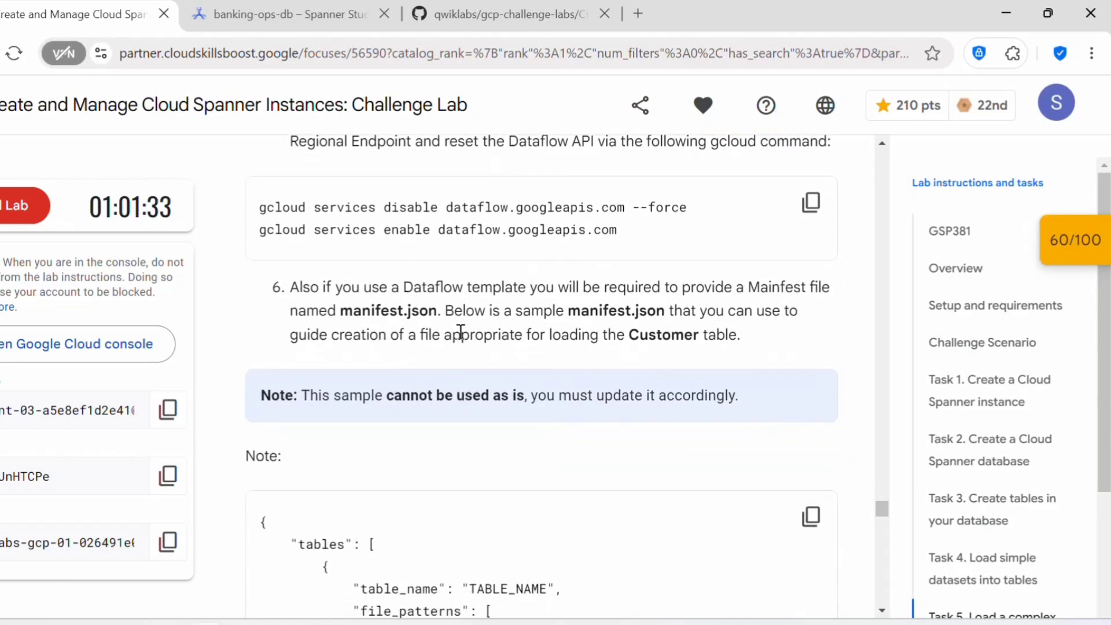
scroll(461, 331, down, 10)
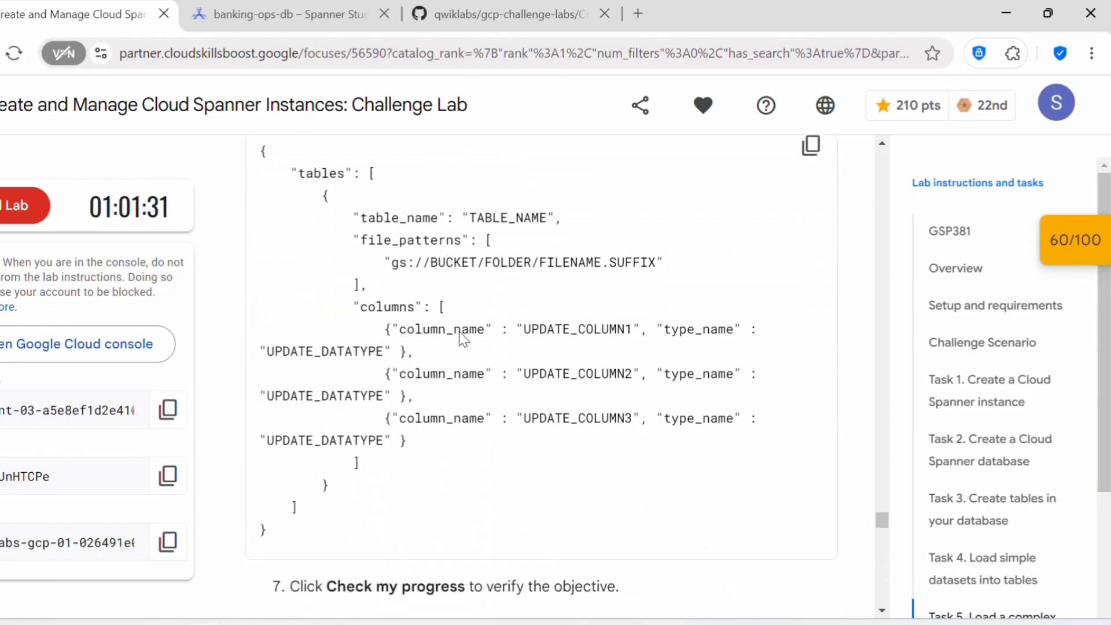
Copy the gsutil command for Customer_List_500.csv from the GitHub lab notes and run it in a newly activated, authorized Cloud Shell
click(457, 14)
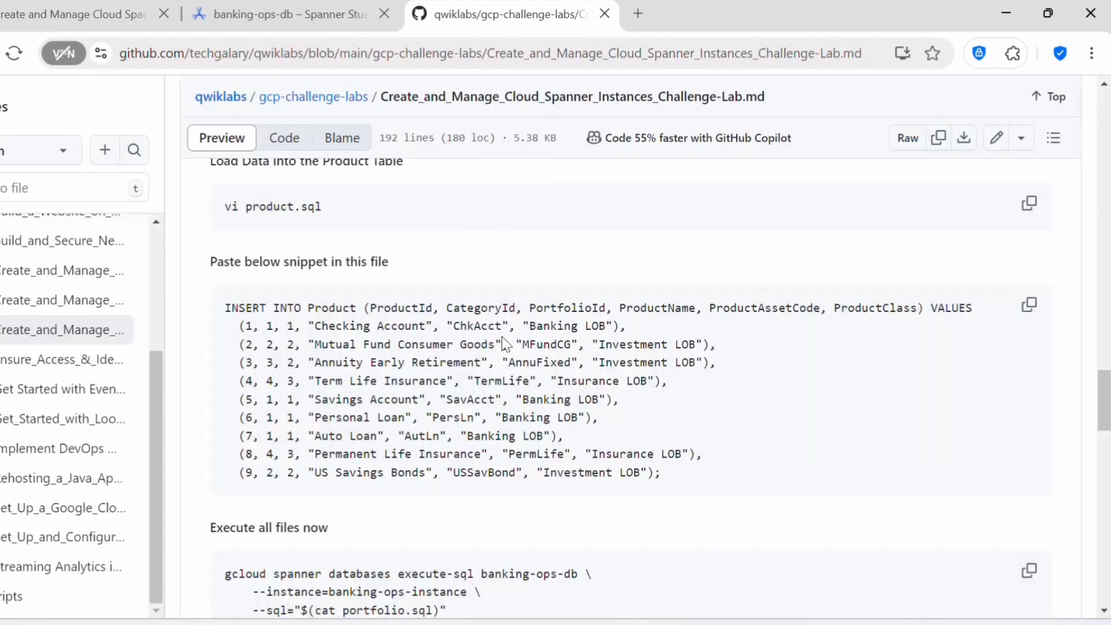
scroll(422, 322, down, 6)
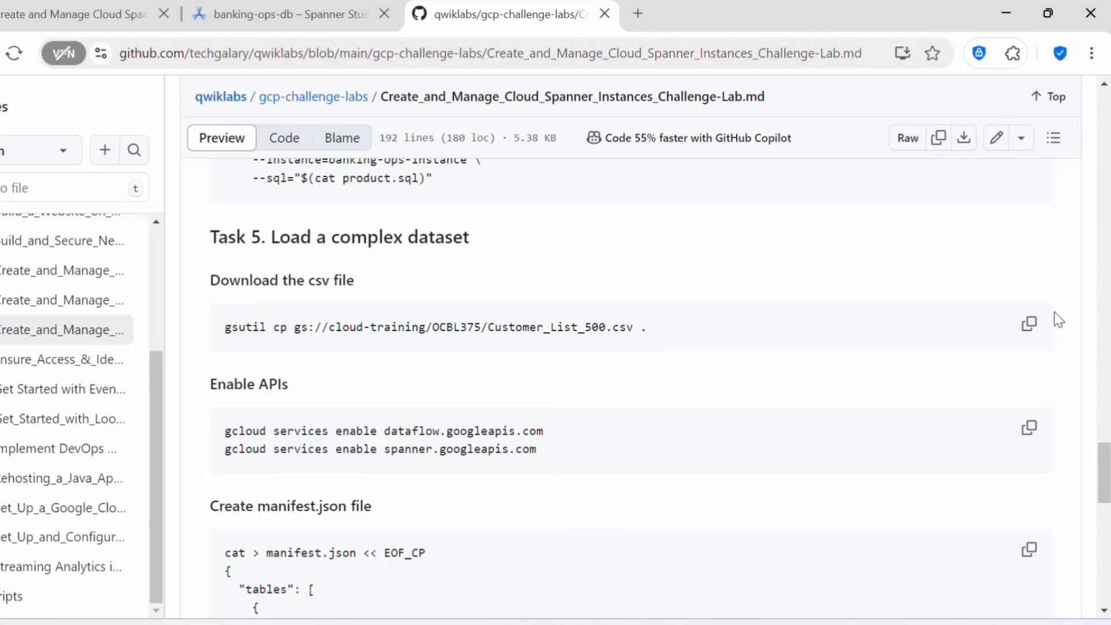
click(1028, 324)
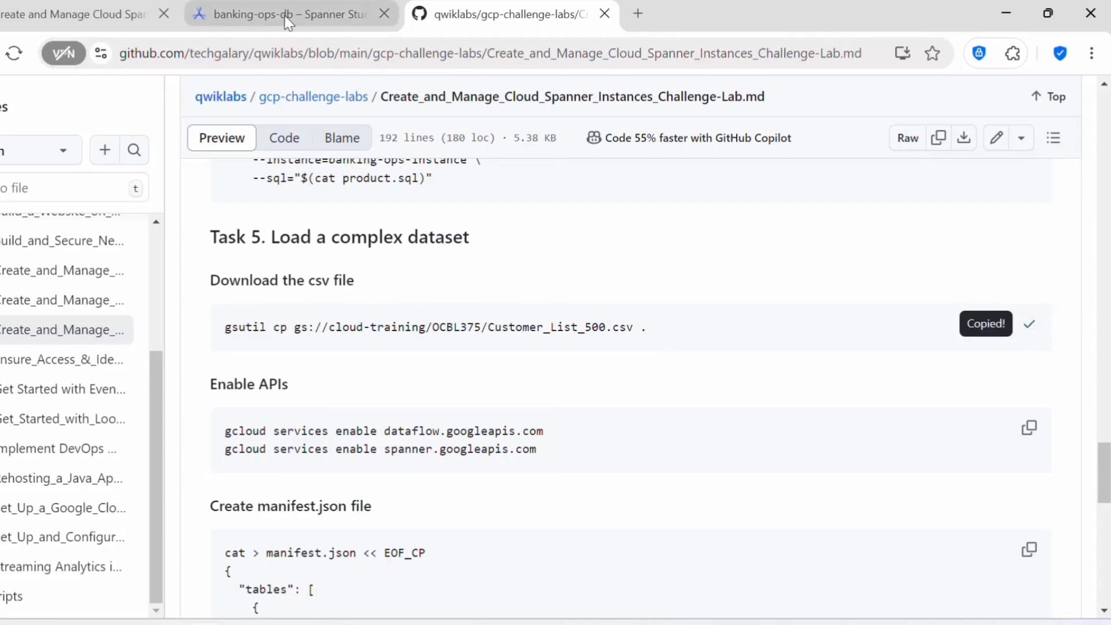
key(ctrl+shift+Tab)
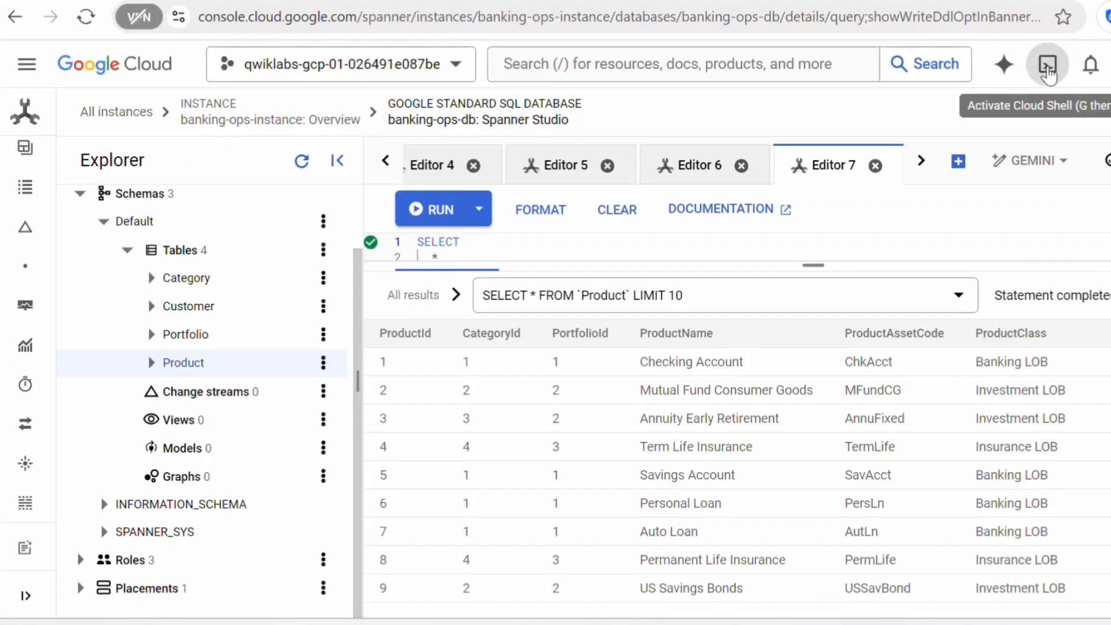
click(1047, 65)
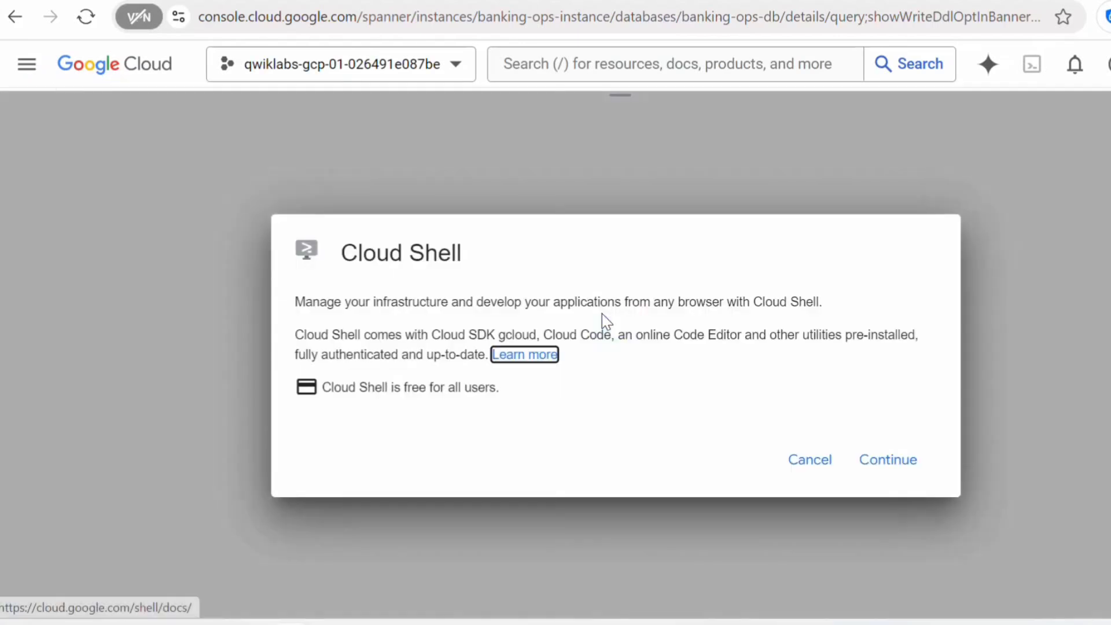
click(878, 465)
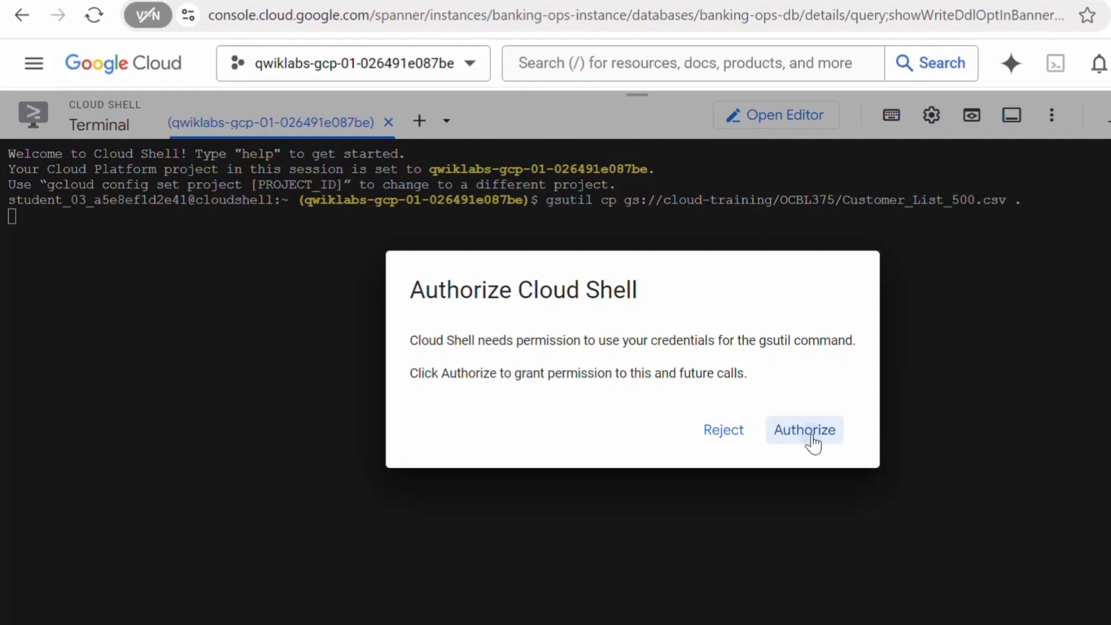
click(808, 431)
List the Cloud Shell home directory with ls to check for the downloaded Customer_List_500.csv file
drag(1007, 199, 847, 206)
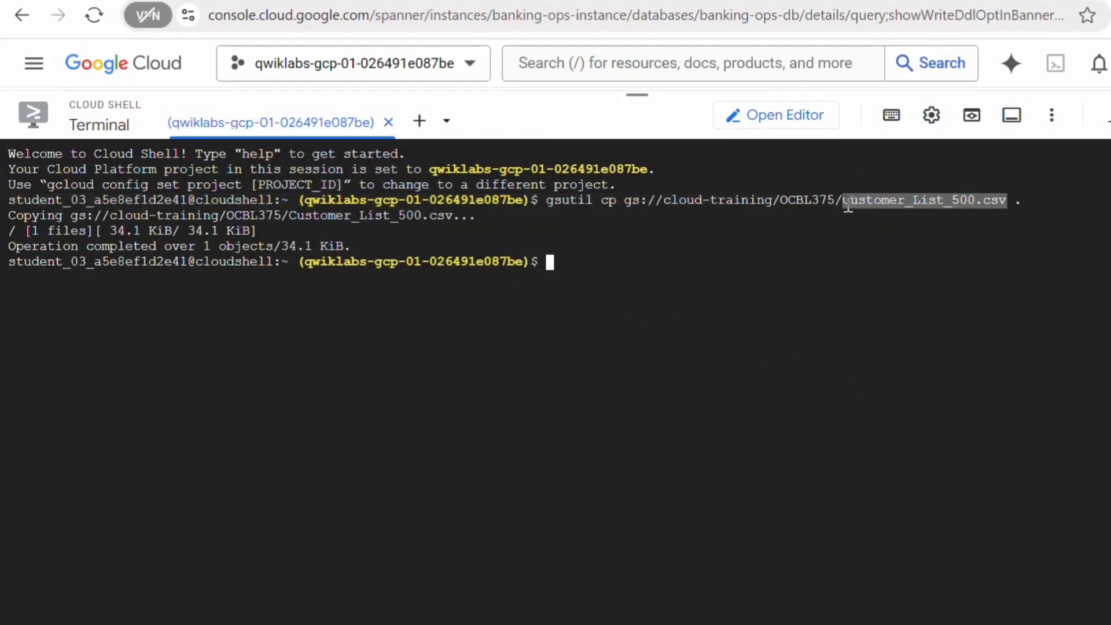
key(ctrl+c)
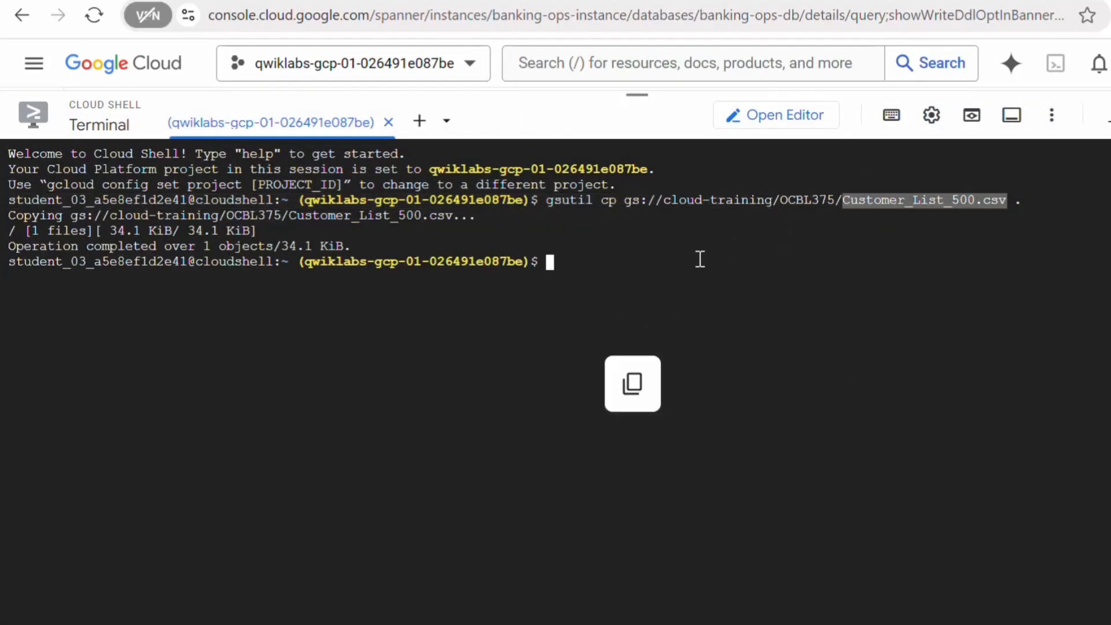
text(ls)
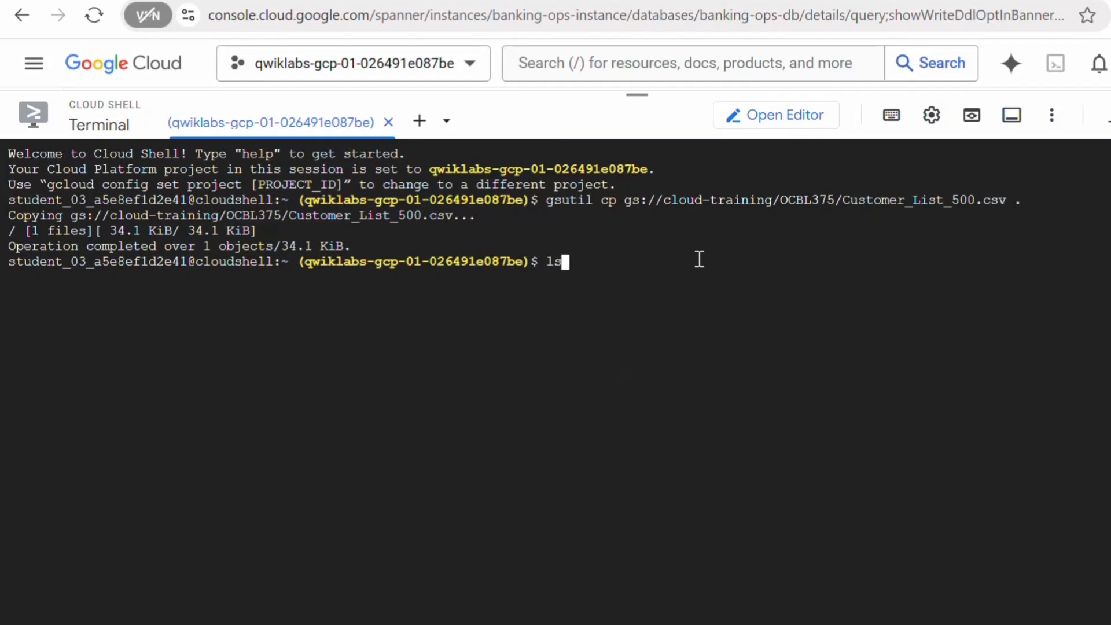
key(Return)
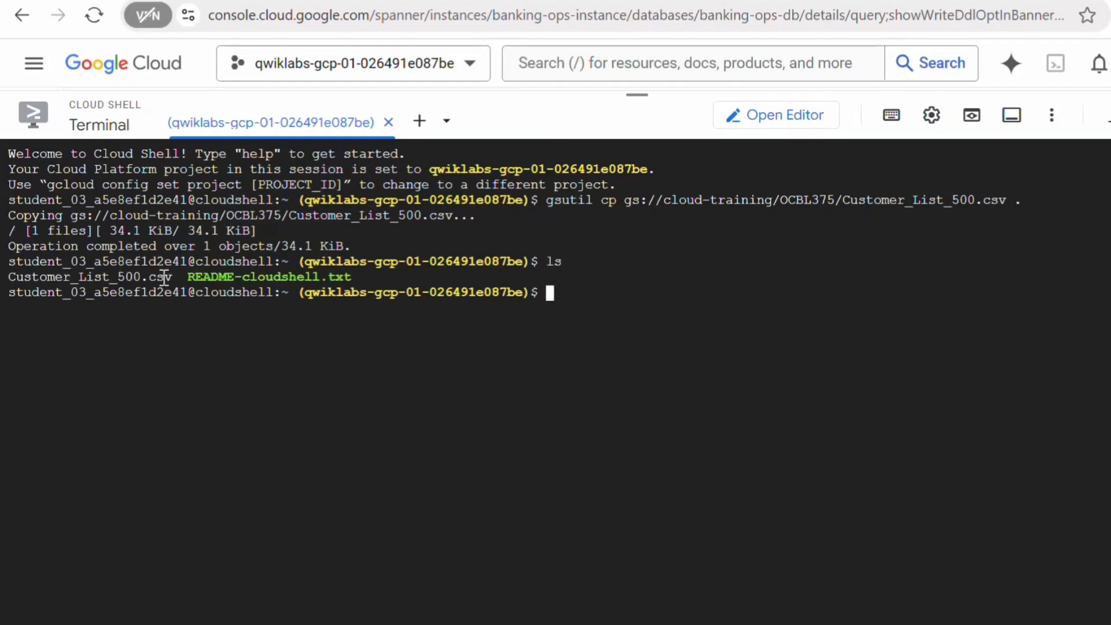
drag(173, 278, 4, 272)
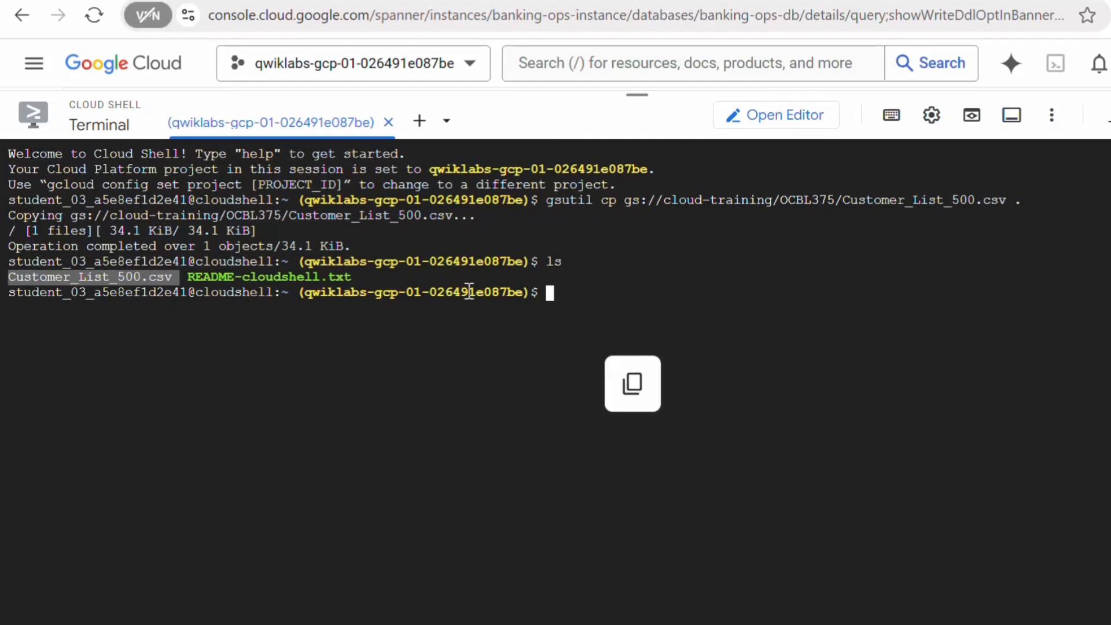
Copy the Enable APIs commands from the GitHub notes and run them in Cloud Shell for dataflow.googleapis.com and spanner.googleapis.com
key(alt+Tab)
scroll(709, 439, down, 2)
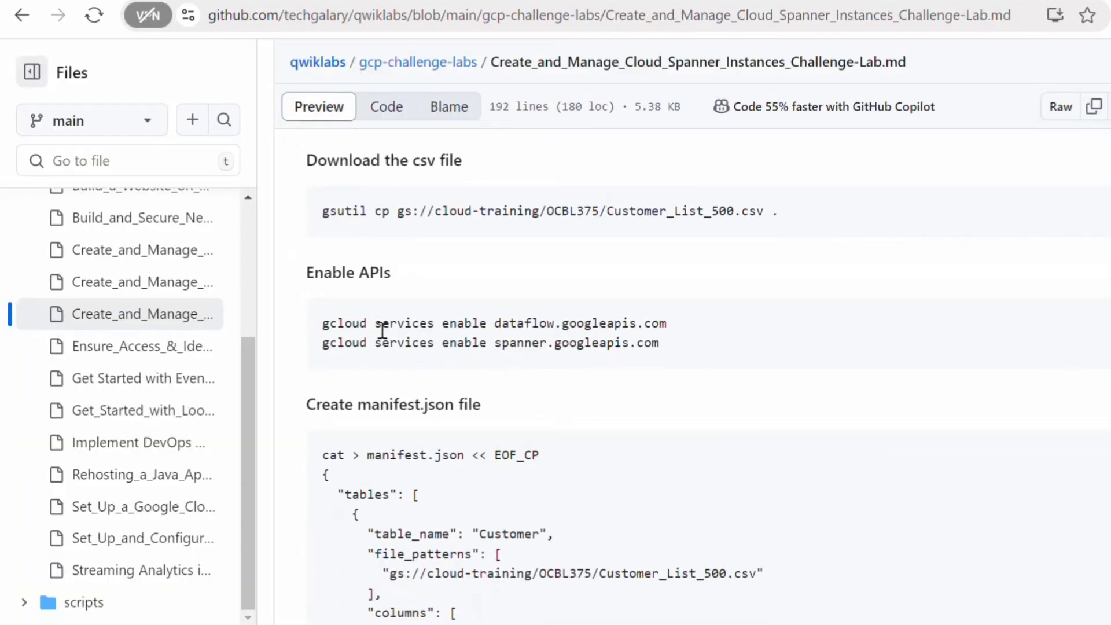
double_click(547, 323)
click(521, 345)
double_click(521, 344)
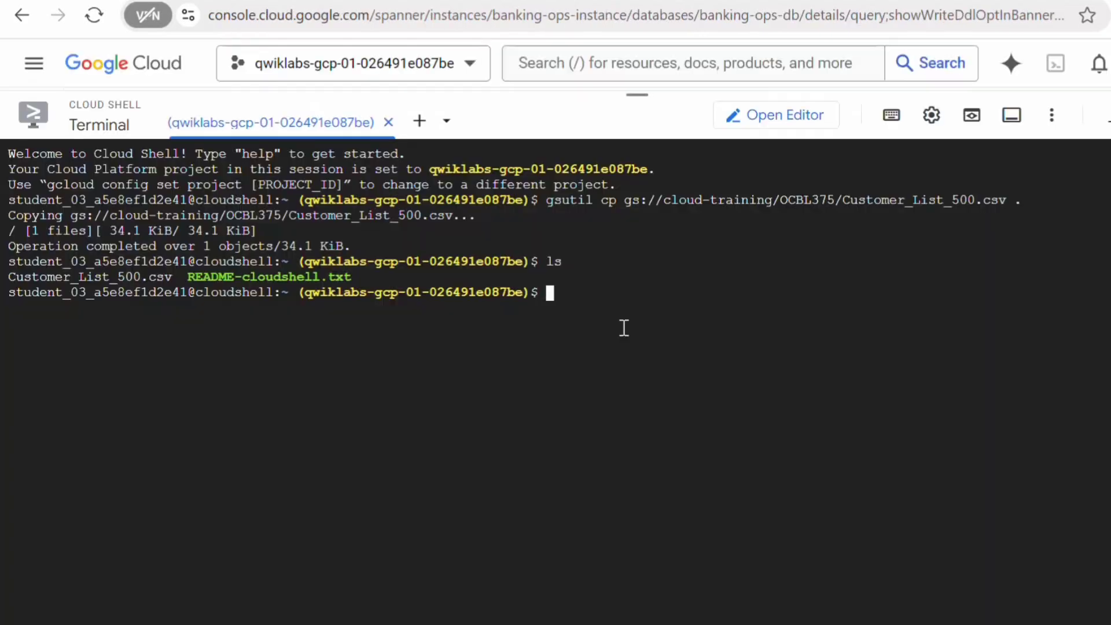
key(ctrl+v)
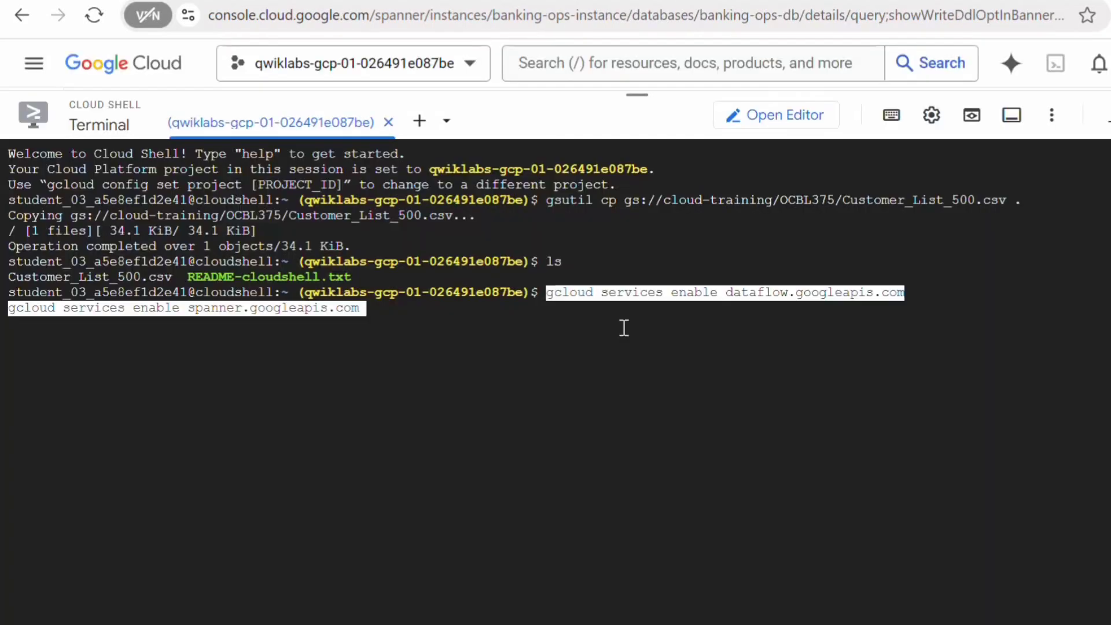
key(Return)
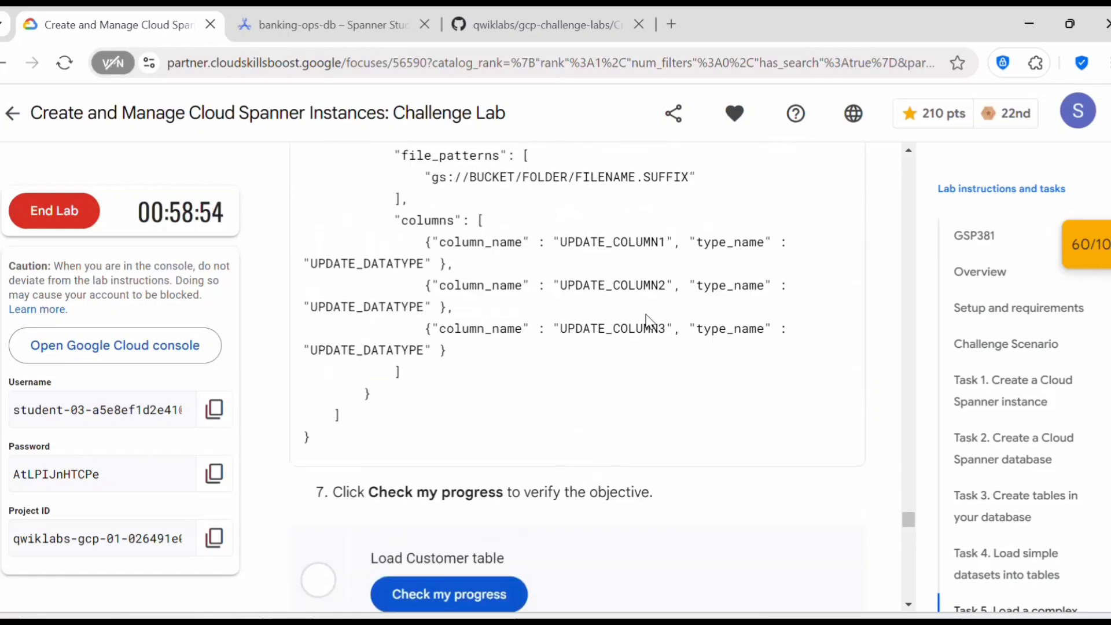
Compare the lab's sample manifest with the GitHub manifest.json snippet for the Customer table, checking its CSV file path
scroll(650, 323, up, 3)
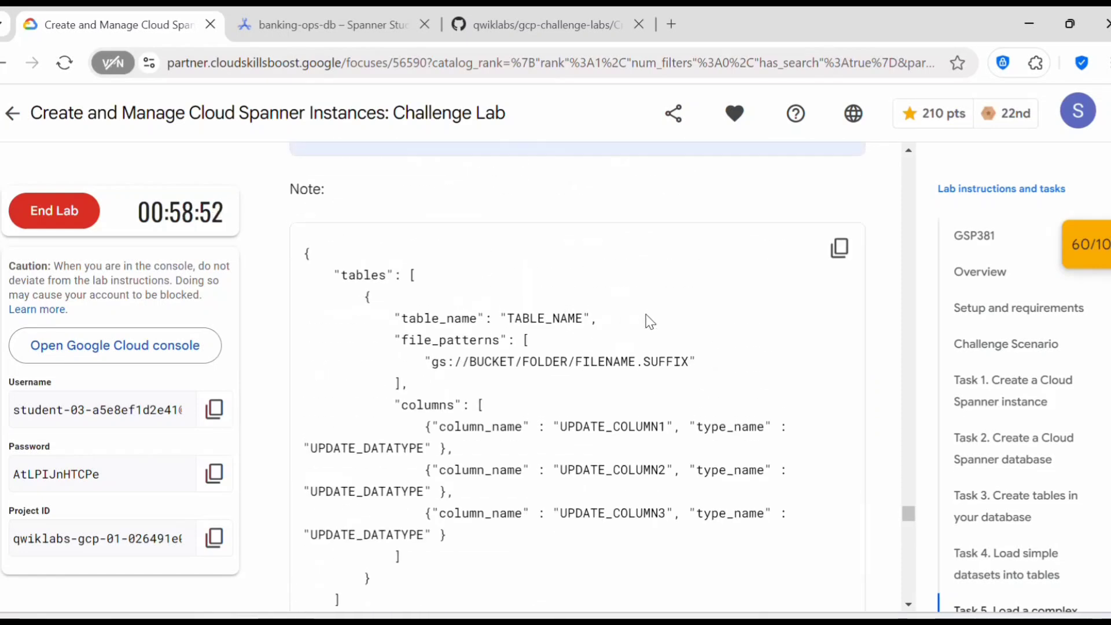
scroll(649, 322, up, 3)
click(479, 20)
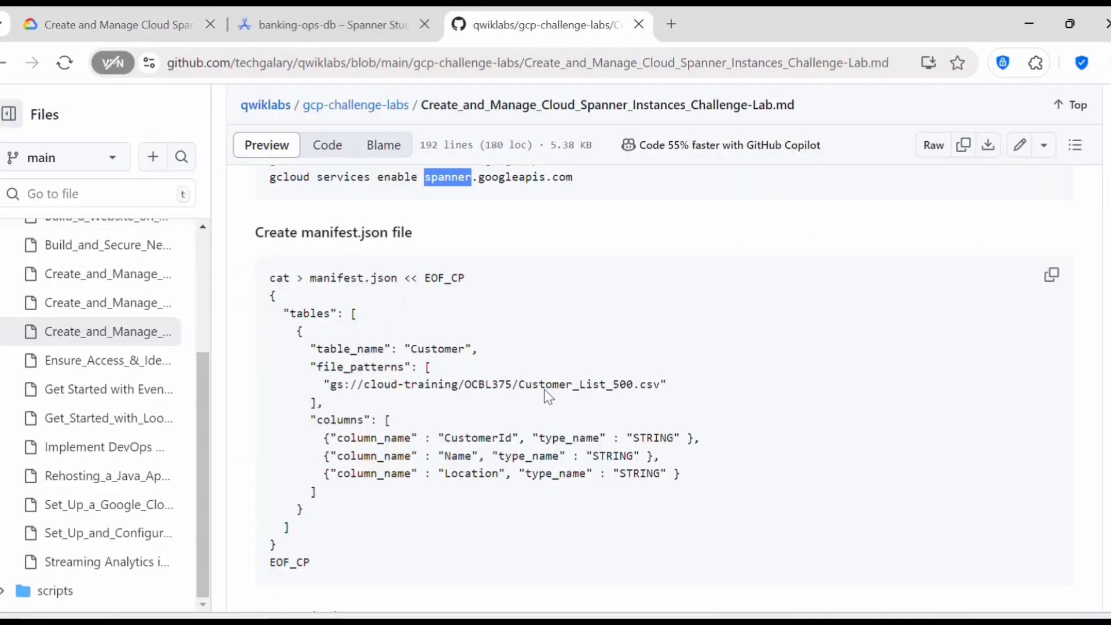
drag(660, 384, 331, 382)
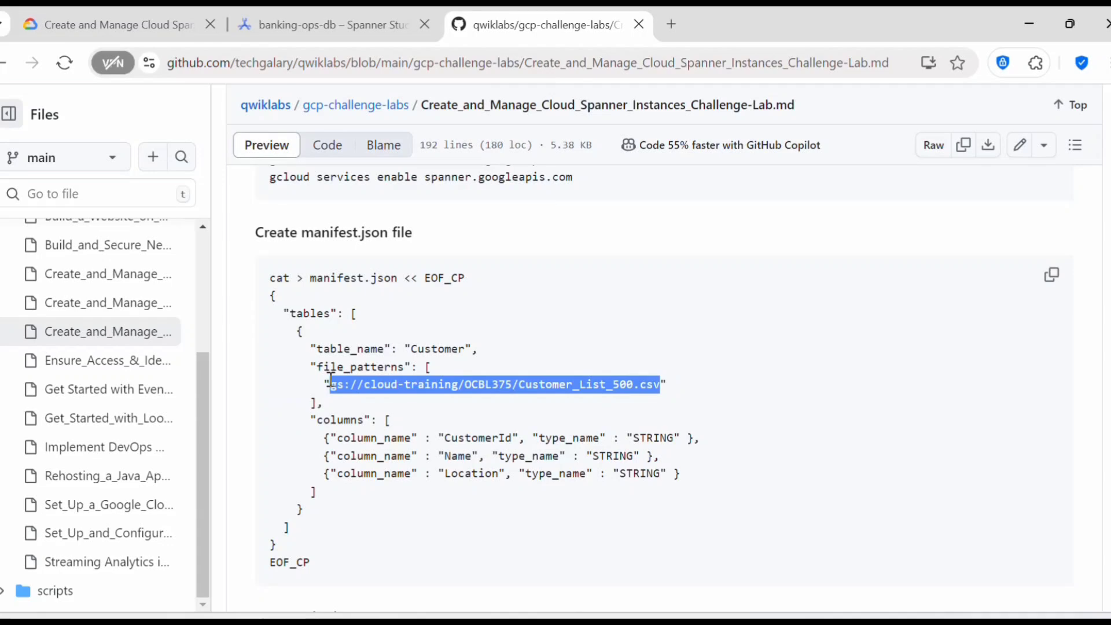
scroll(481, 439, down, 2)
scroll(498, 460, up, 2)
click(267, 275)
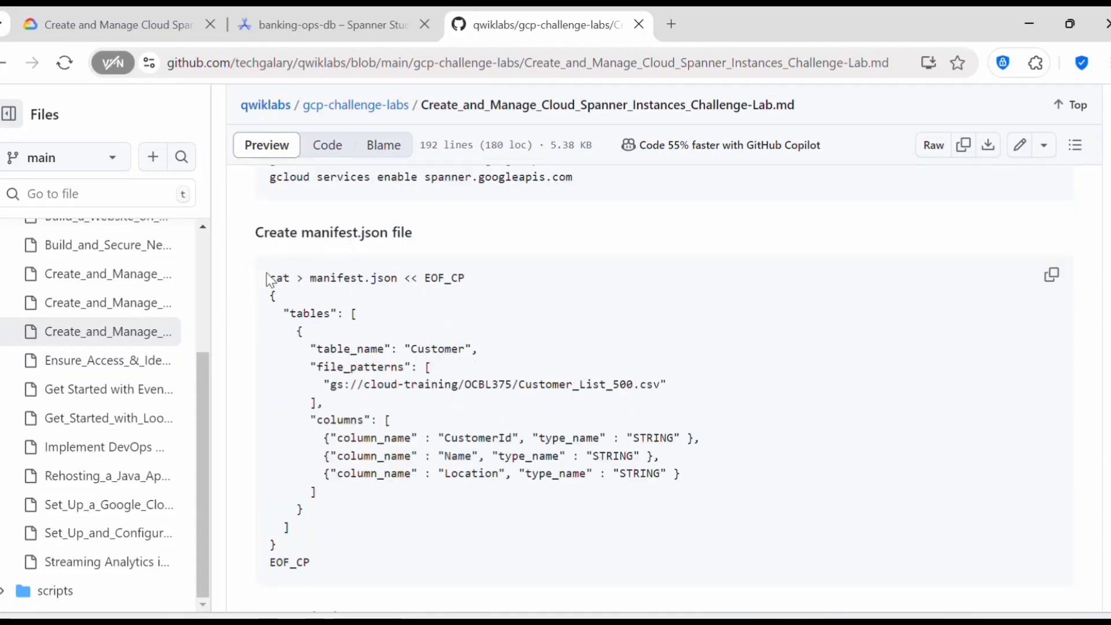
Create the Customer table's manifest.json in Cloud Shell from the copied GitHub snippet, and list the directory to check for the file
click(1052, 274)
click(307, 37)
key(ctrl+v)
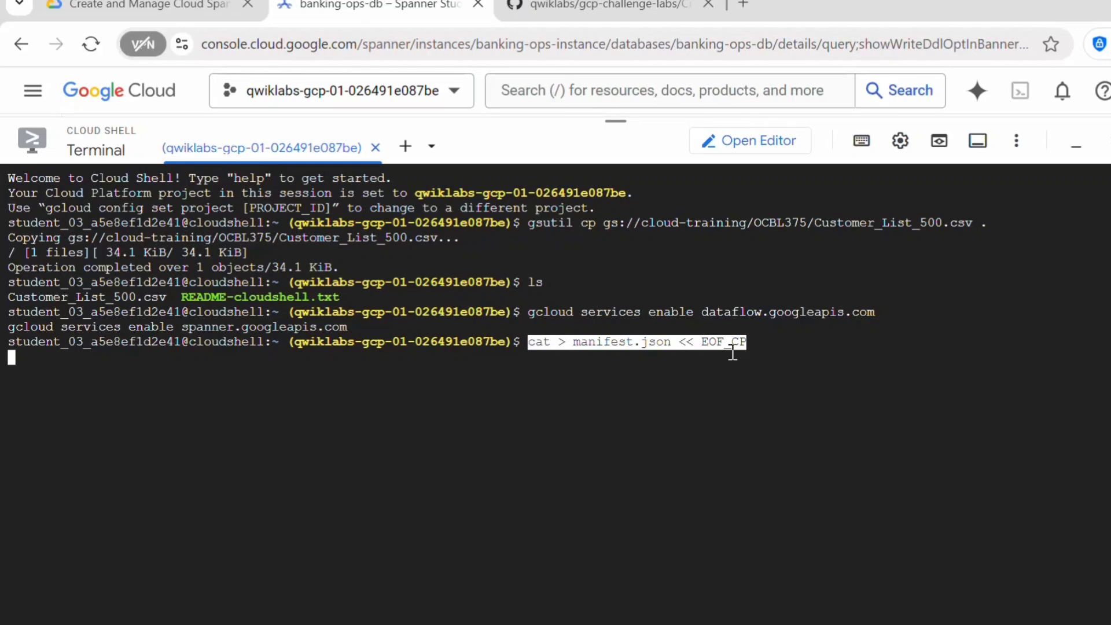
text(ls)
key(Return)
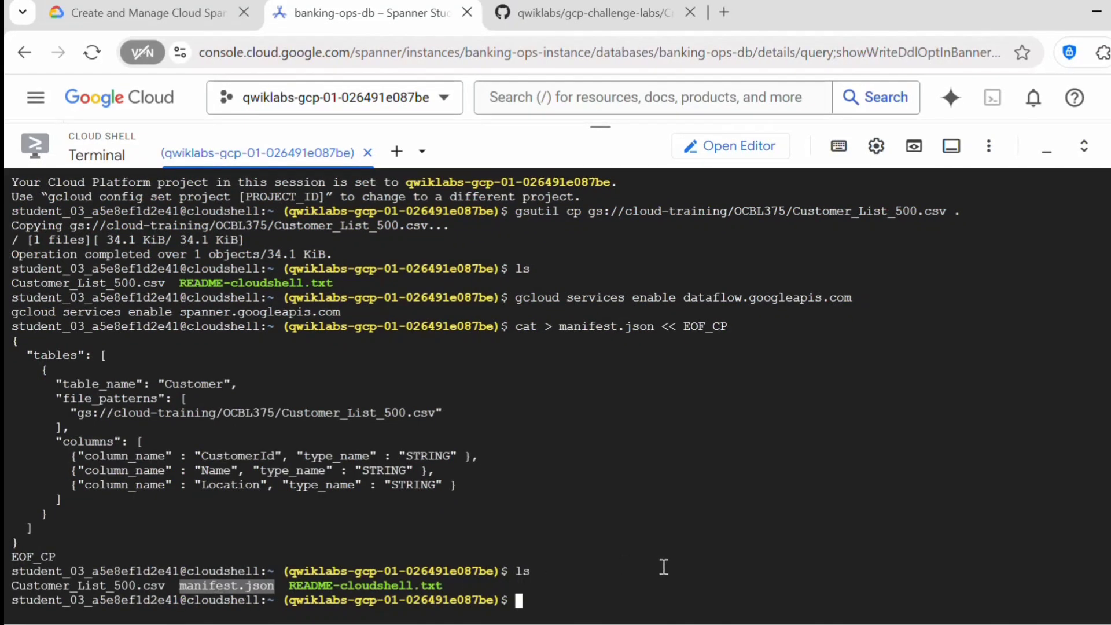
Copy the Set Environment Variables commands from the GitHub notes and run them in Cloud Shell, exporting REGION=us-east1 and BUCKET_NAME=qwiklabs-gcp-01-026491e087be
key(ctrl+Tab)
scroll(720, 292, down, 6)
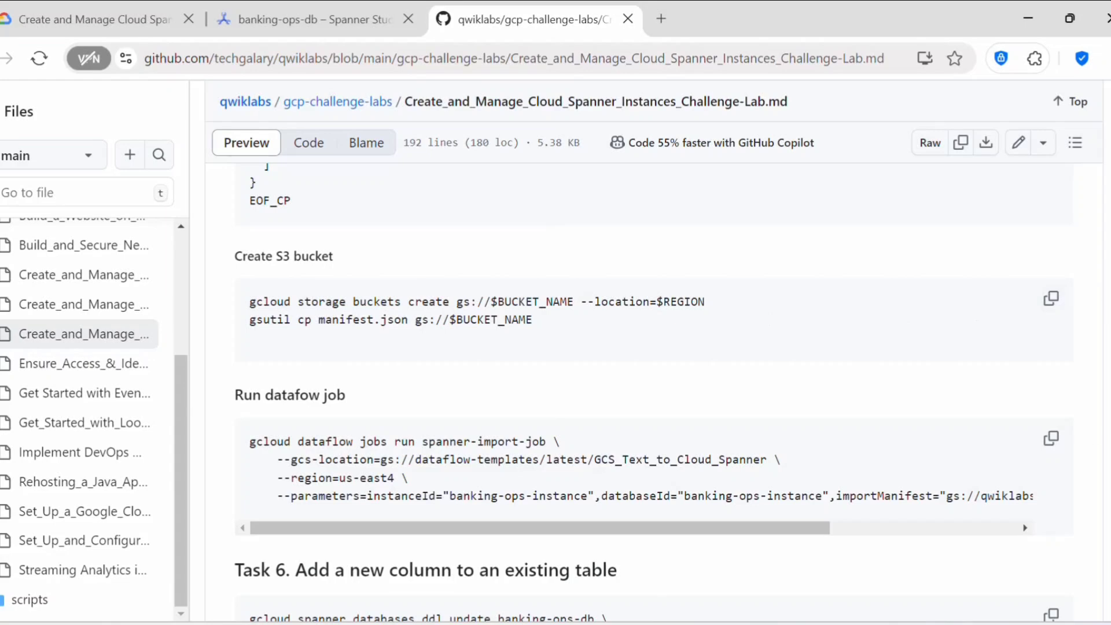
scroll(653, 393, up, 20)
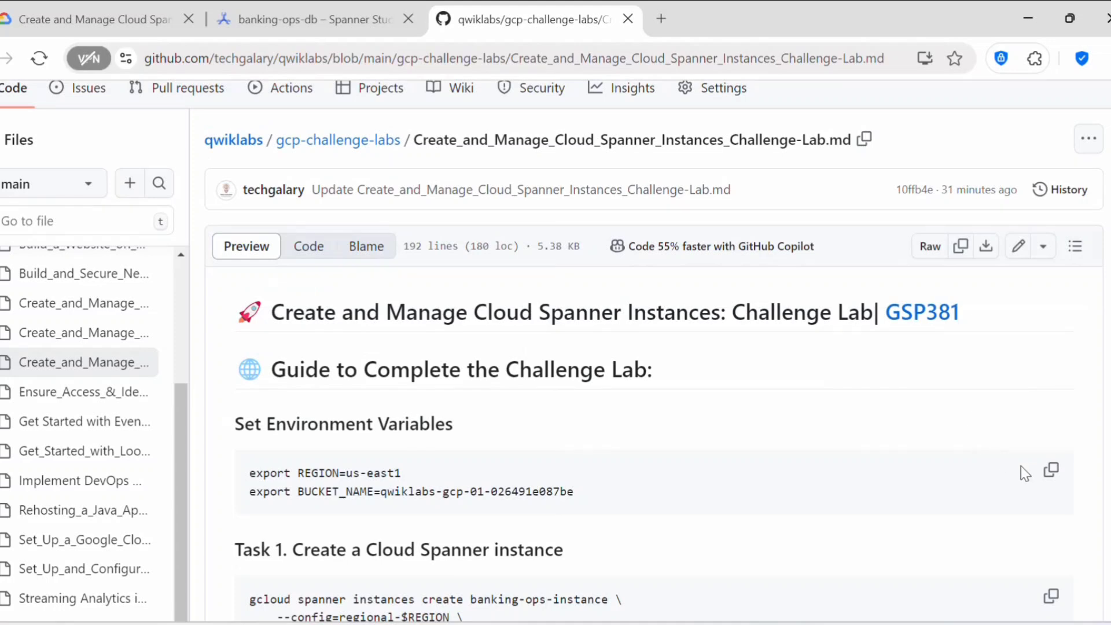
click(1051, 469)
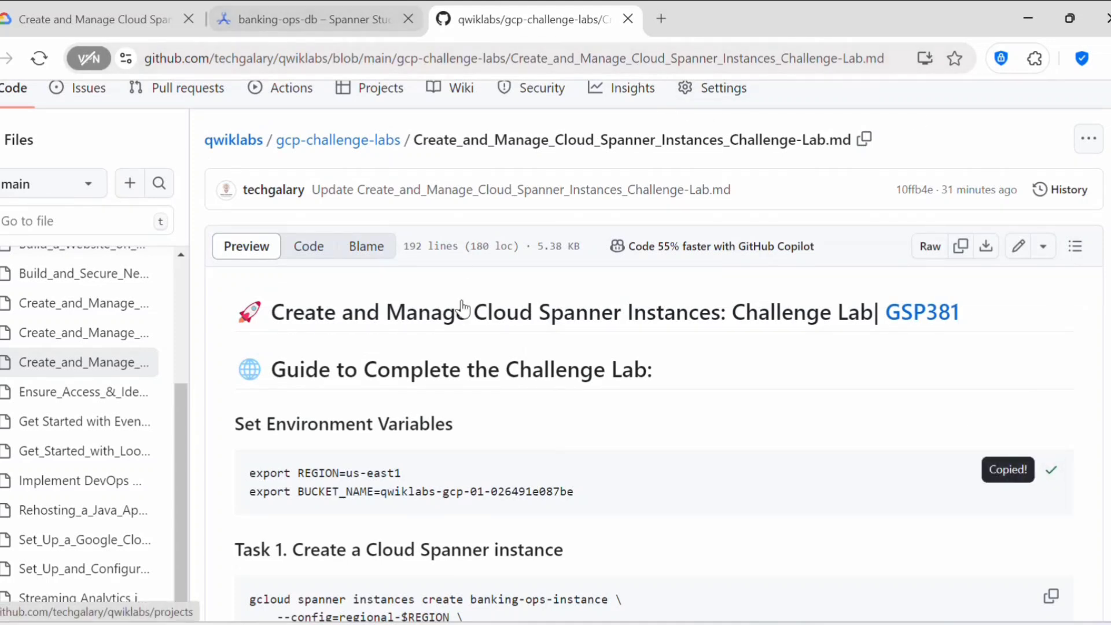
scroll(364, 451, down, 2)
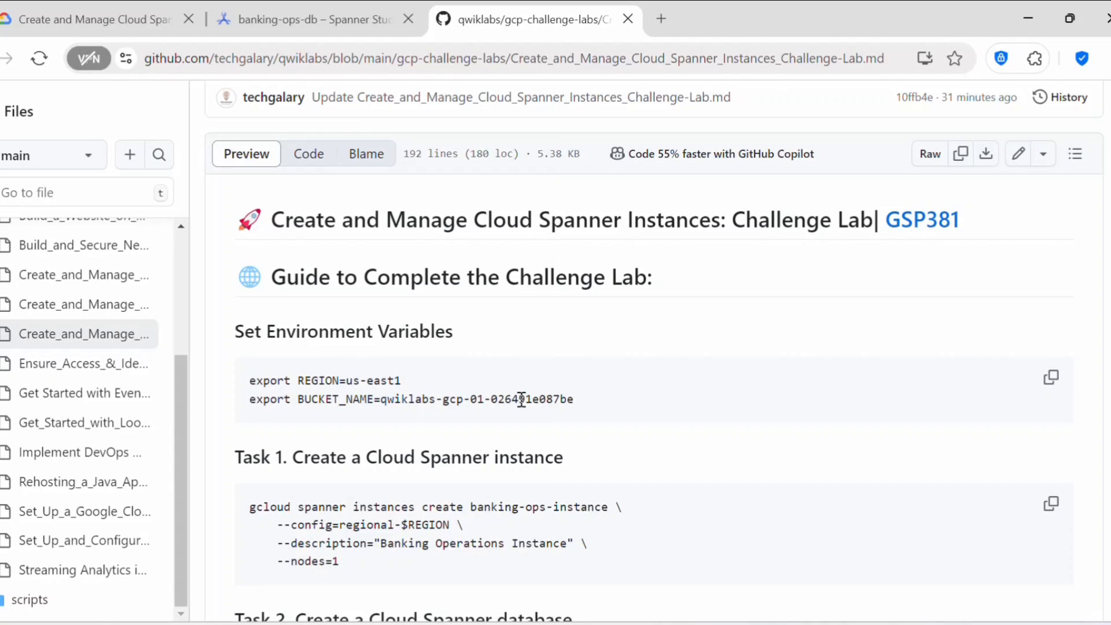
triple_click(411, 396)
key(ctrl+c)
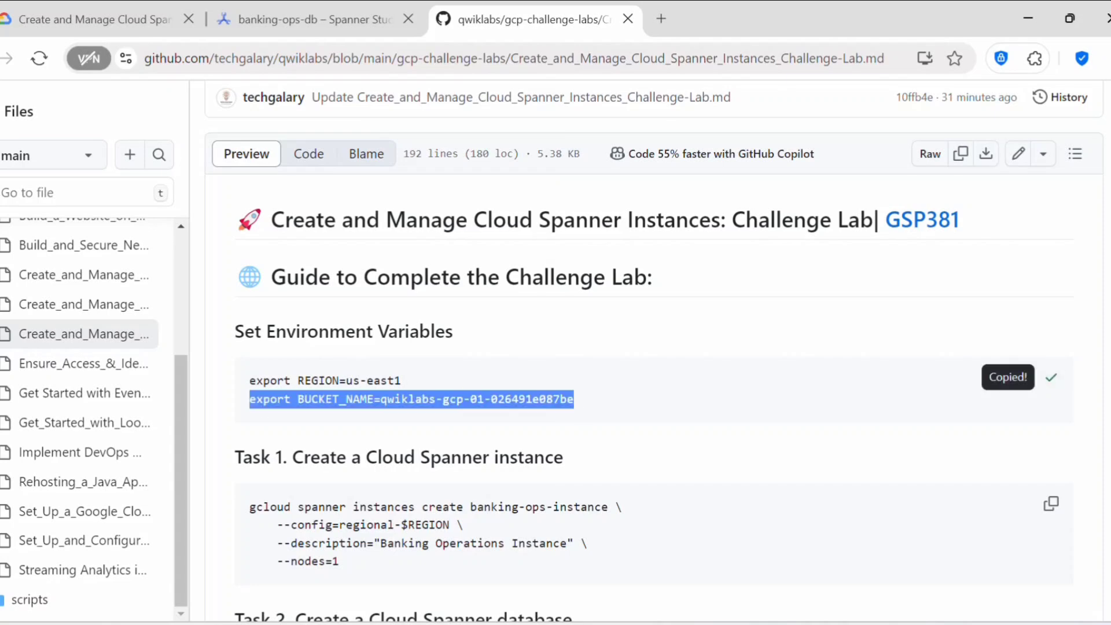
click(307, 19)
key(ctrl+v)
key(Return)
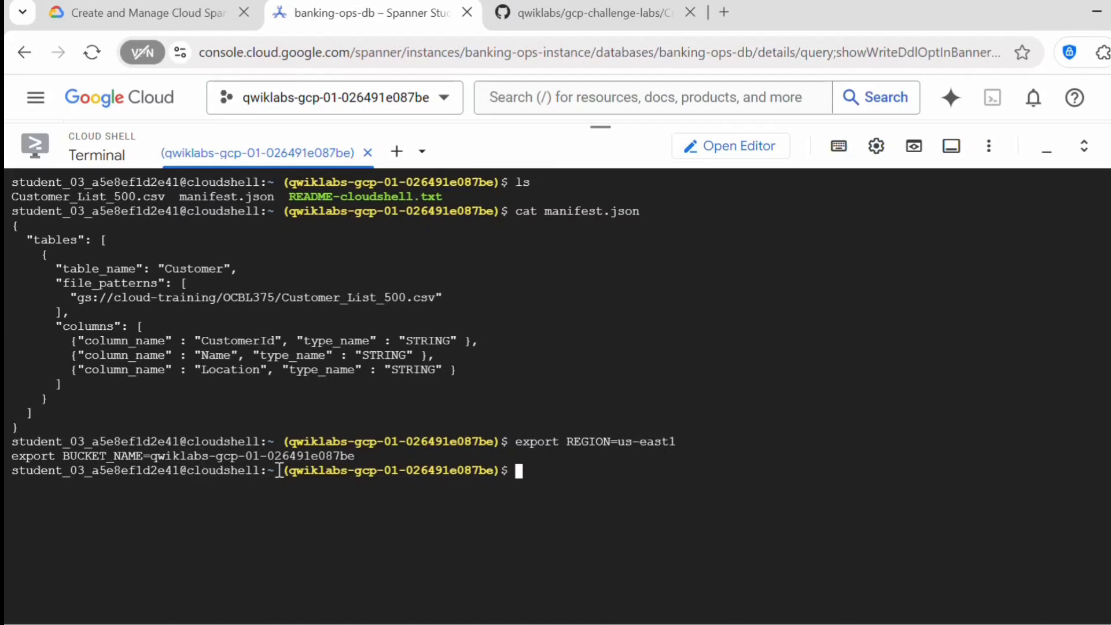
Check the Project ID on the lab page against the exported bucket name and copy it
click(145, 13)
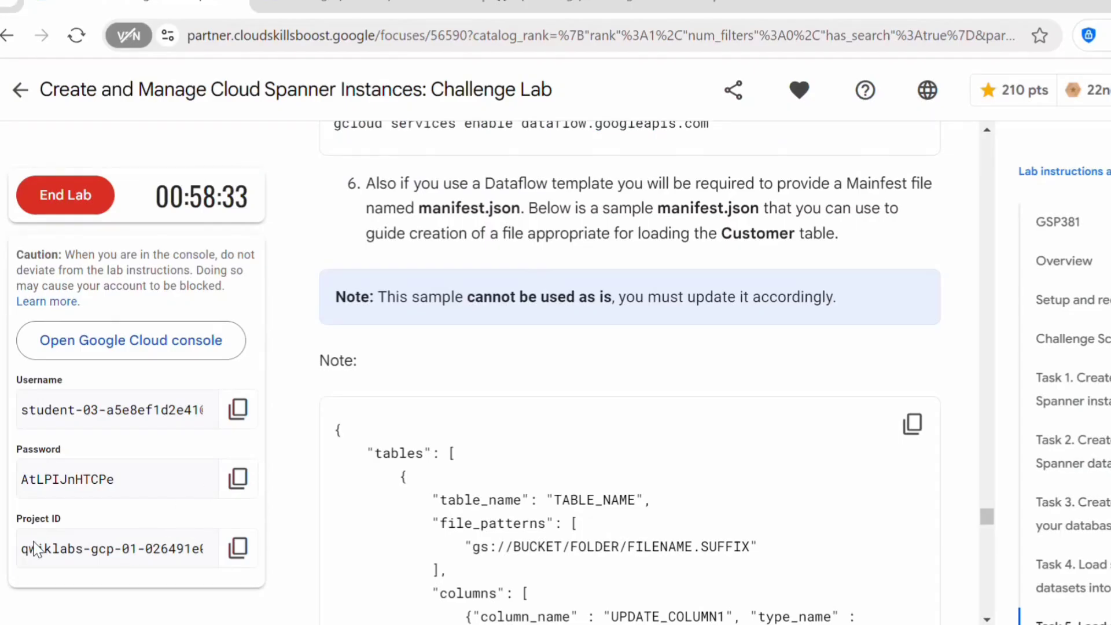
drag(21, 551, 227, 571)
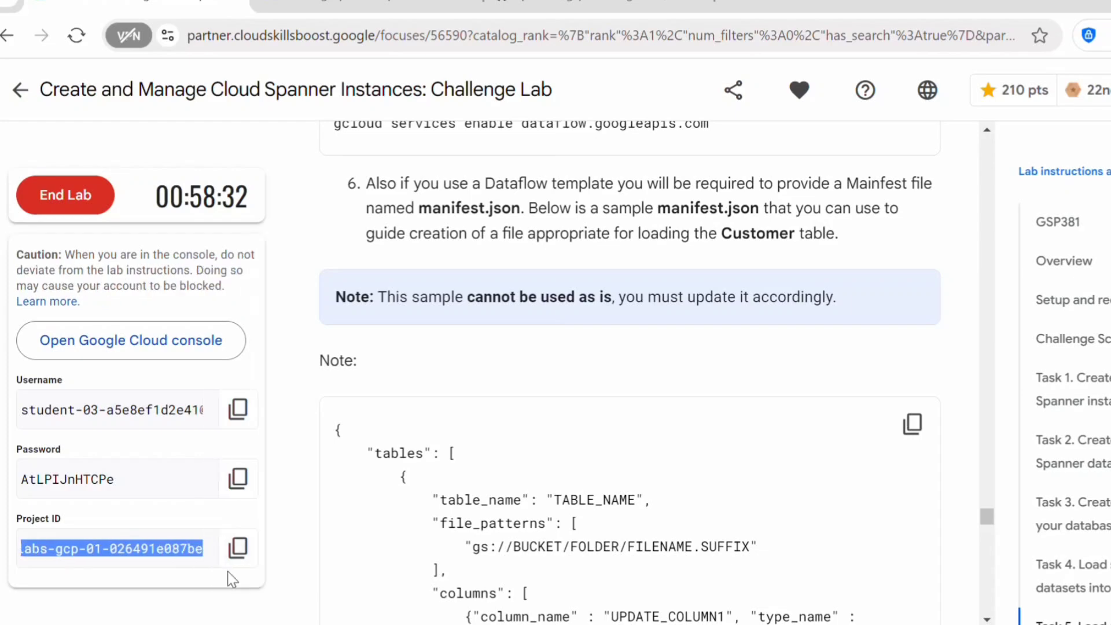
click(245, 546)
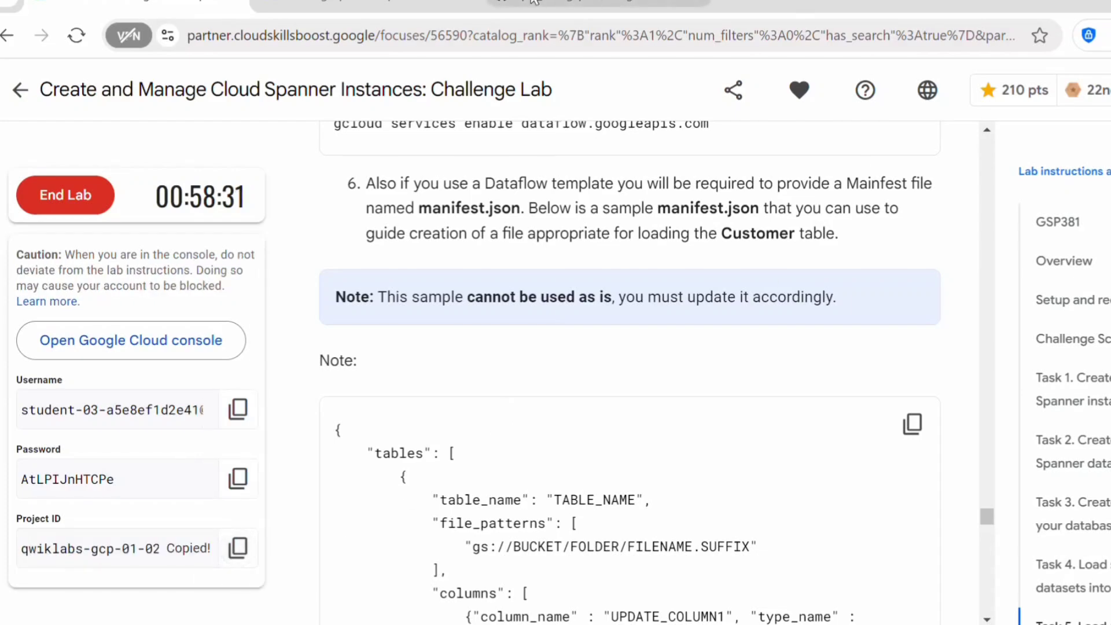
Run the GitHub notes' bucket commands in Cloud Shell to create gs://$BUCKET_NAME in $REGION and copy manifest.json into it
click(595, 4)
scroll(783, 348, down, 20)
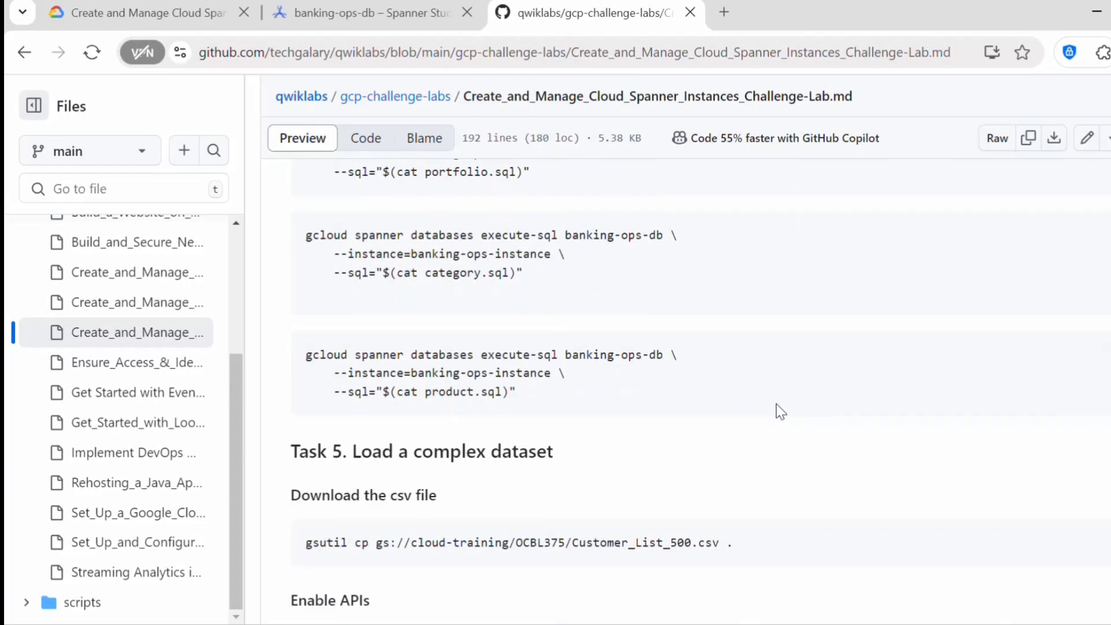
click(1060, 231)
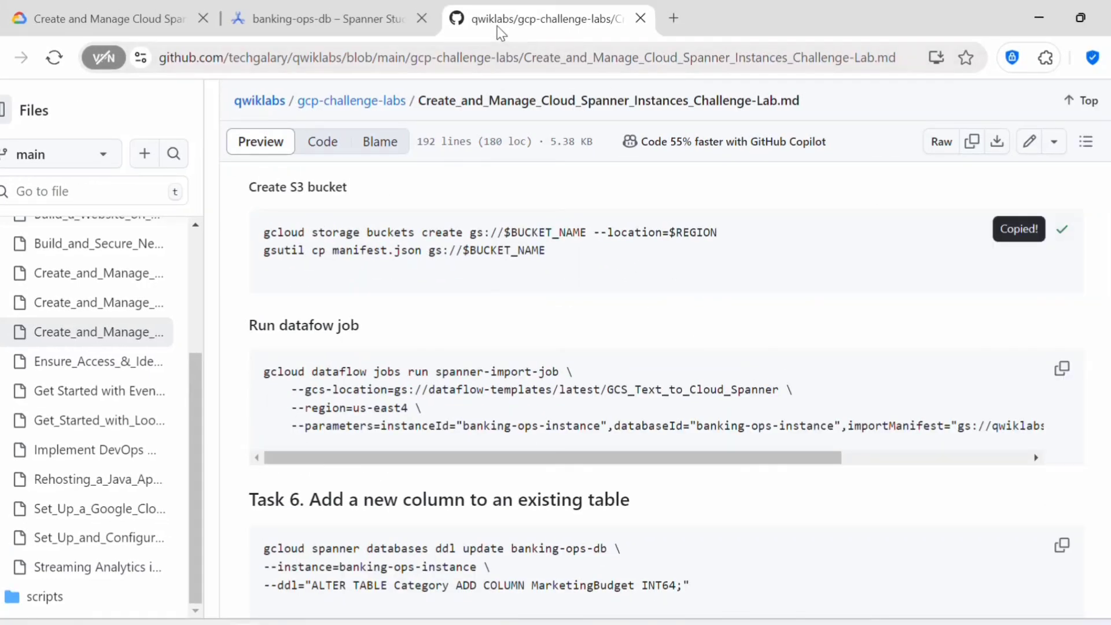
click(365, 29)
key(ctrl+v)
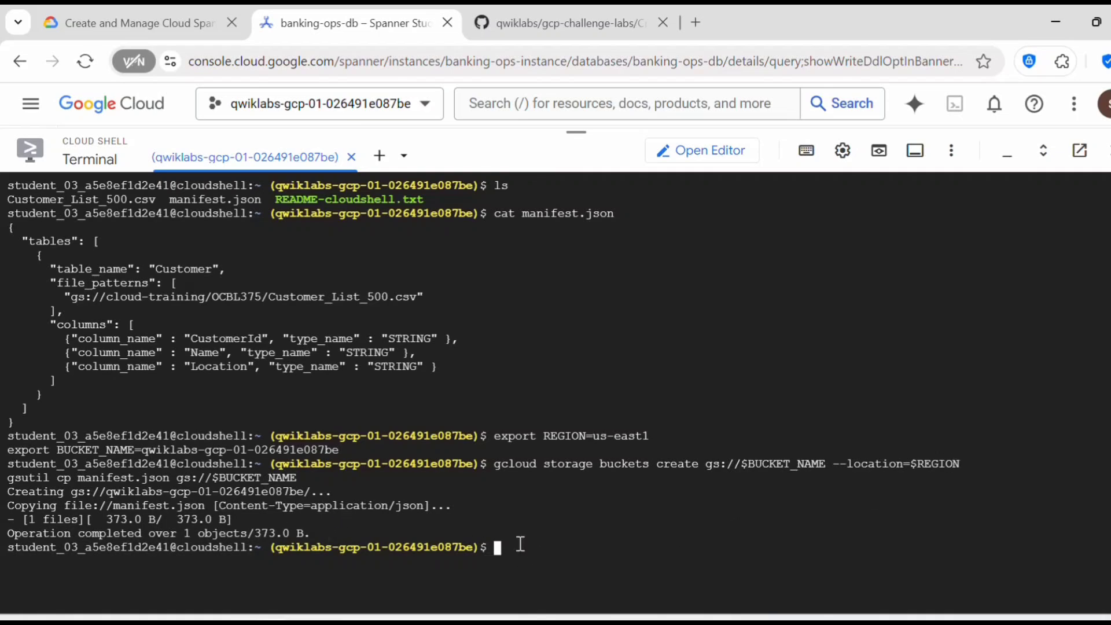
Examine the Dataflow job command in the GitHub notes, checking its region, instanceId, databaseId and importManifest path
click(578, 18)
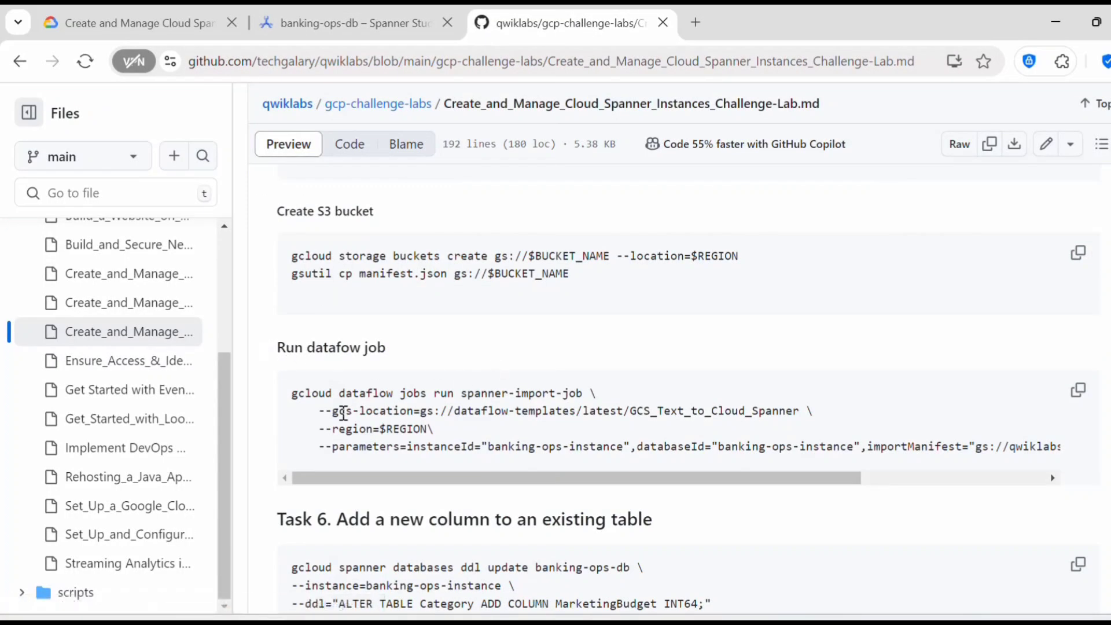
drag(290, 393, 513, 496)
click(421, 403)
drag(428, 430, 373, 428)
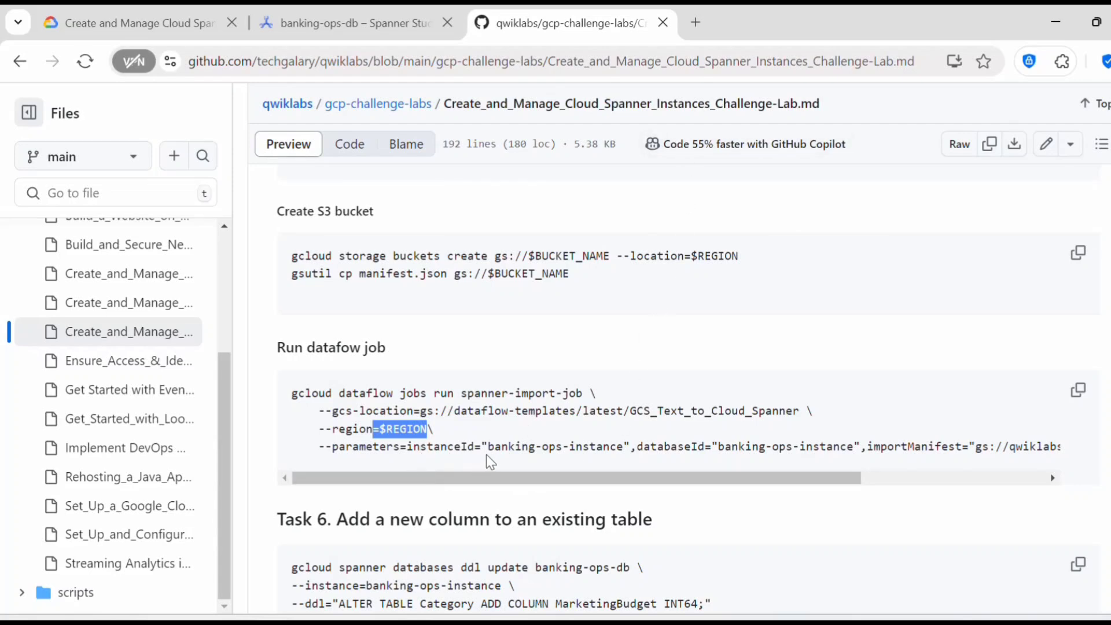
click(501, 447)
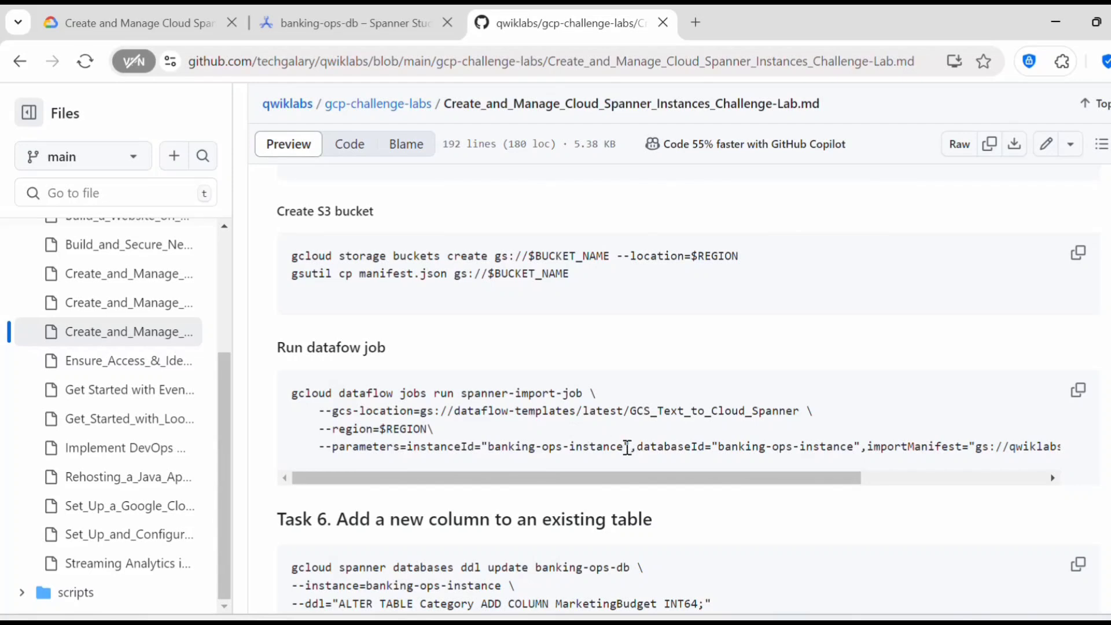
drag(626, 449, 488, 447)
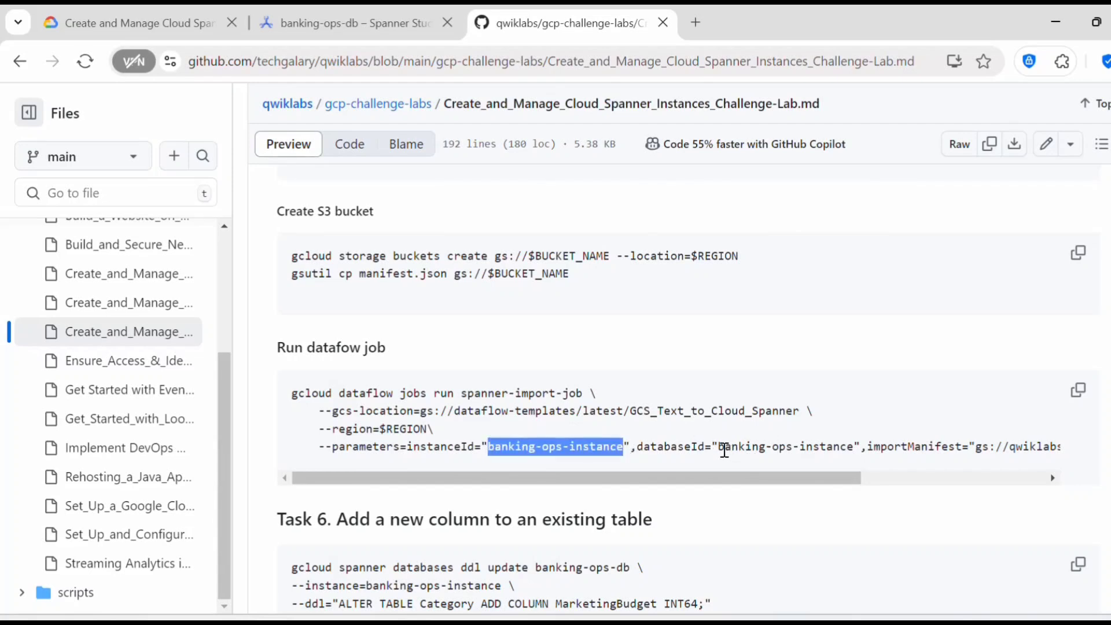
drag(721, 448, 1006, 486)
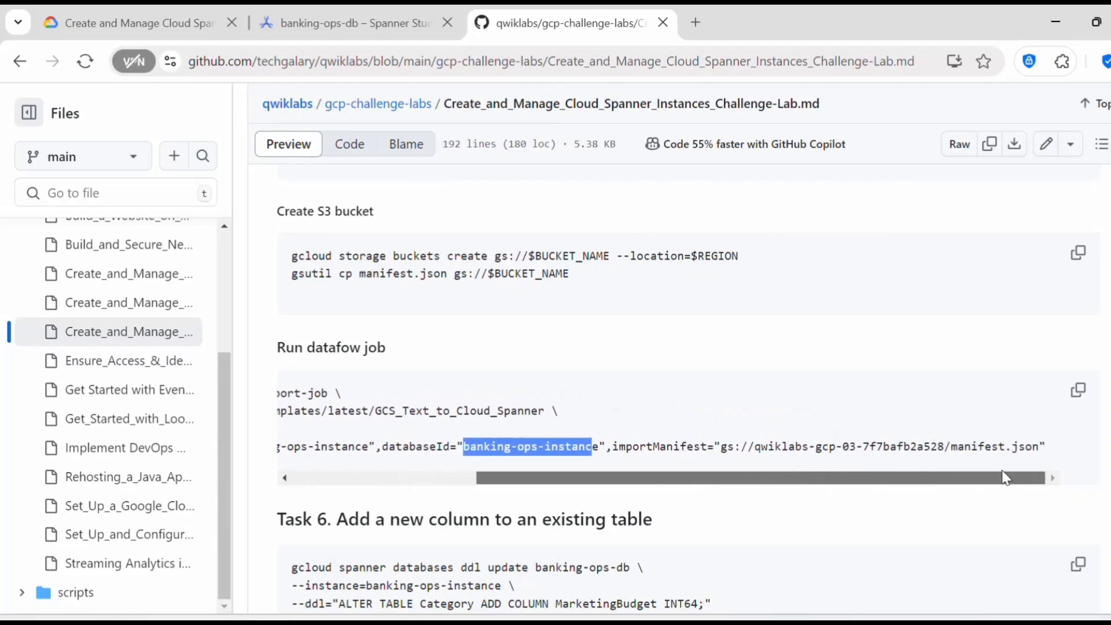
drag(722, 448, 1033, 450)
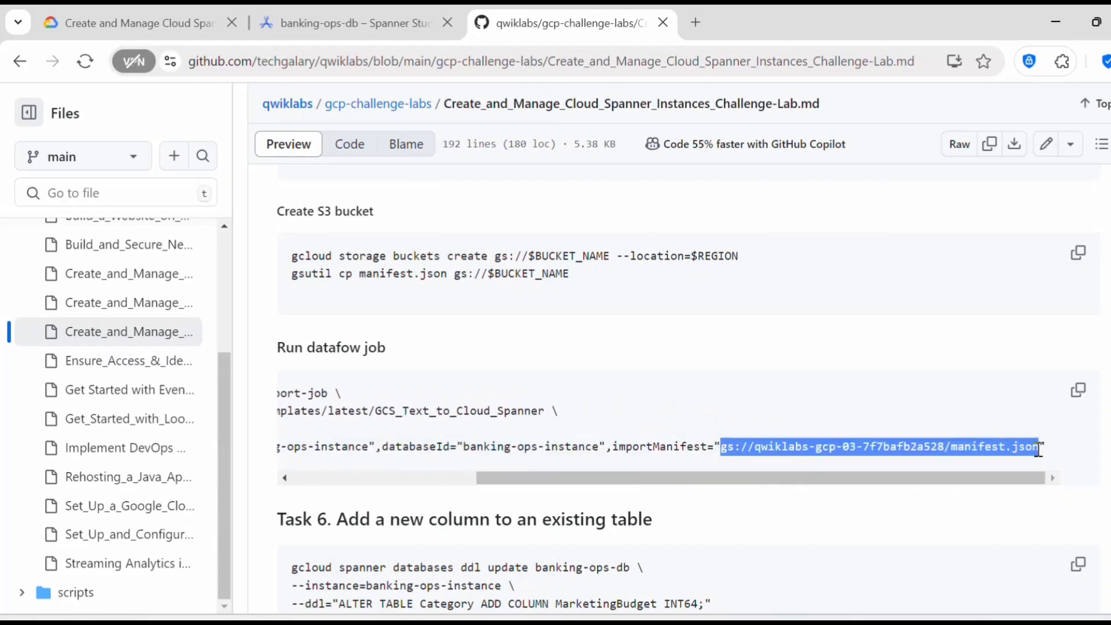
click(781, 447)
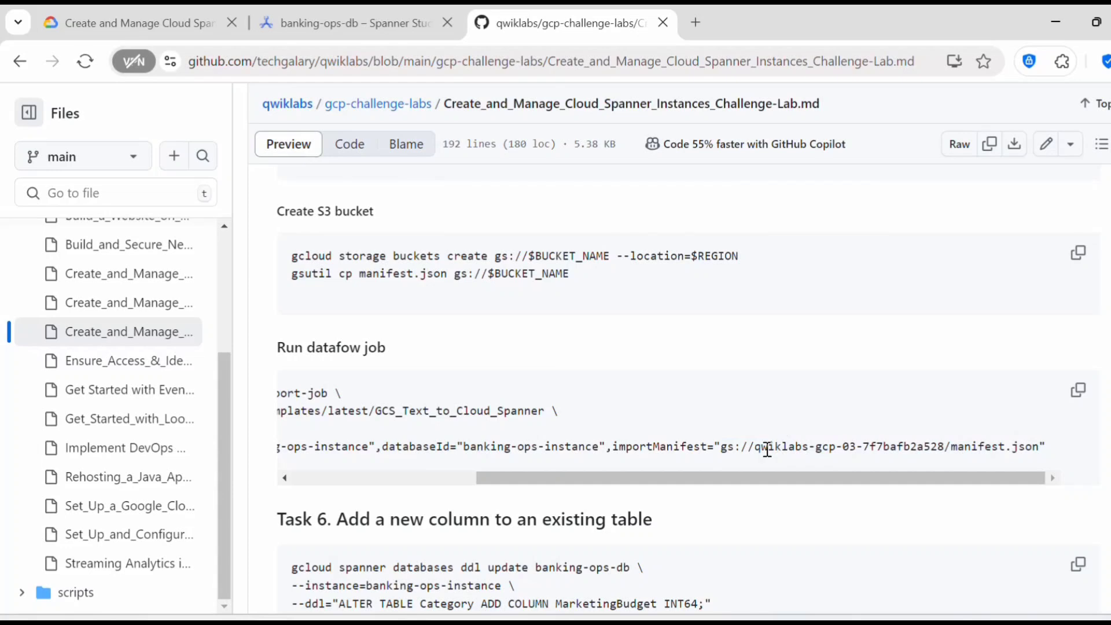
drag(757, 450, 1032, 449)
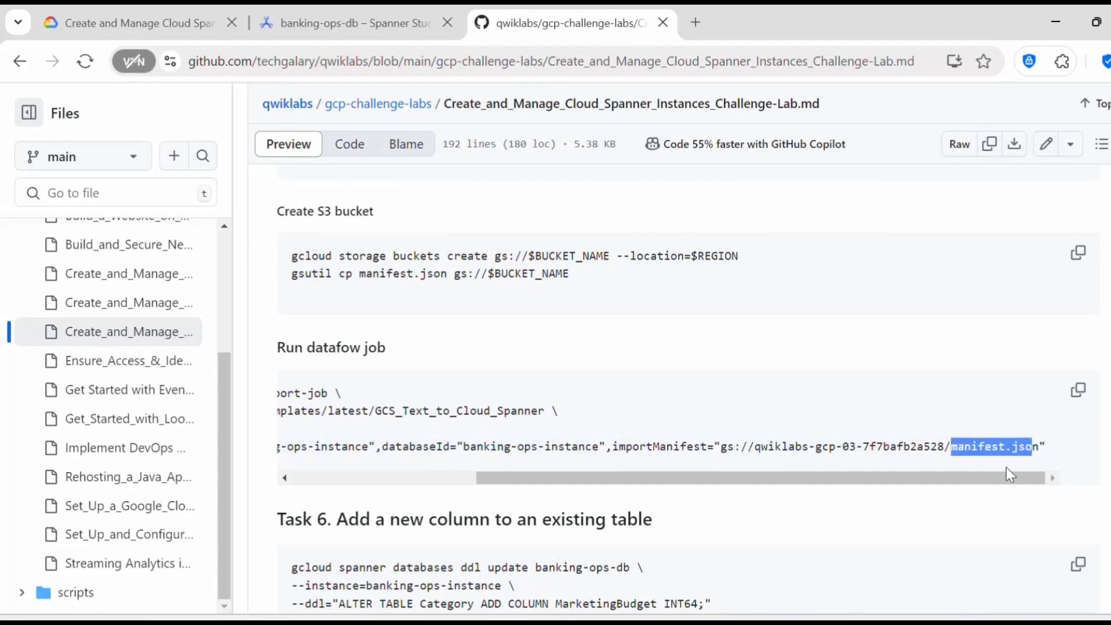
drag(1005, 486, 611, 514)
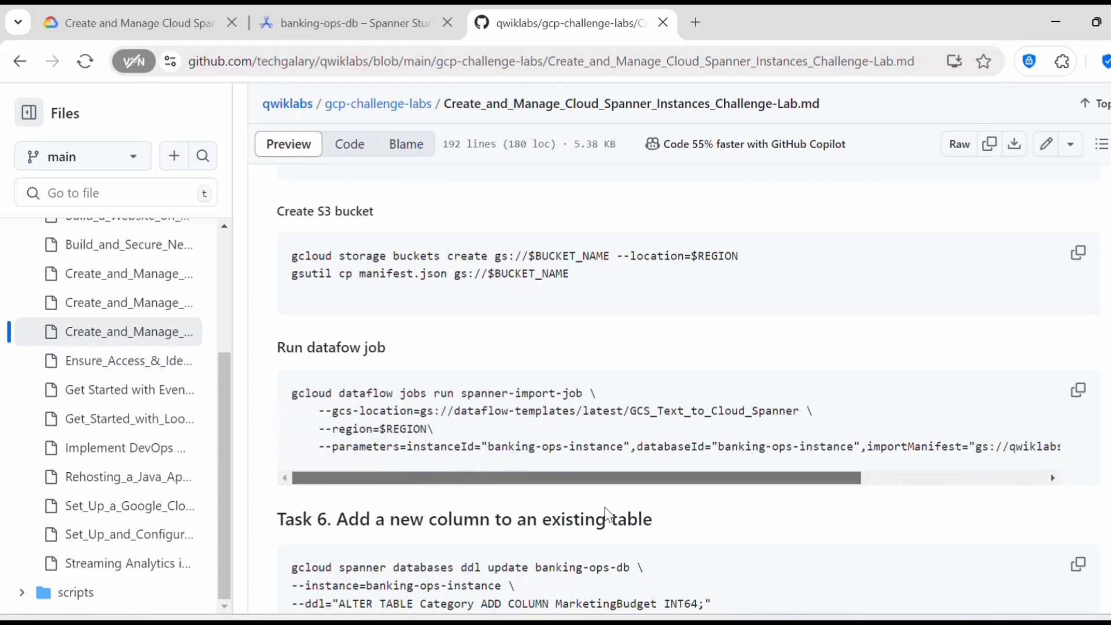
Copy the spanner-import-job Dataflow command from the GitHub notes and run it in Cloud Shell with the GCS_Text_to_Cloud_Spanner template
click(1077, 399)
click(353, 24)
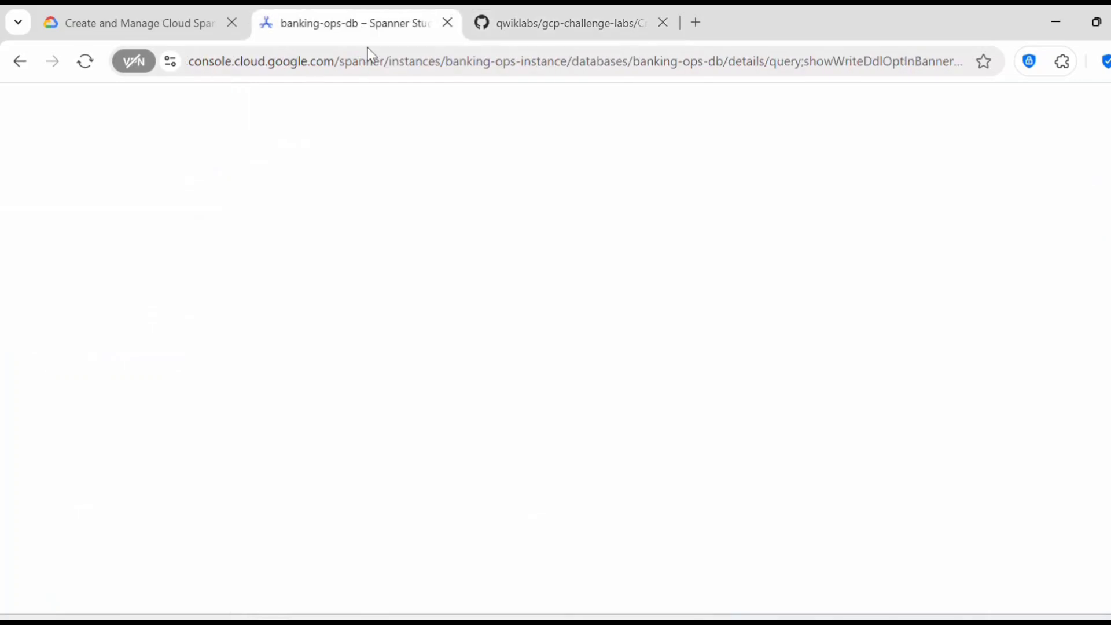
key(ctrl+v)
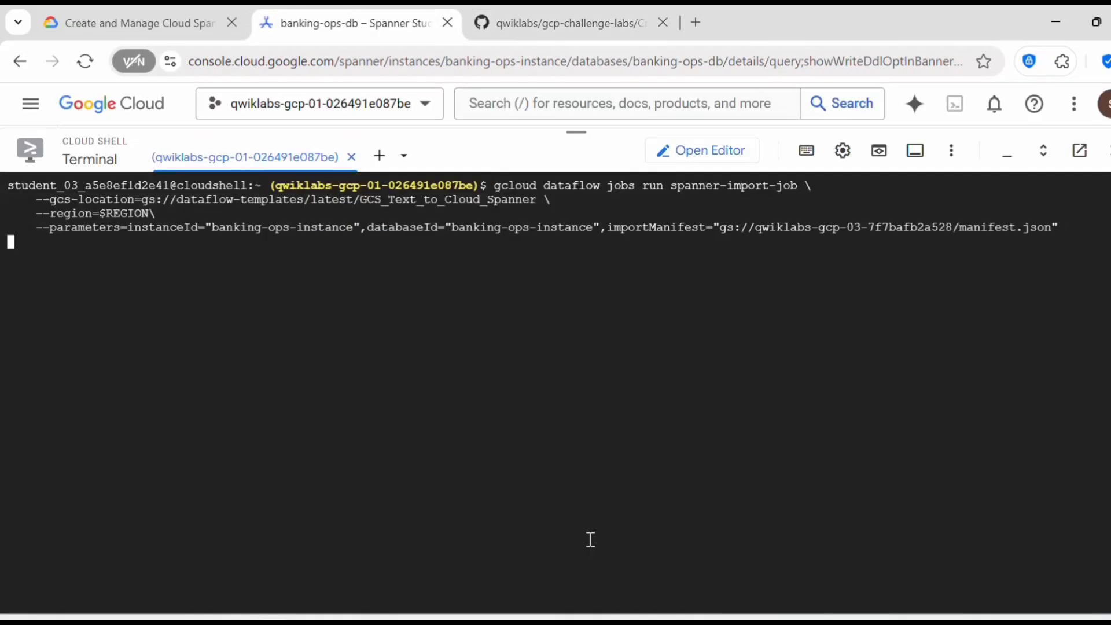
Review the Task 6 command in the GitHub notes that adds a MarketingBudget INT64 column to the Category table, and copy it
key(ctrl+Tab)
scroll(668, 426, down, 3)
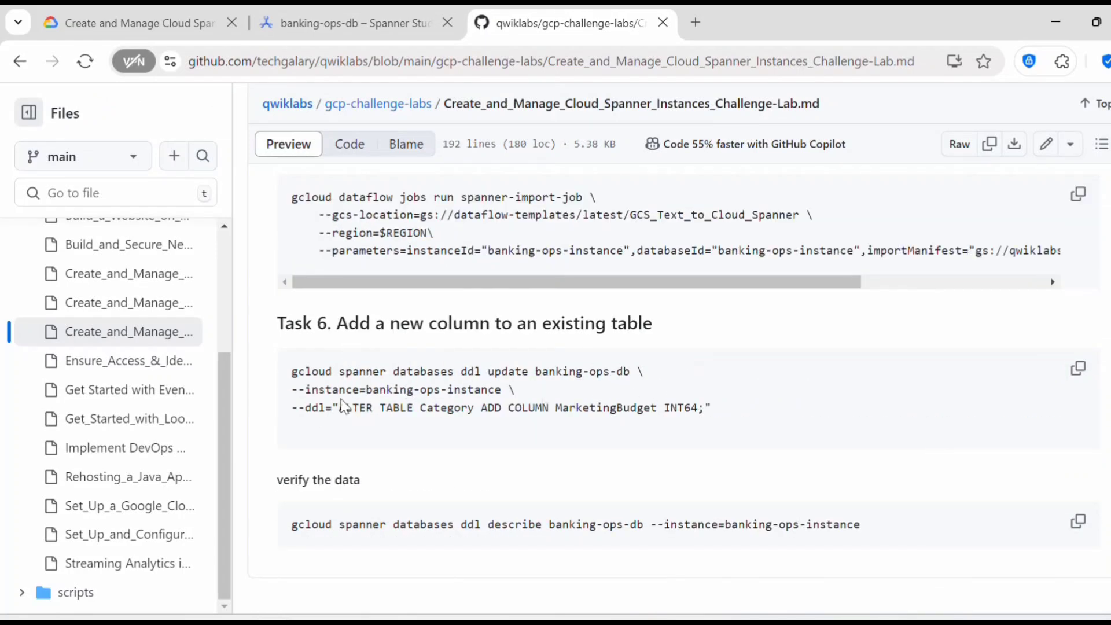
drag(291, 374, 366, 377)
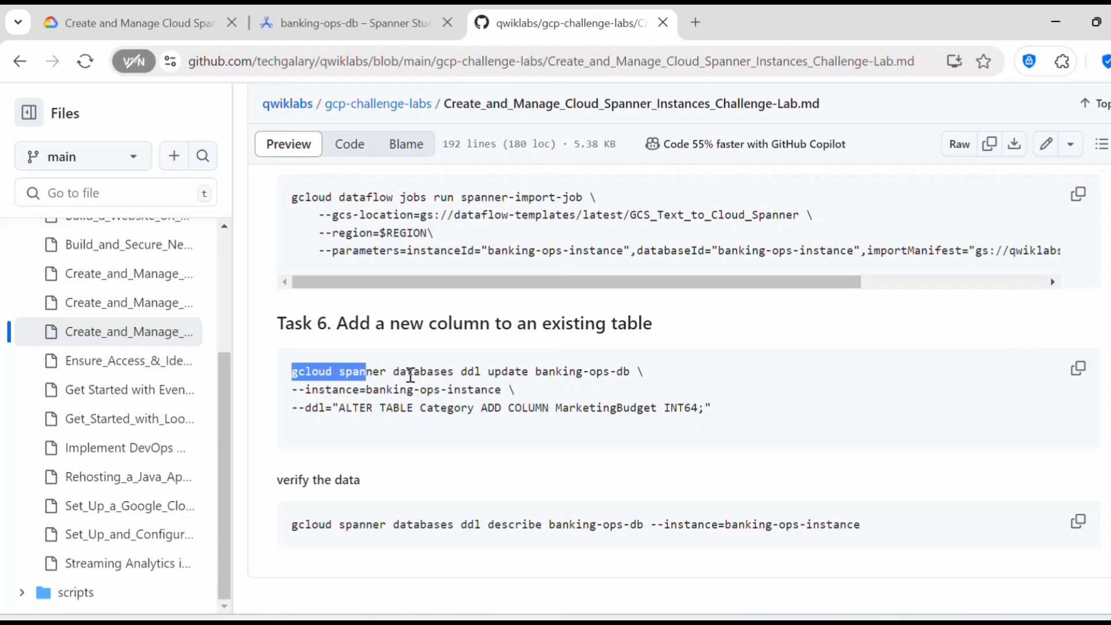
double_click(414, 375)
double_click(521, 372)
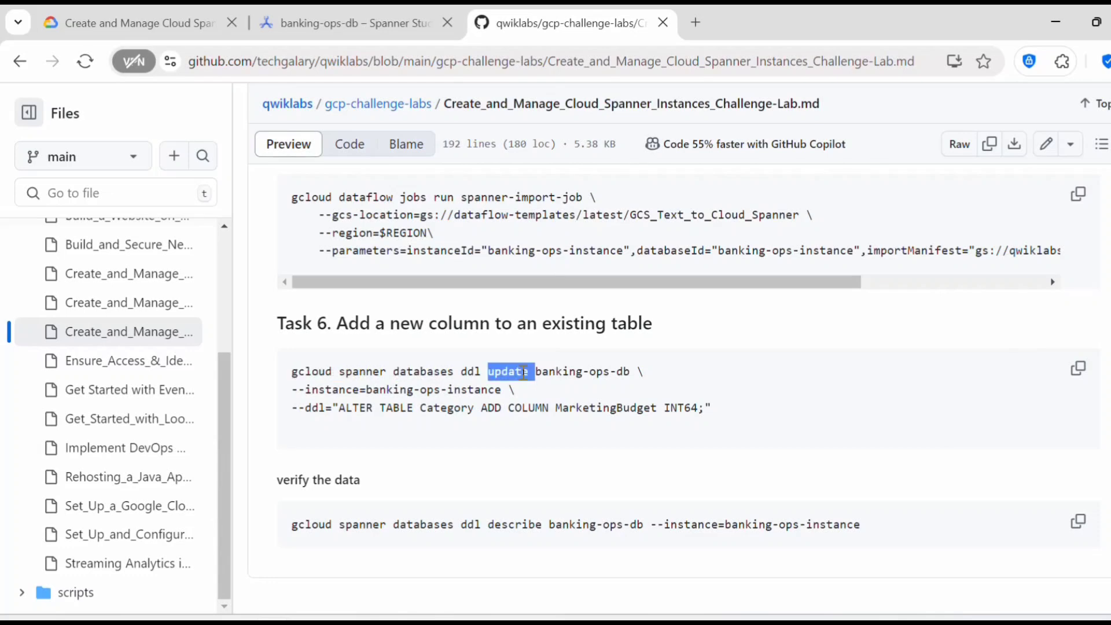
drag(631, 371, 547, 369)
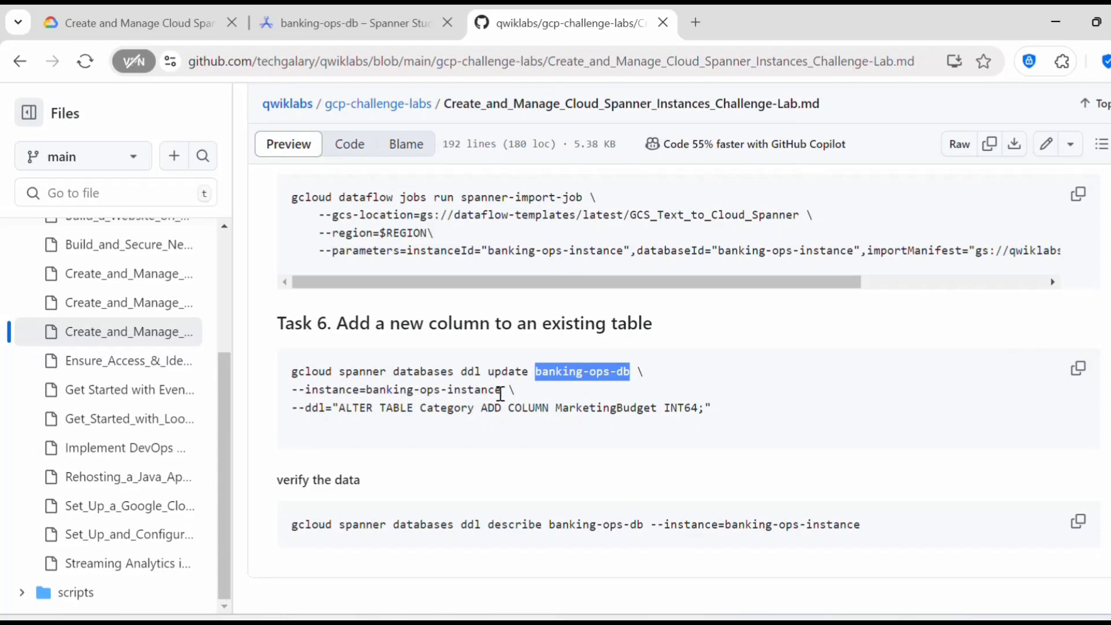
drag(501, 391, 370, 387)
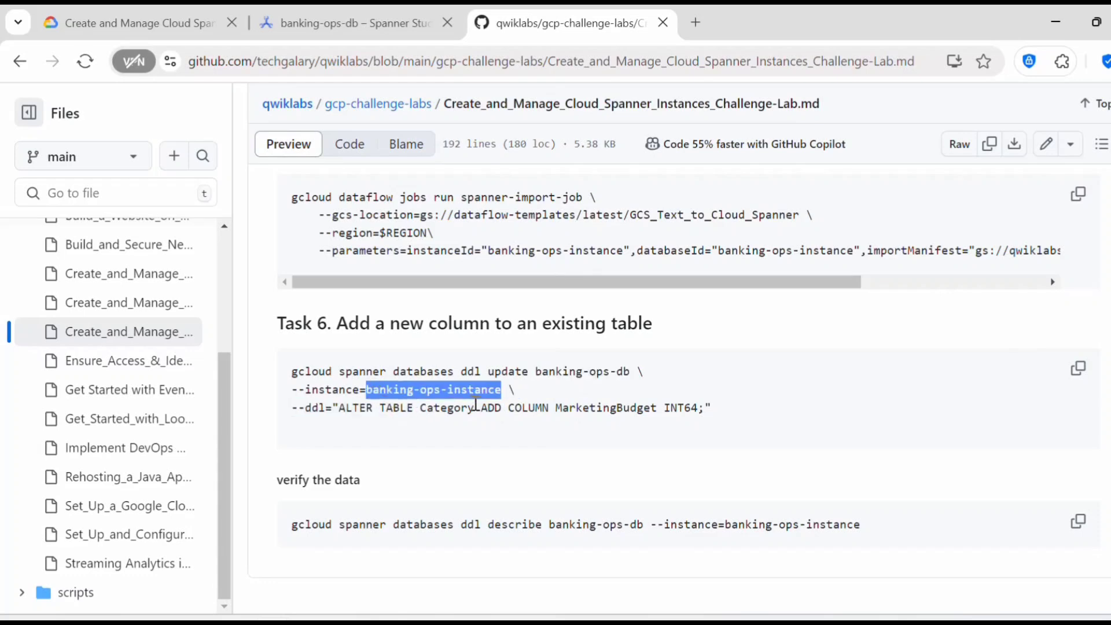
drag(475, 407, 429, 408)
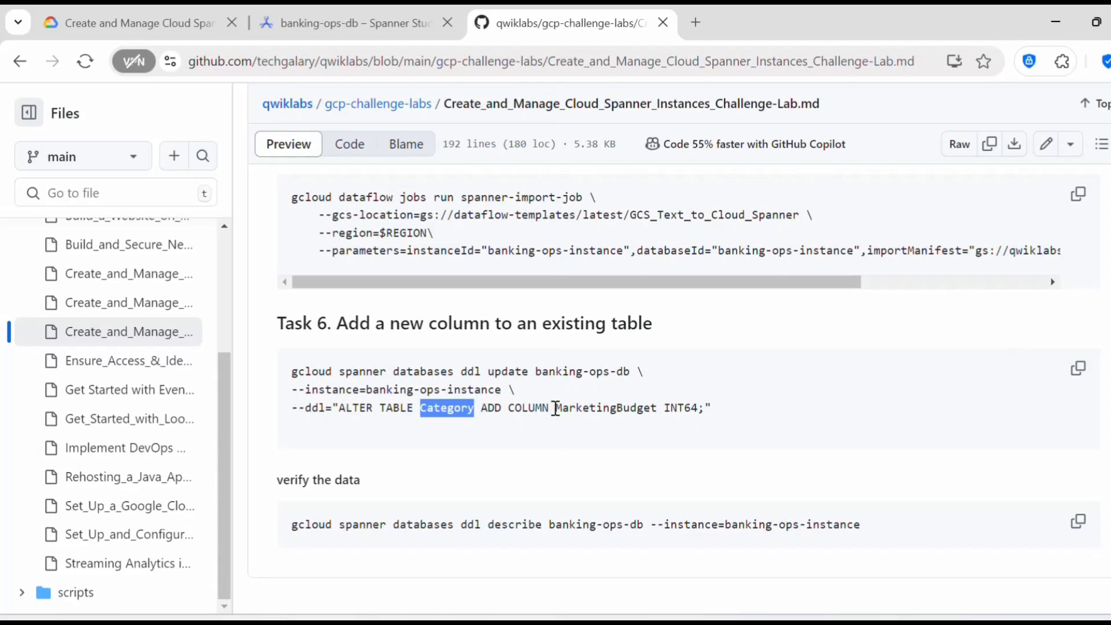
drag(557, 409, 715, 407)
click(744, 411)
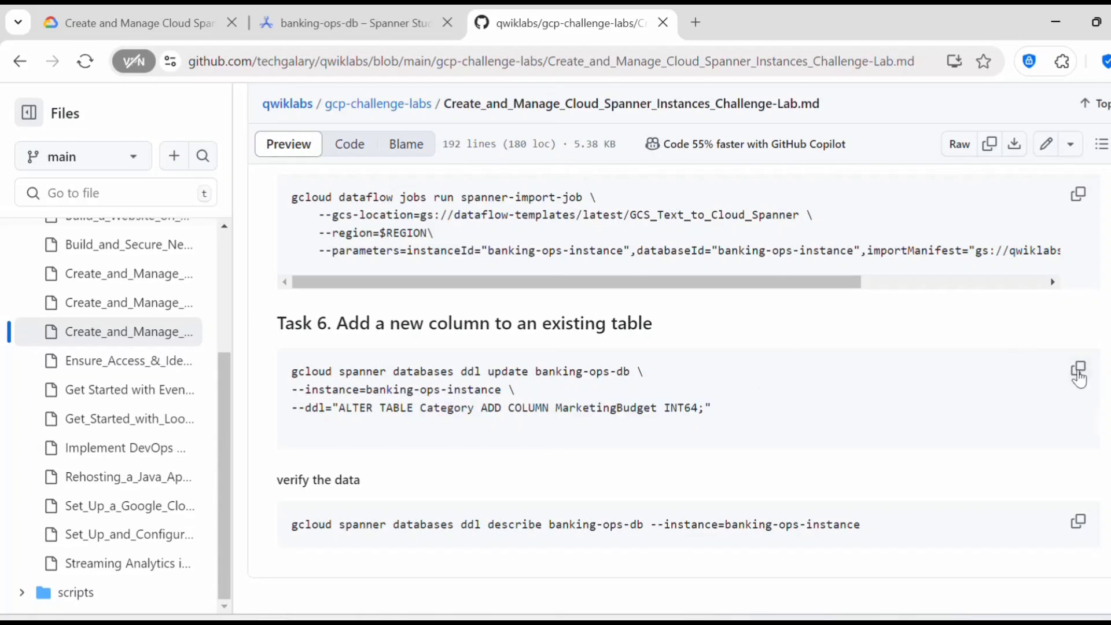
click(1078, 368)
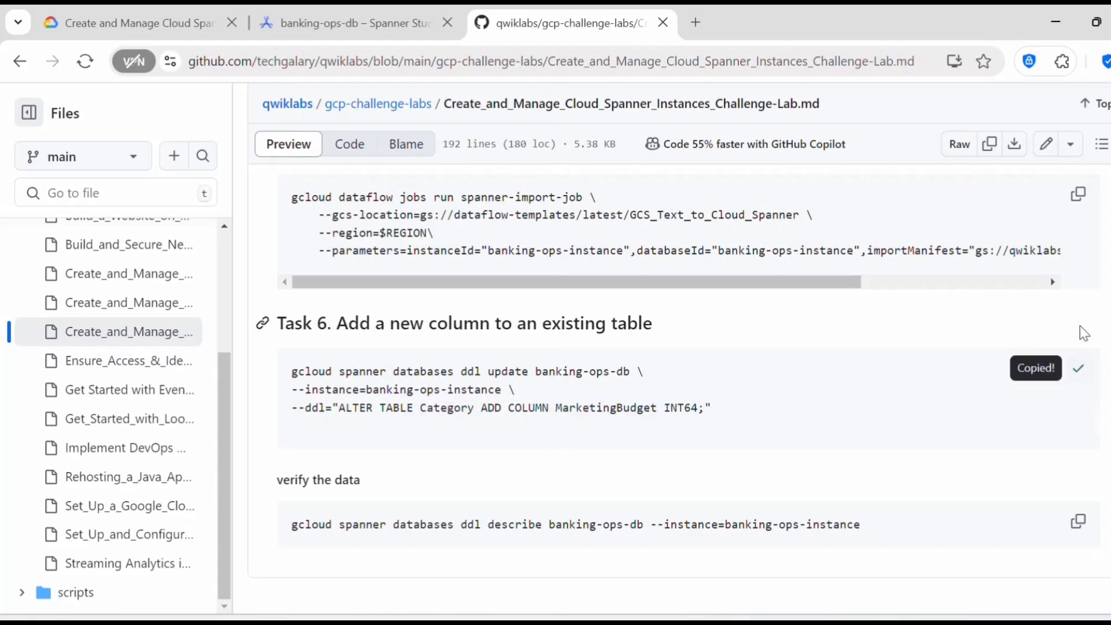
Query the Category table in Spanner Studio with a 10-row limit to view its current columns
click(373, 20)
drag(558, 129, 565, 371)
scroll(124, 268, down, 3)
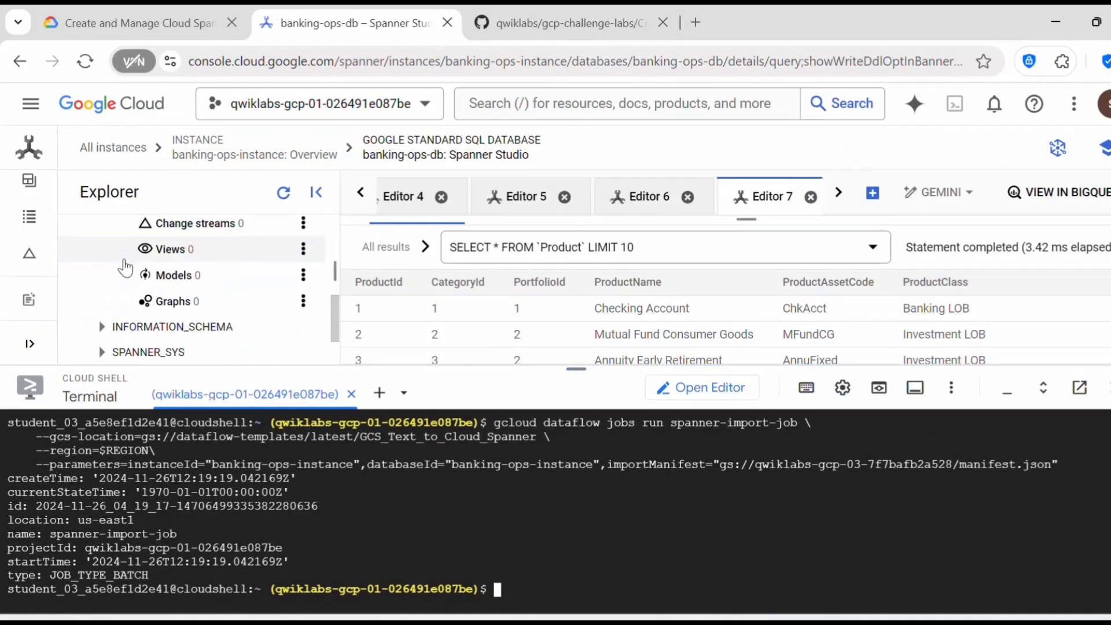
scroll(166, 349, up, 4)
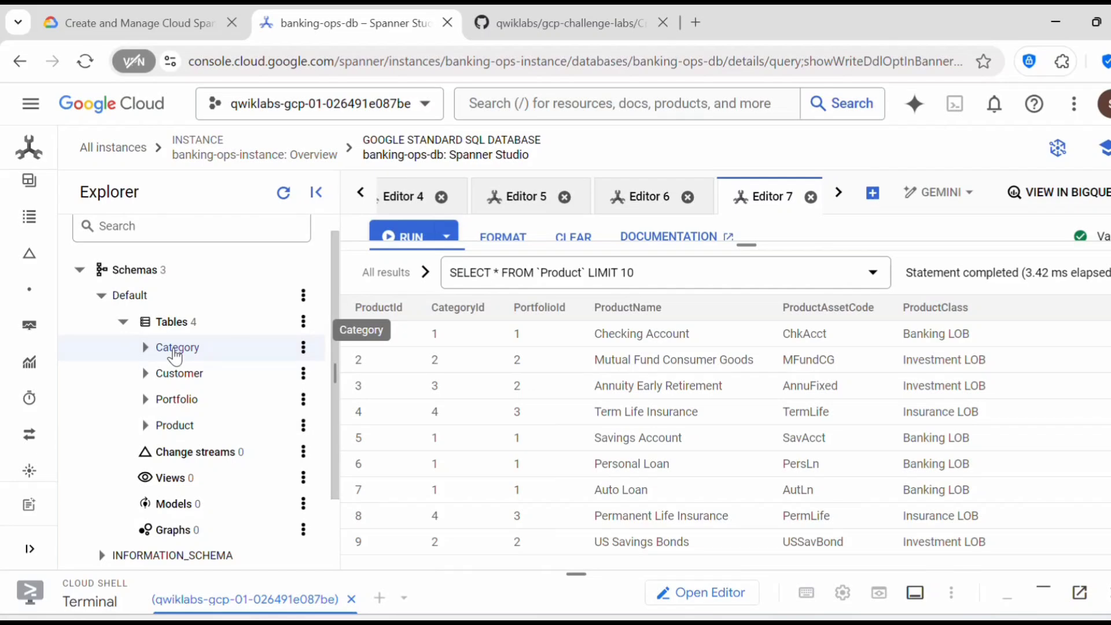
click(303, 347)
click(342, 380)
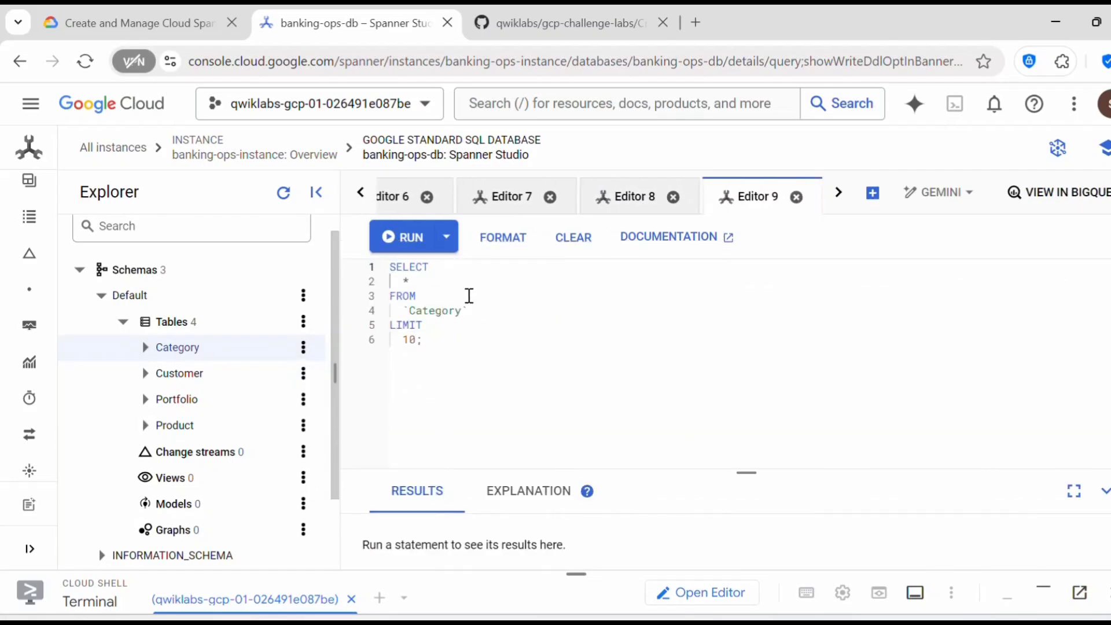
click(408, 237)
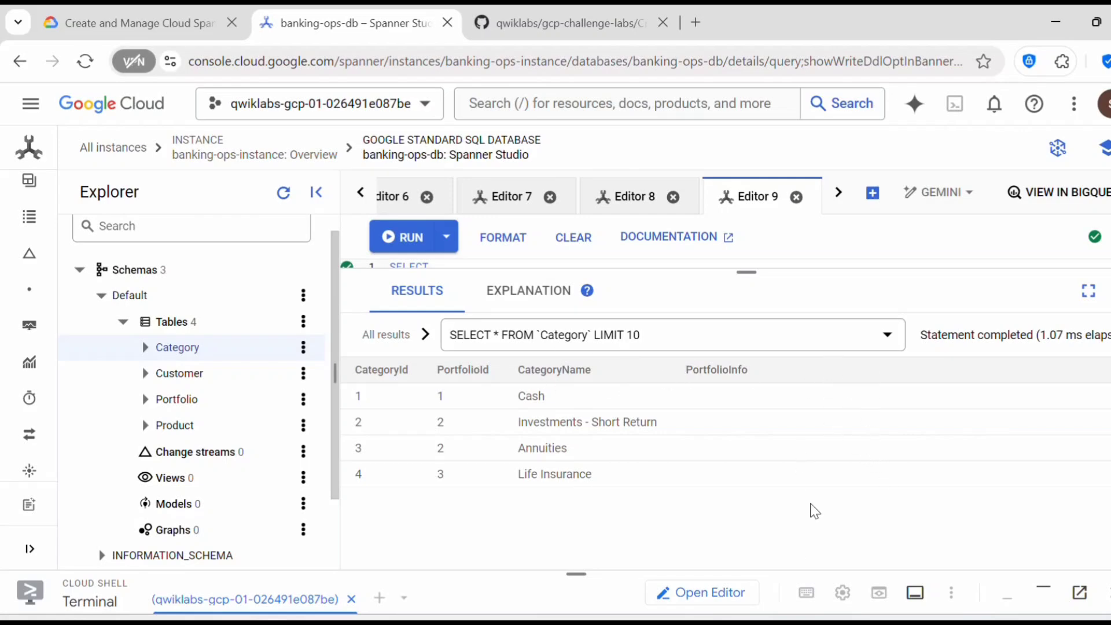
Run the Task 6 command from the GitHub notes in Cloud Shell to add MarketingBudget INT64 to the Category table, and rerun the Category query
key(ctrl+Tab)
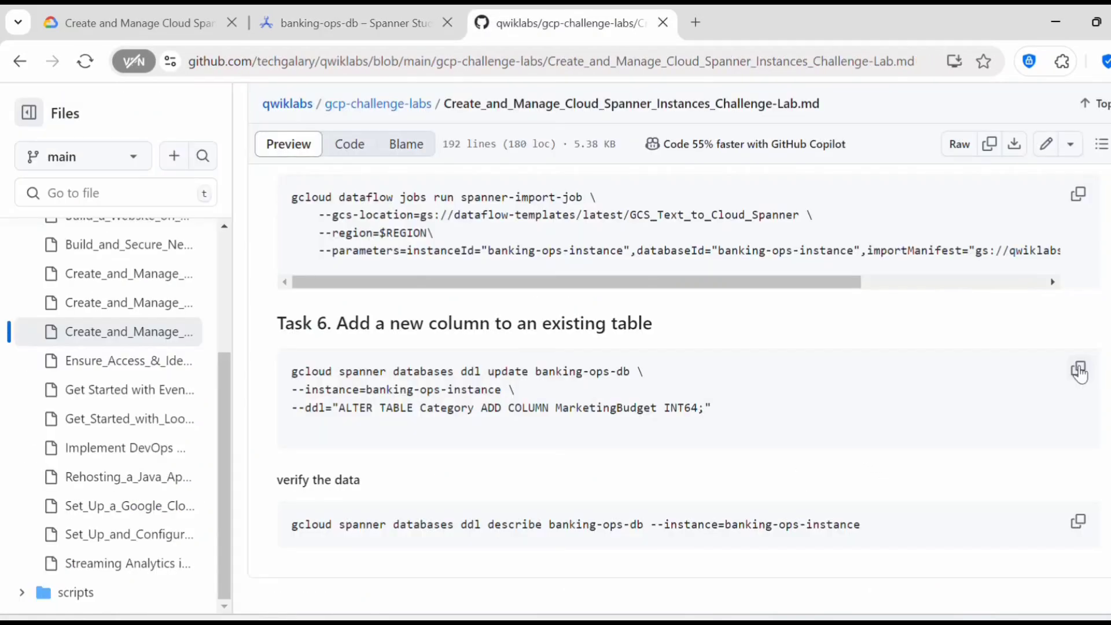
click(1077, 370)
key(ctrl+shift+Tab)
key(ctrl+v)
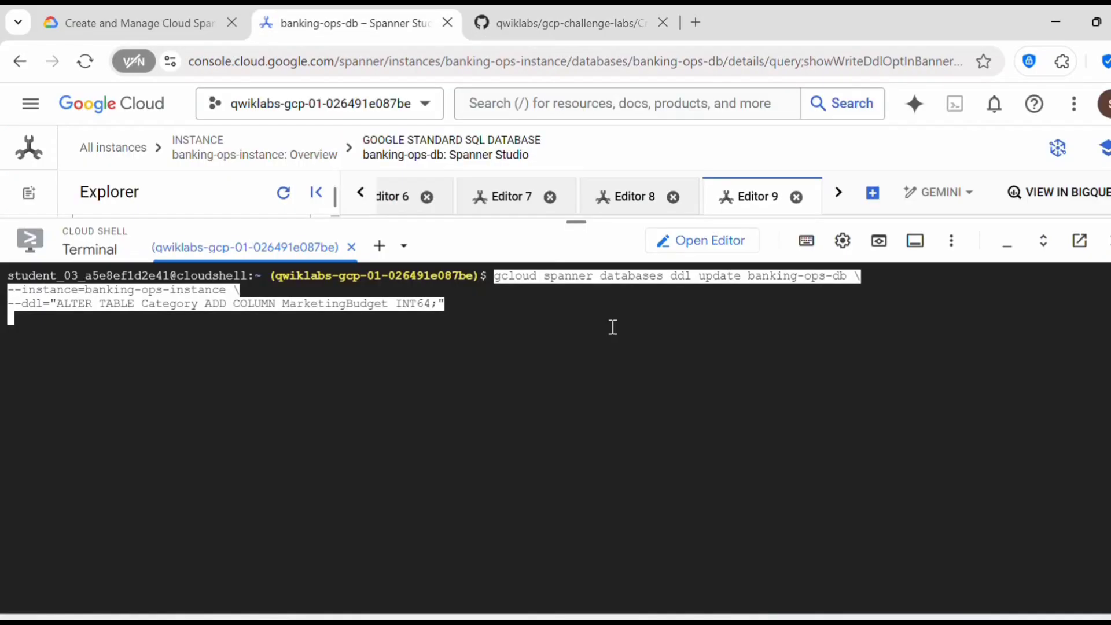
key(Return)
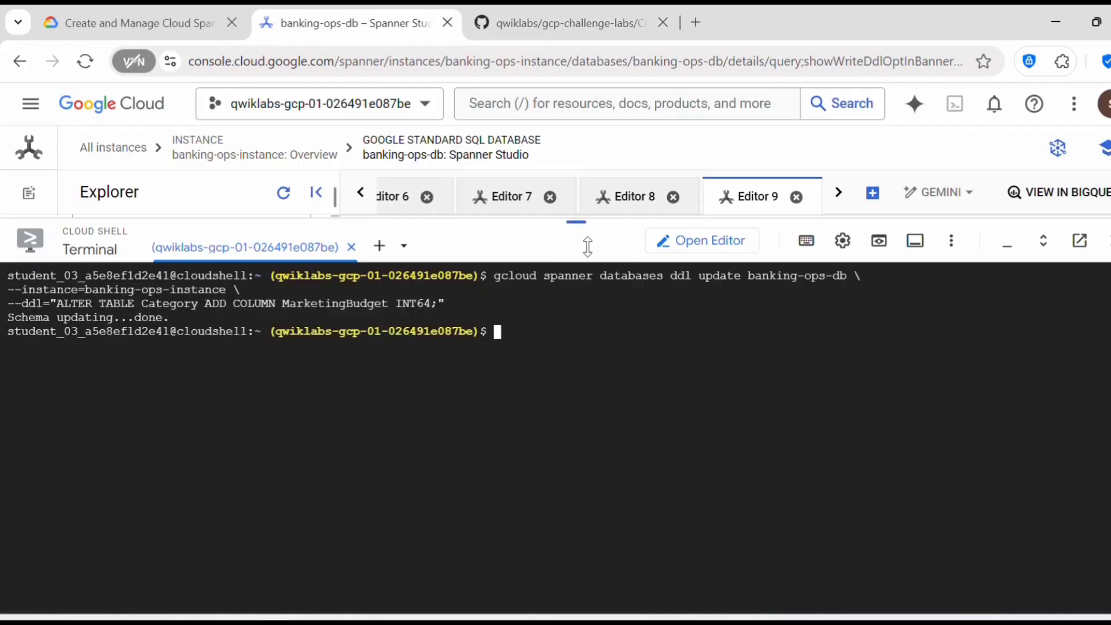
drag(585, 243, 596, 572)
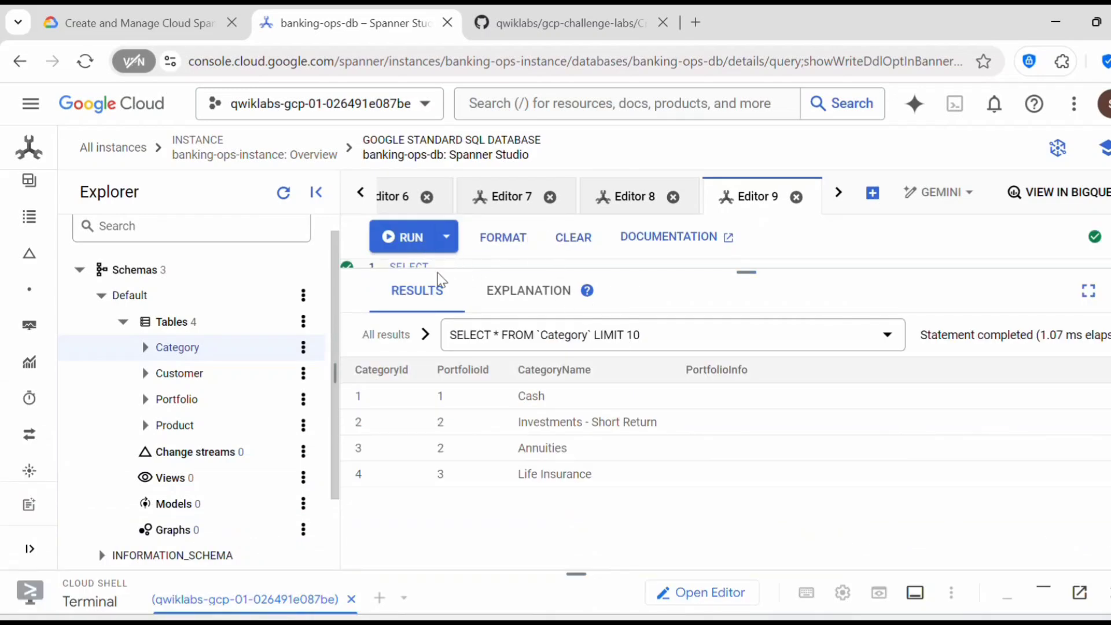
click(405, 237)
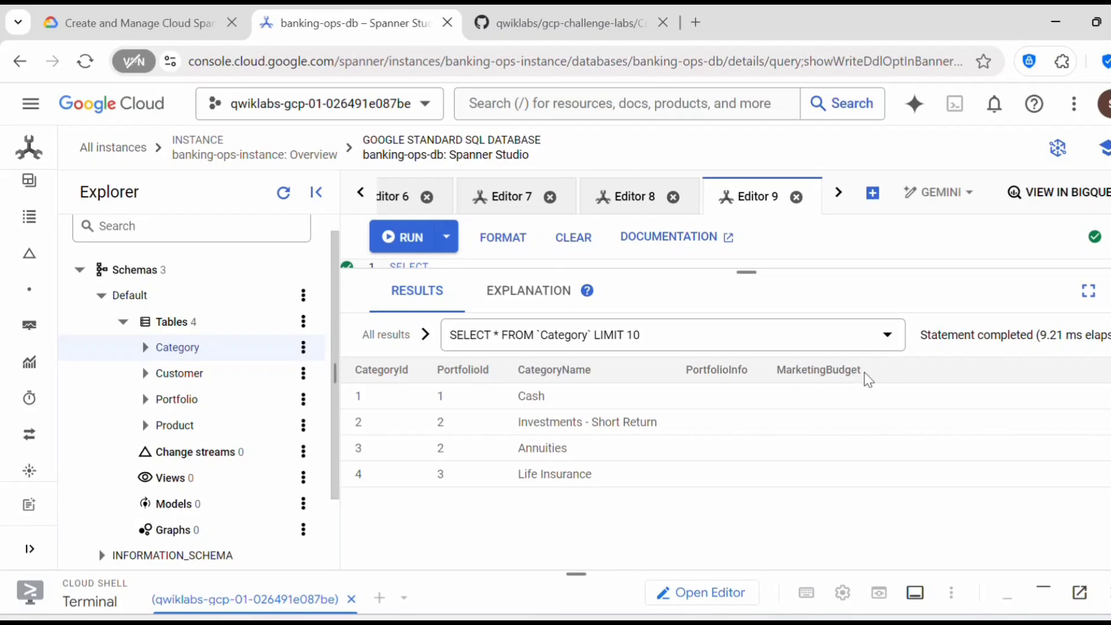
Copy the verification command that describes the banking-ops-db DDL on banking-ops-instance from the GitHub notes and run it in Cloud Shell
click(590, 18)
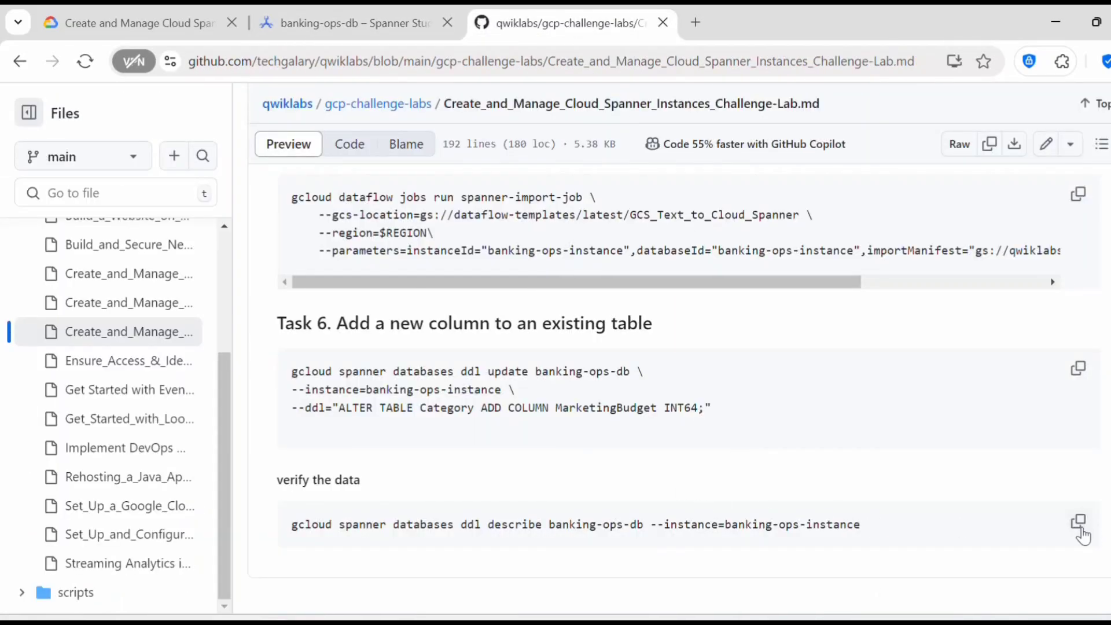
drag(320, 524, 446, 523)
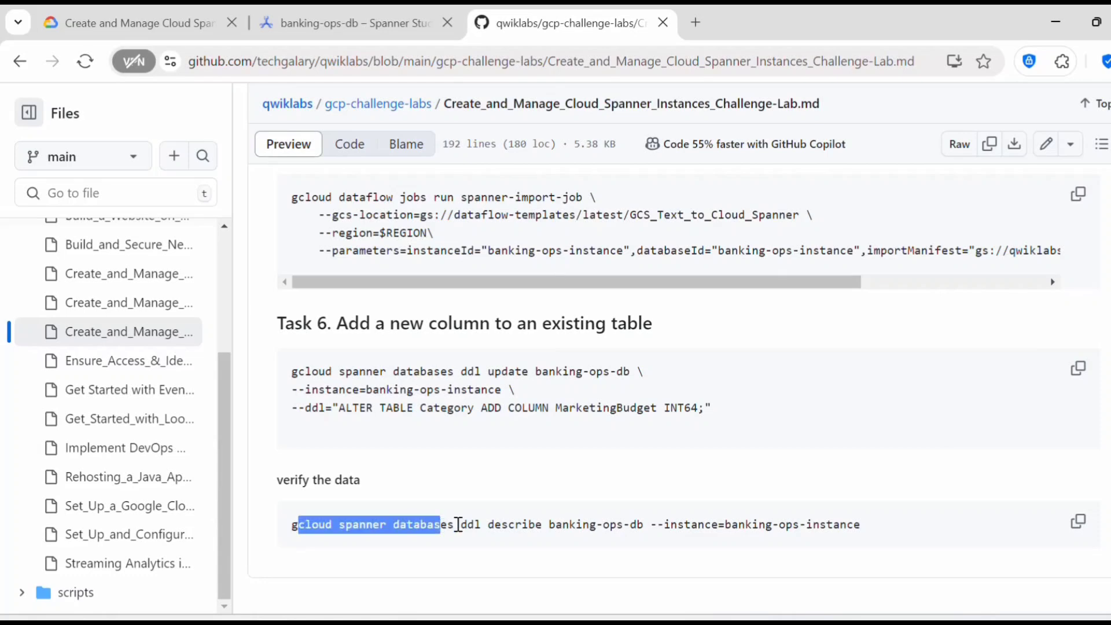
double_click(472, 524)
drag(552, 524, 643, 524)
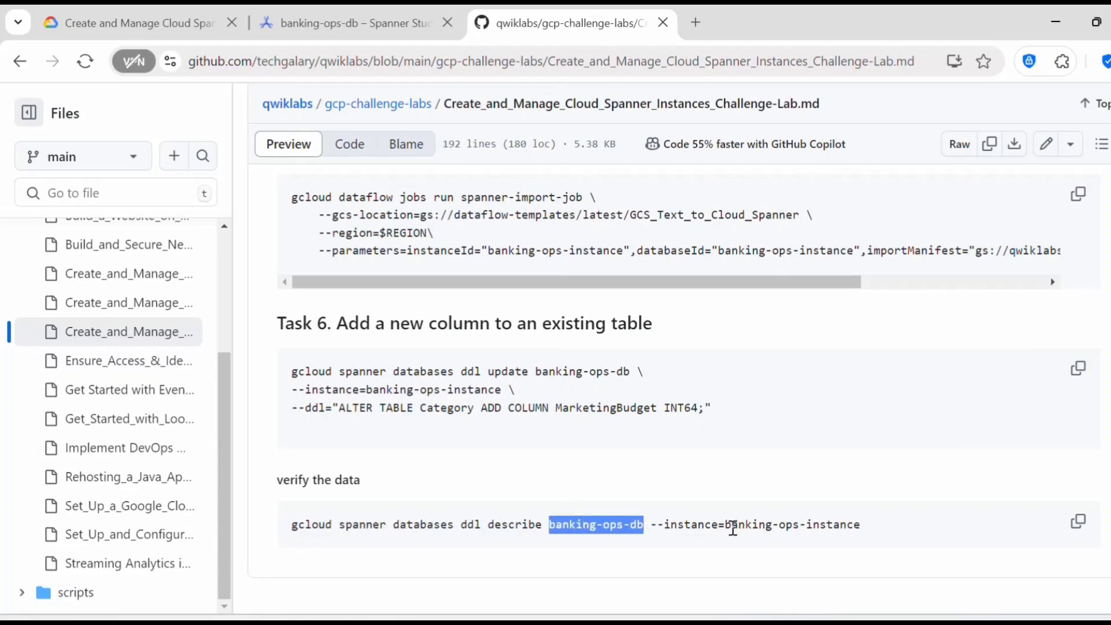
drag(724, 525, 871, 540)
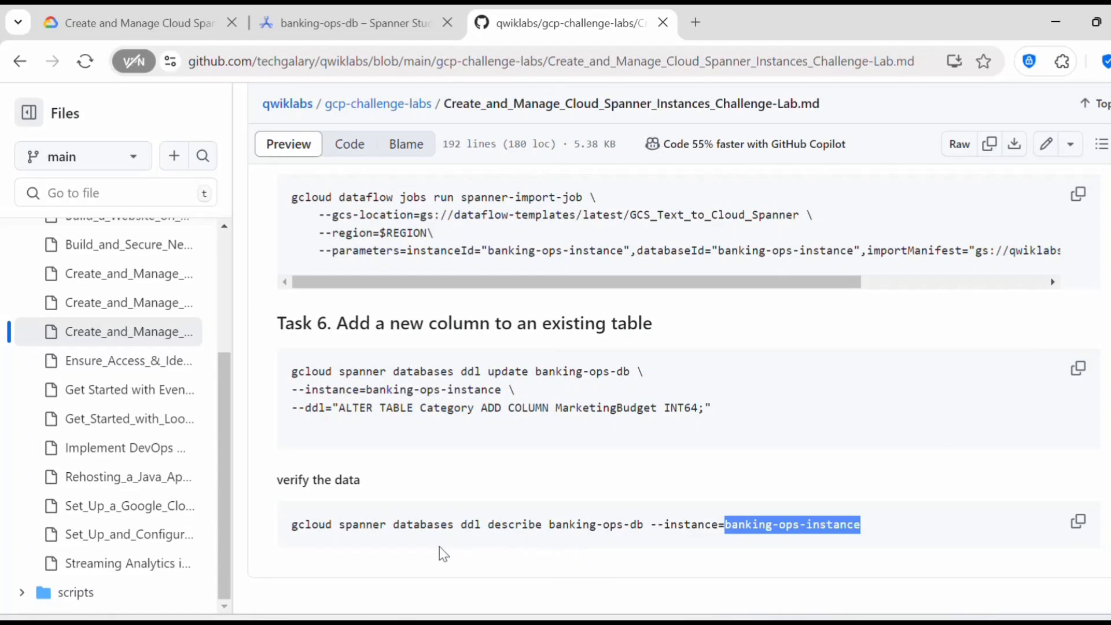
click(861, 512)
click(1078, 520)
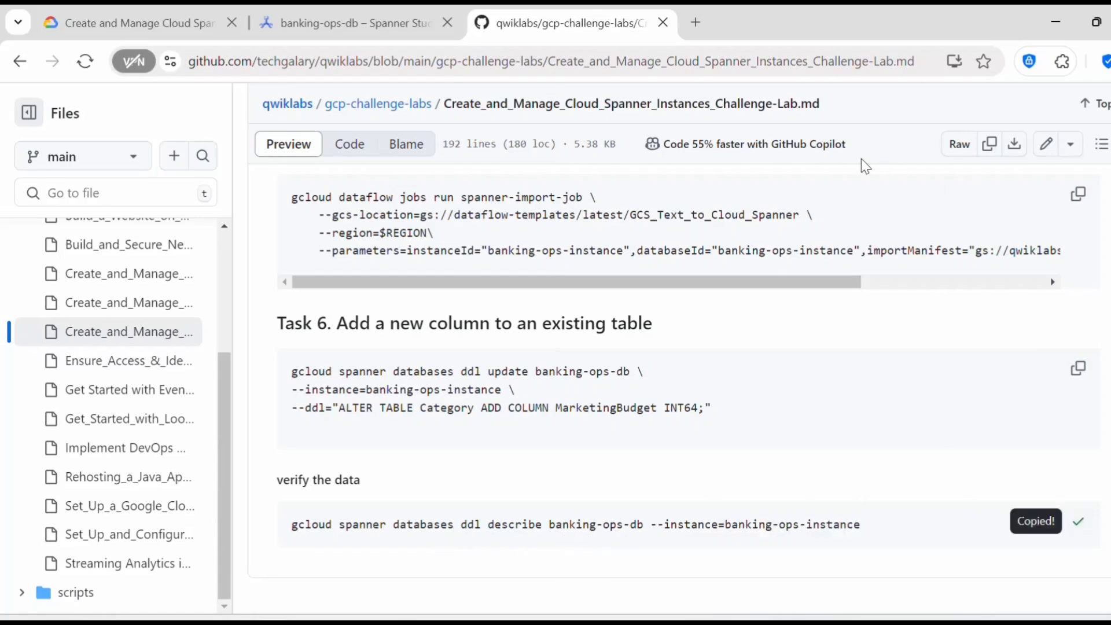
click(295, 23)
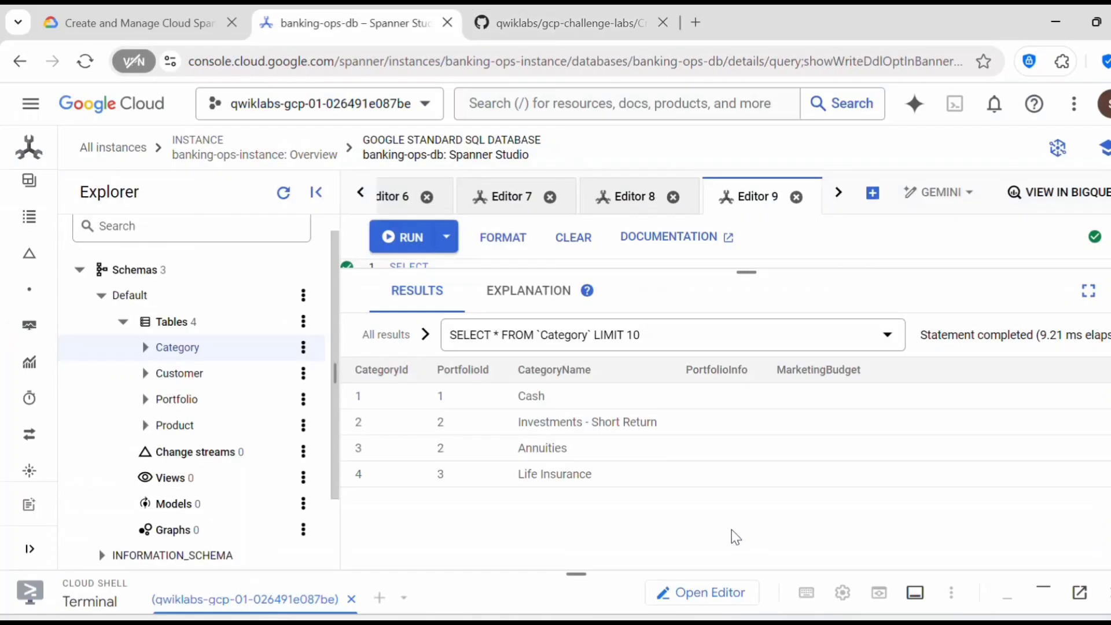
click(638, 586)
key(ctrl+v)
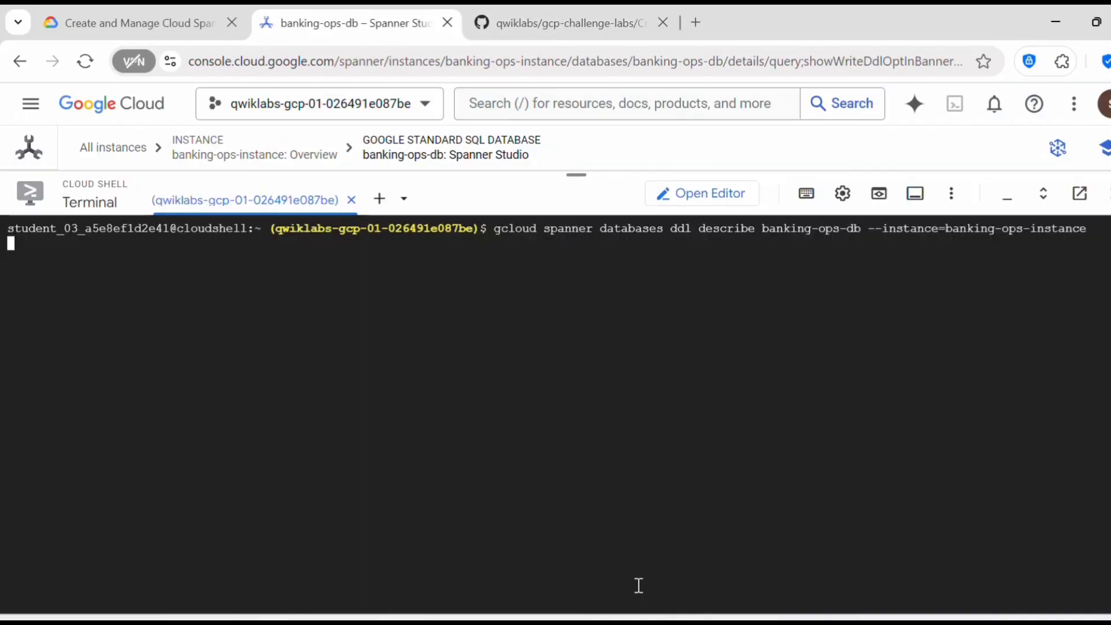
Examine the Category table definition in the DDL output for the MarketingBudget column and its data type, and shrink the terminal
scroll(241, 566, up, 2)
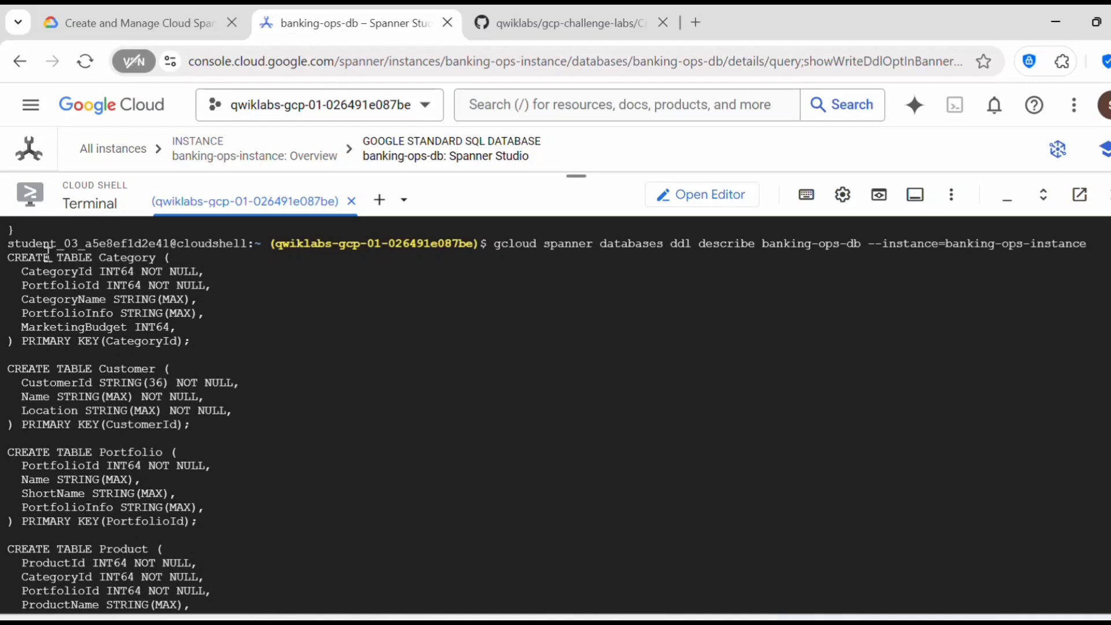
drag(20, 272, 189, 340)
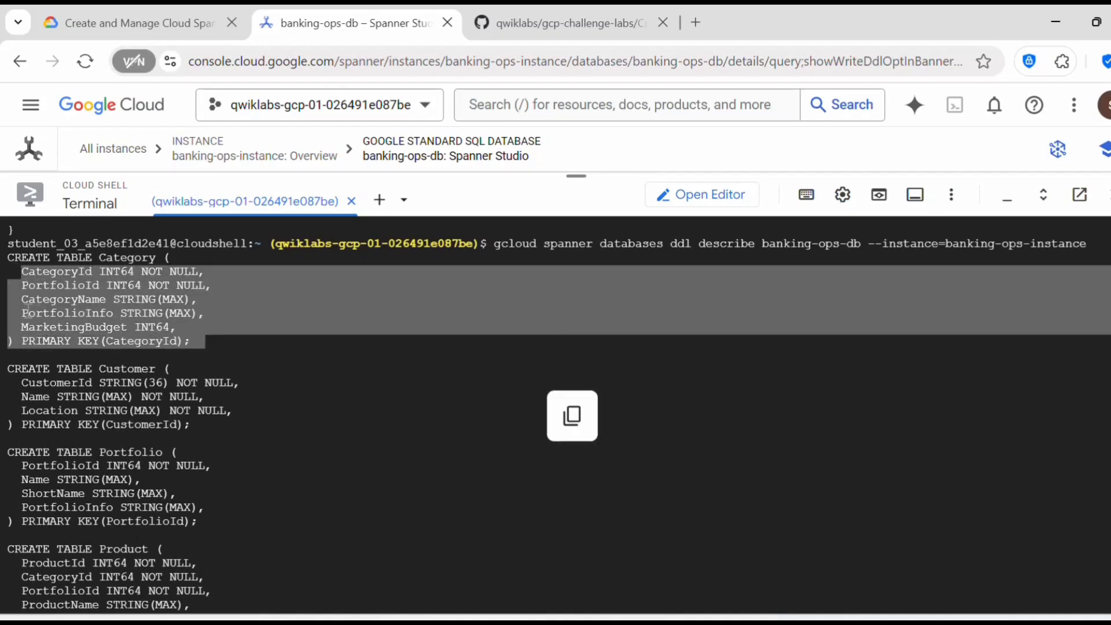
click(32, 318)
drag(19, 328, 174, 328)
scroll(228, 330, down, 2)
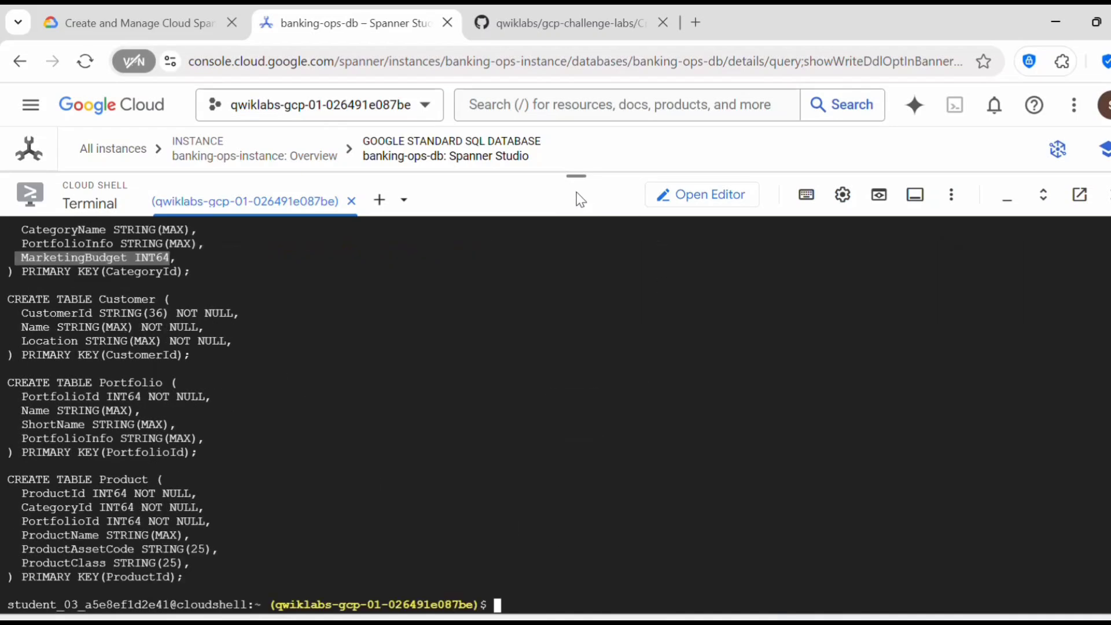
drag(576, 175, 598, 523)
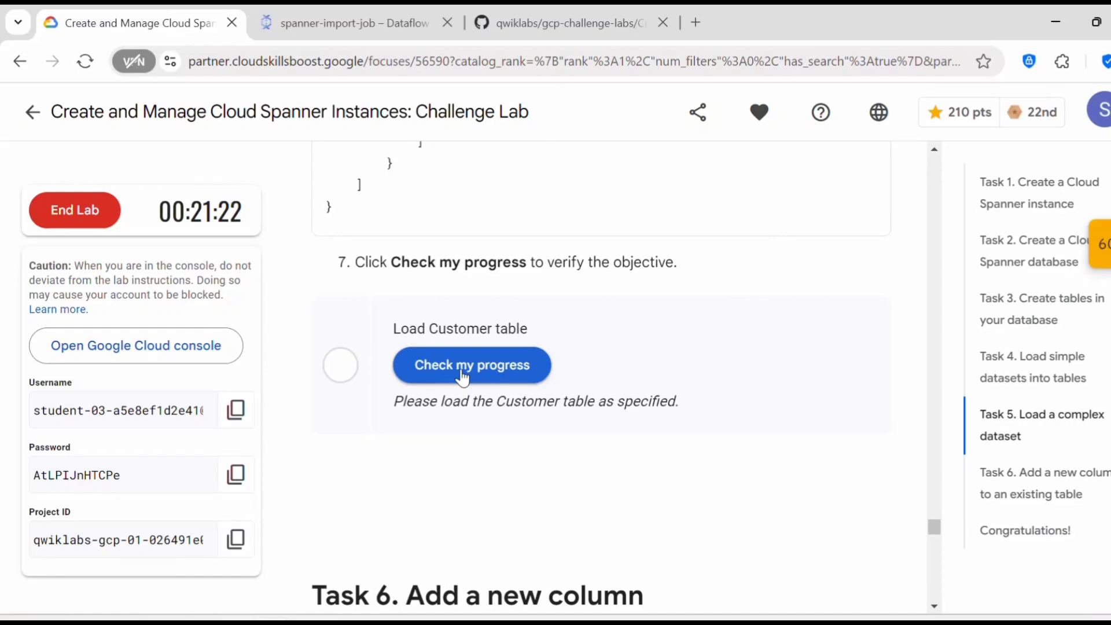
On the challenge lab page, check the progress of the Load Customer table objective and the Task 6 Add Column objective
click(463, 377)
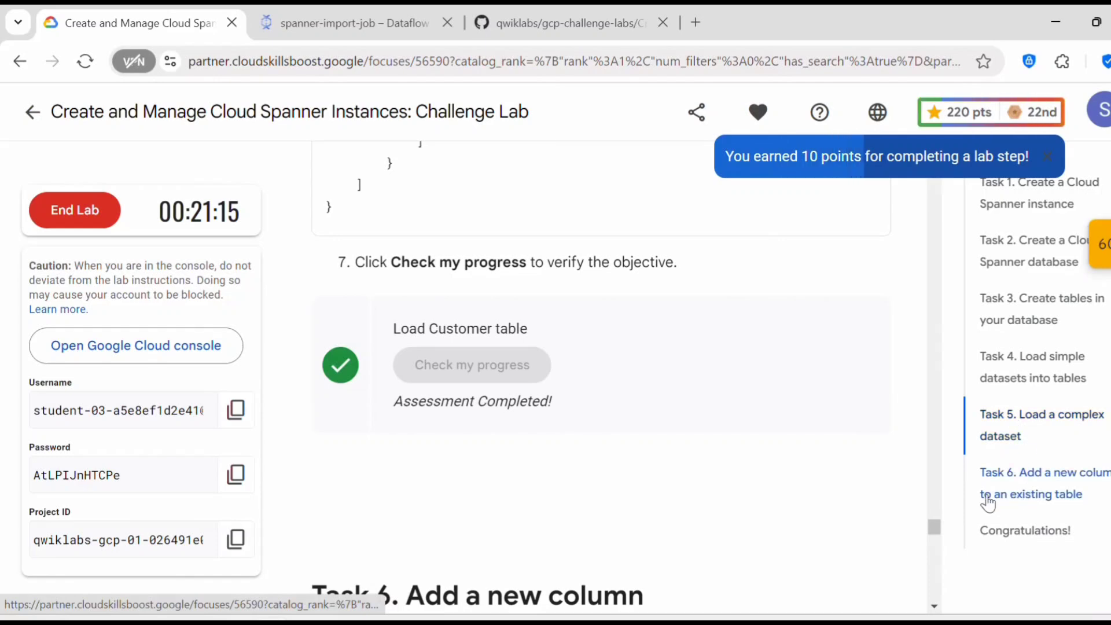
click(1041, 491)
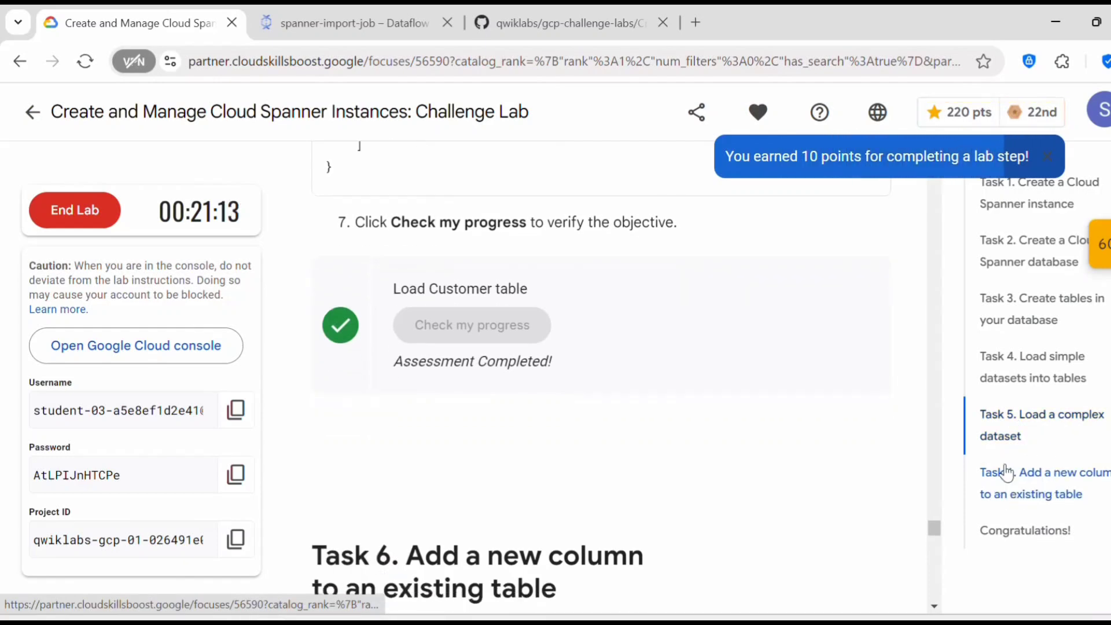
scroll(627, 448, down, 8)
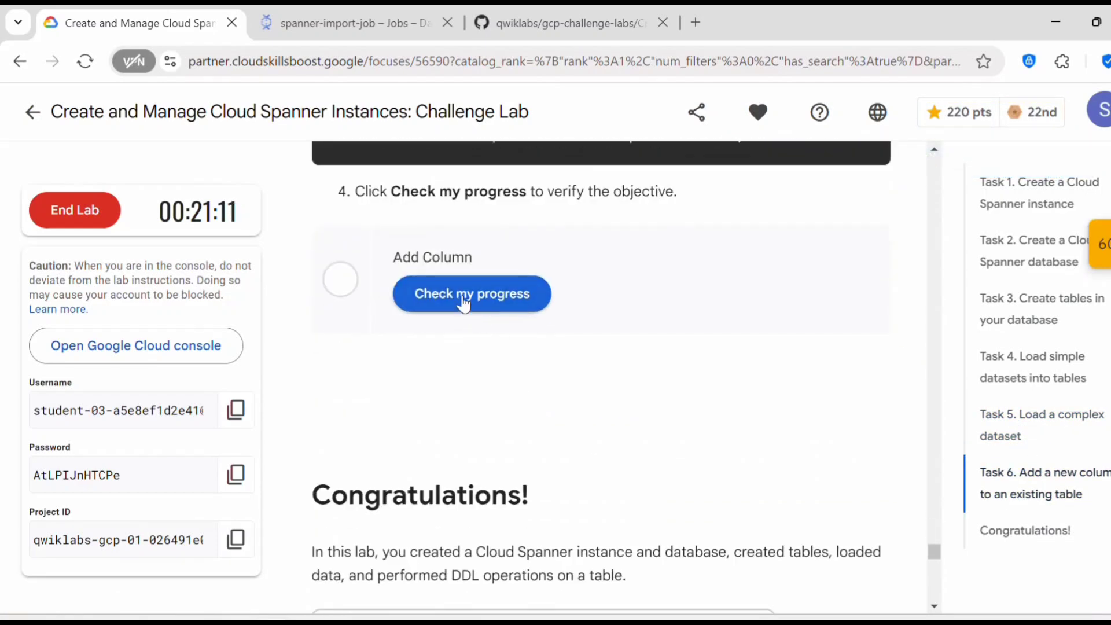
click(461, 299)
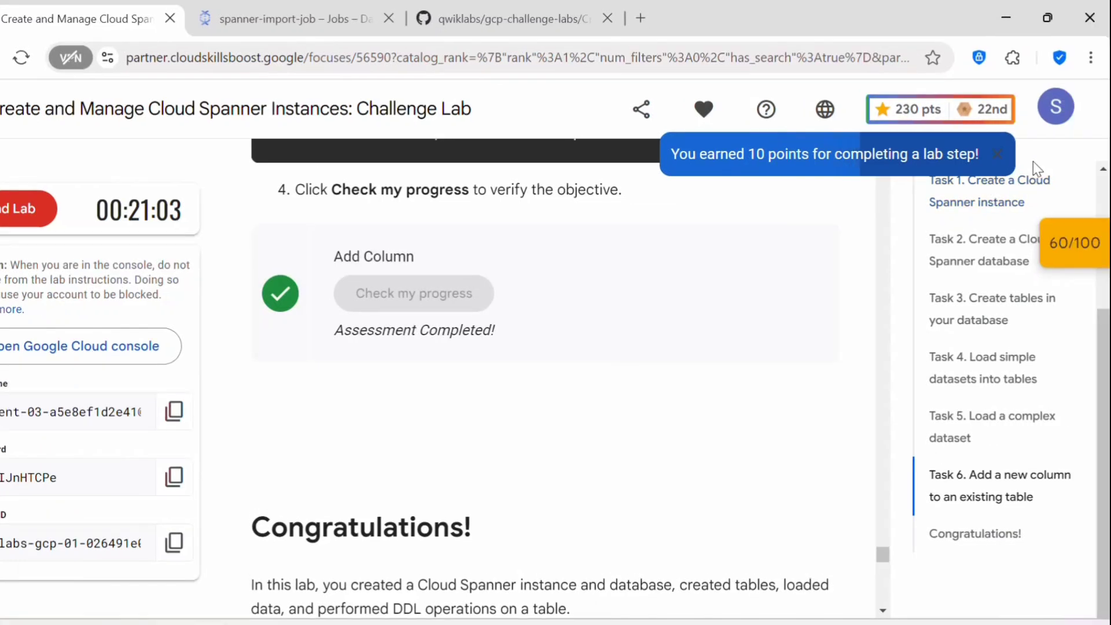
Expand the lab's checkpoints summary to view the scores, and collapse it again
scroll(1066, 376, up, 3)
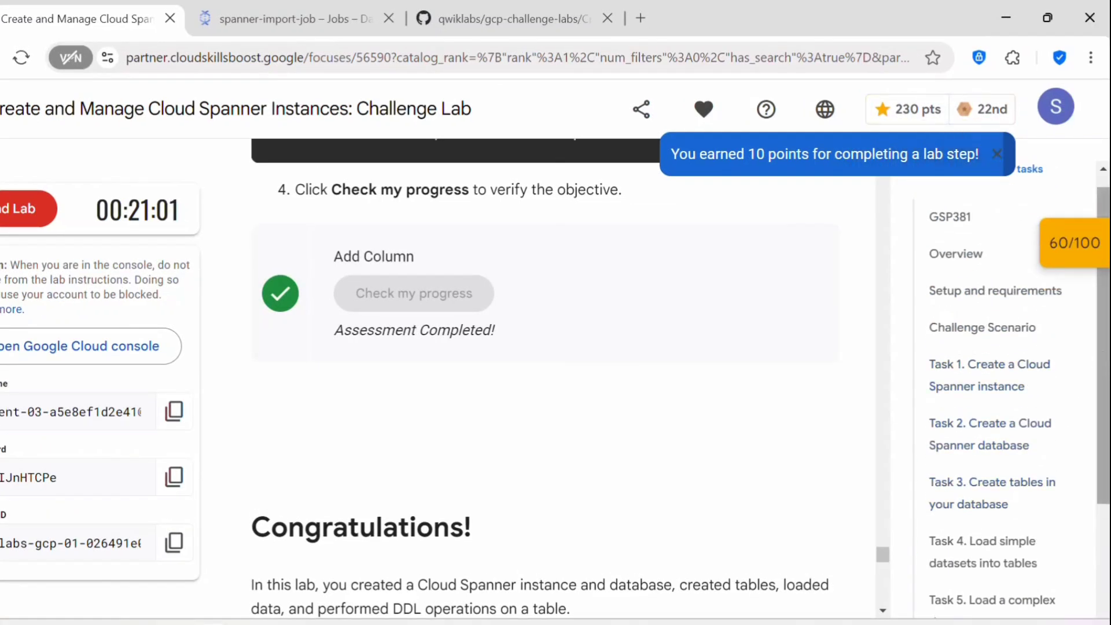
click(1099, 254)
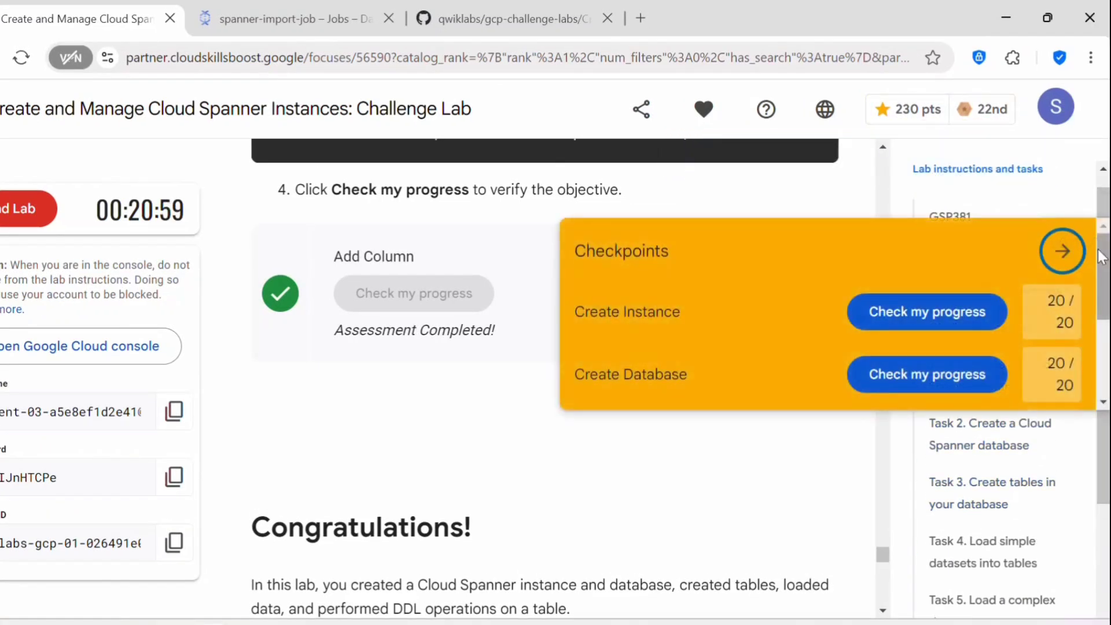
click(1061, 248)
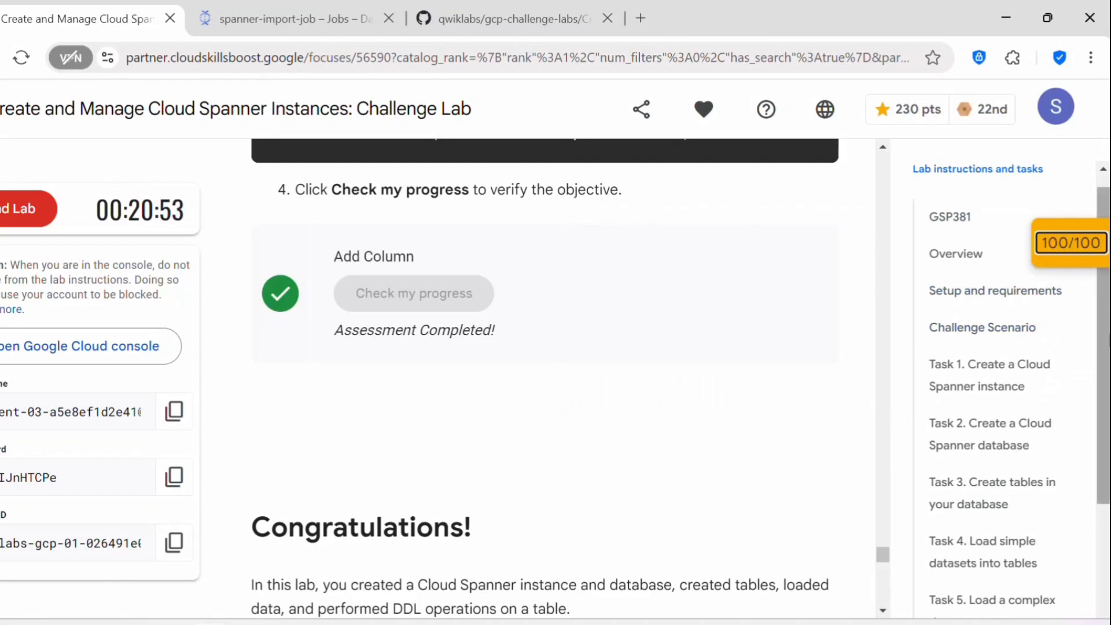
scroll(1102, 376, down, 3)
scroll(1102, 376, up, 4)
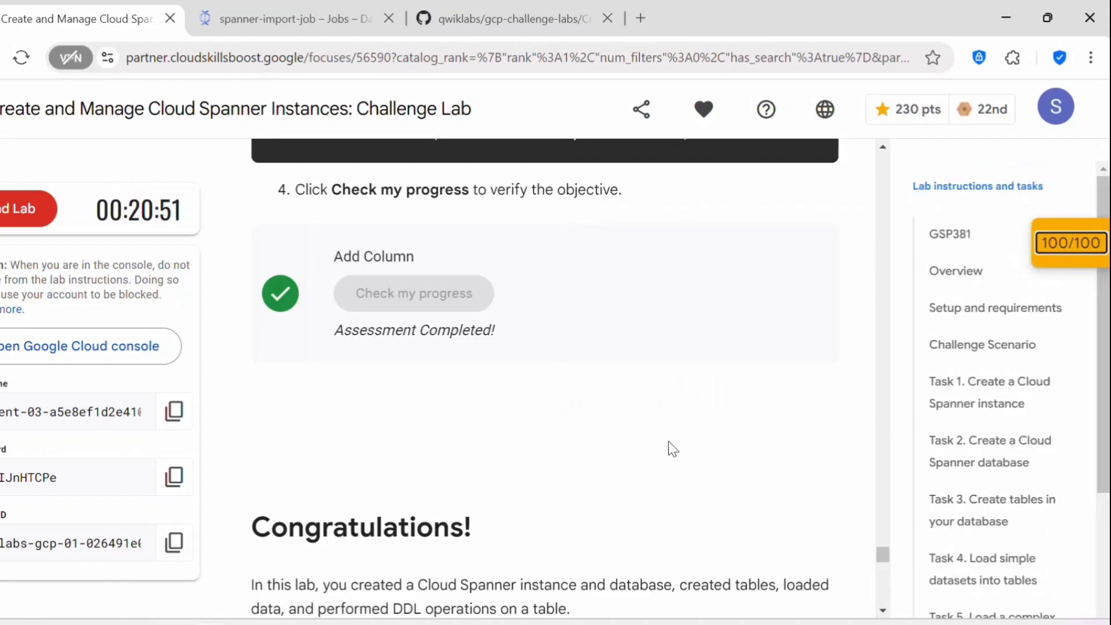
End the challenge lab, confirm ending it, and cancel the satisfaction survey without rating
key(ctrl+3)
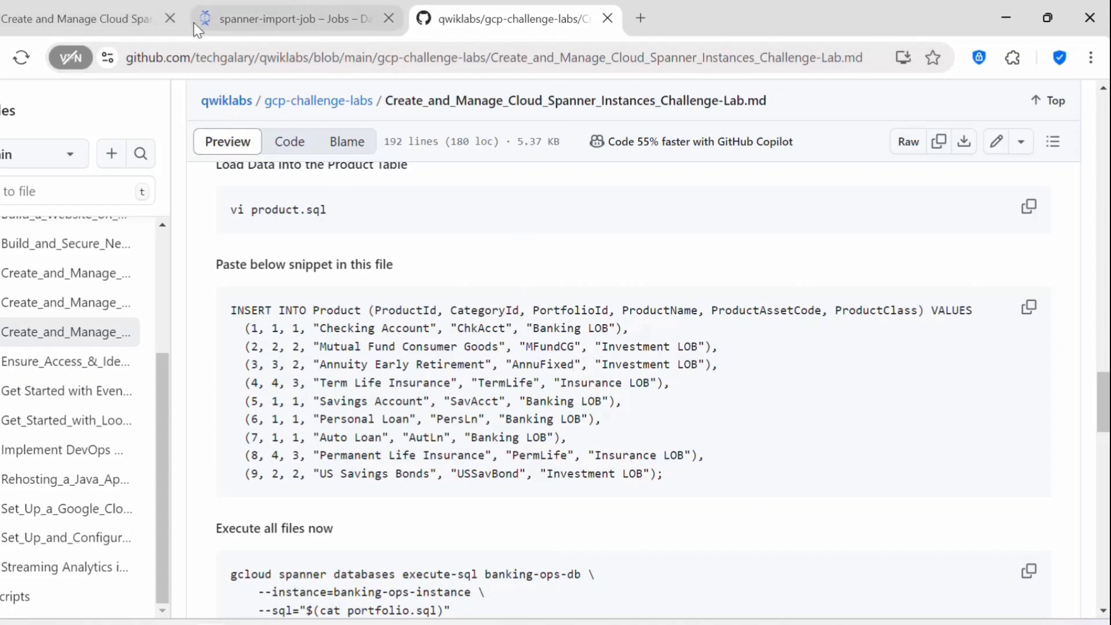
click(106, 15)
scroll(595, 425, down, 6)
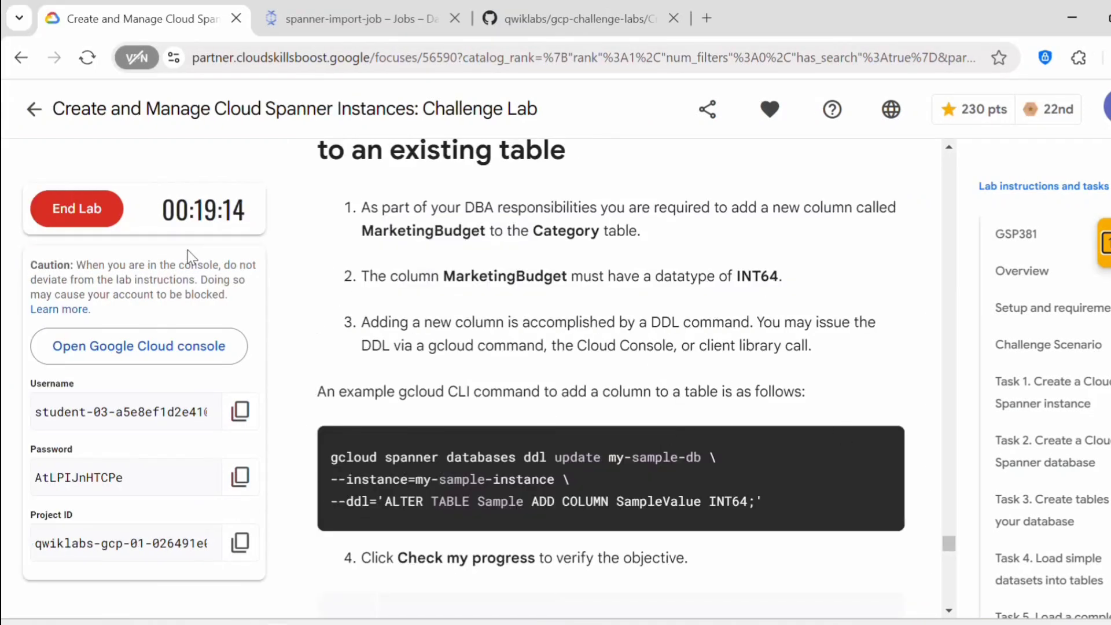
click(75, 214)
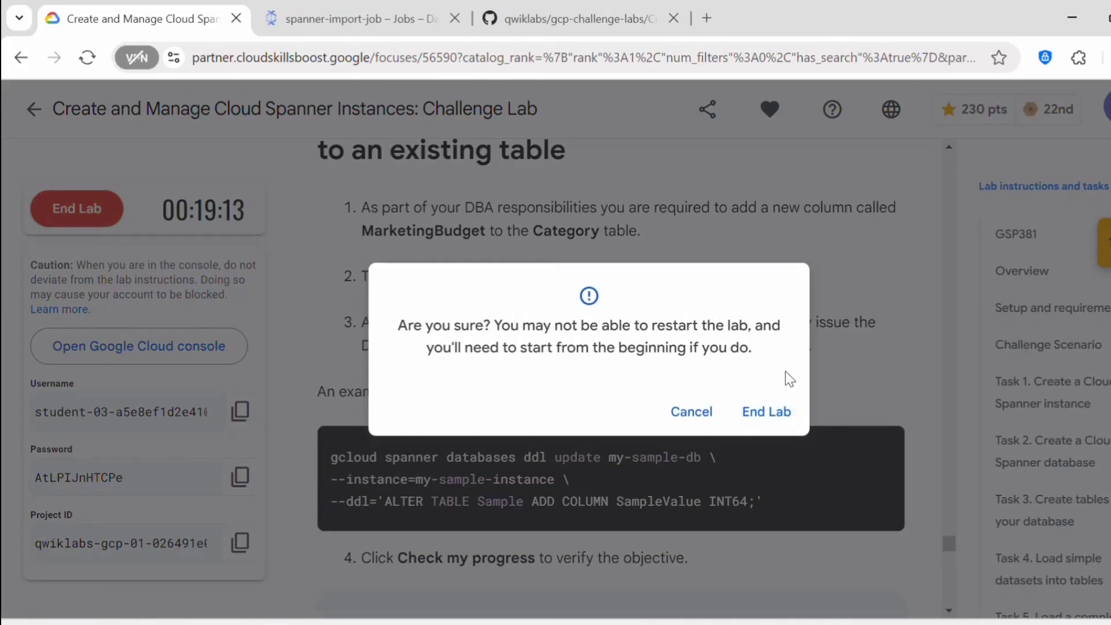
click(756, 409)
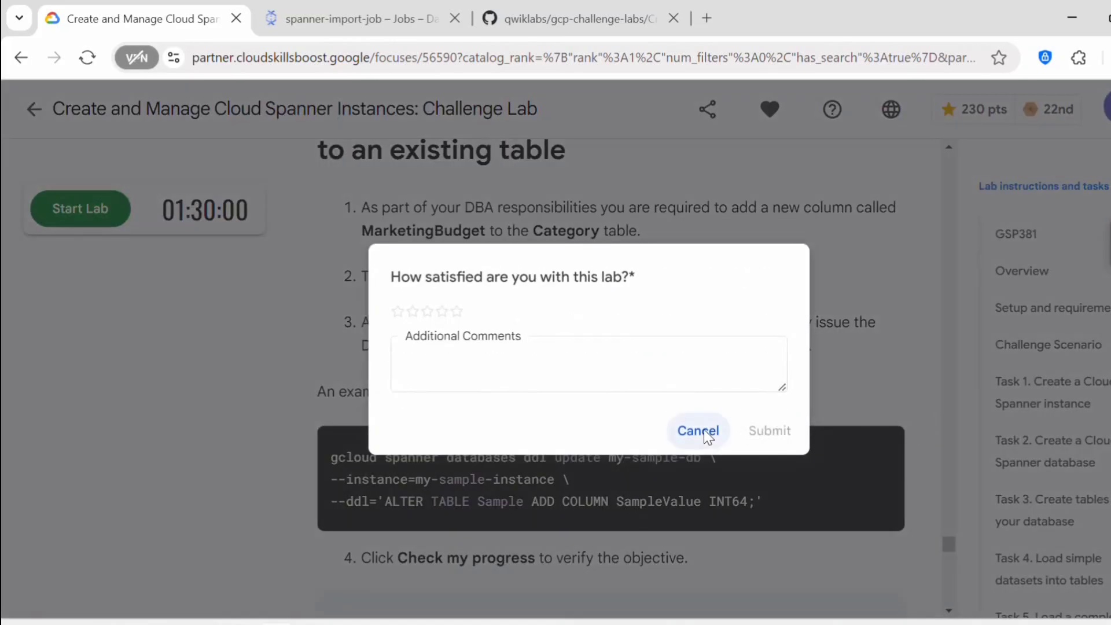
click(702, 431)
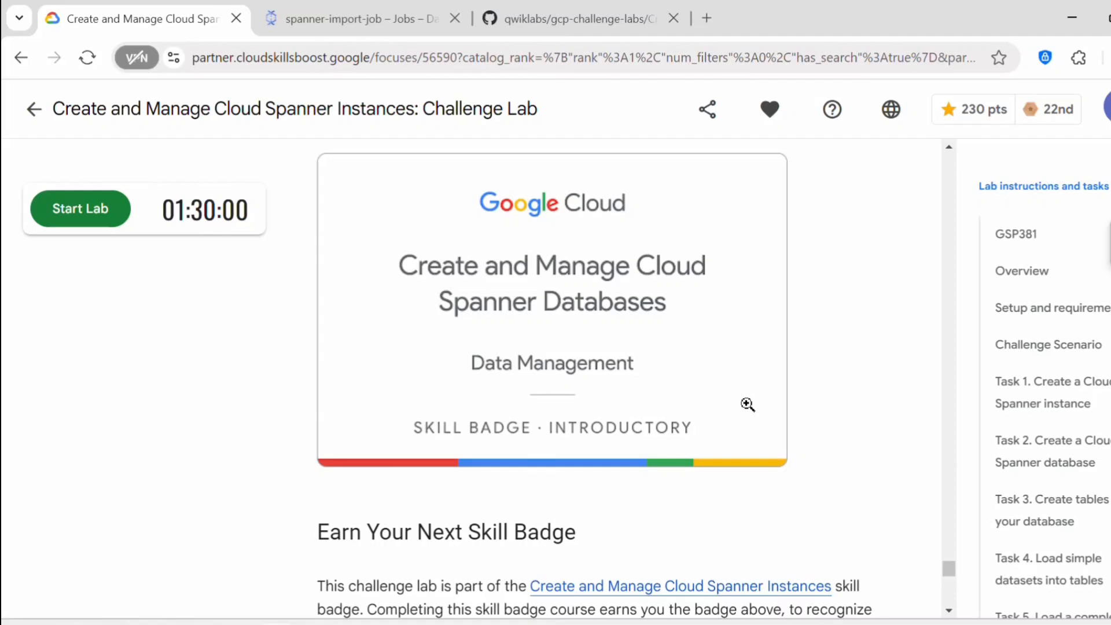
scroll(740, 508, down, 3)
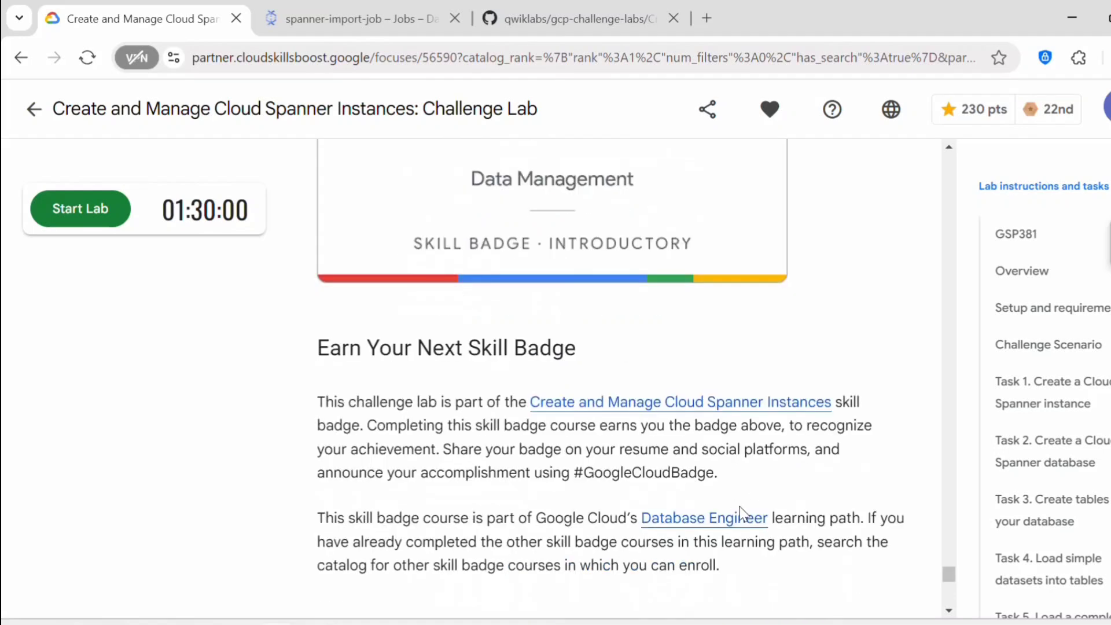